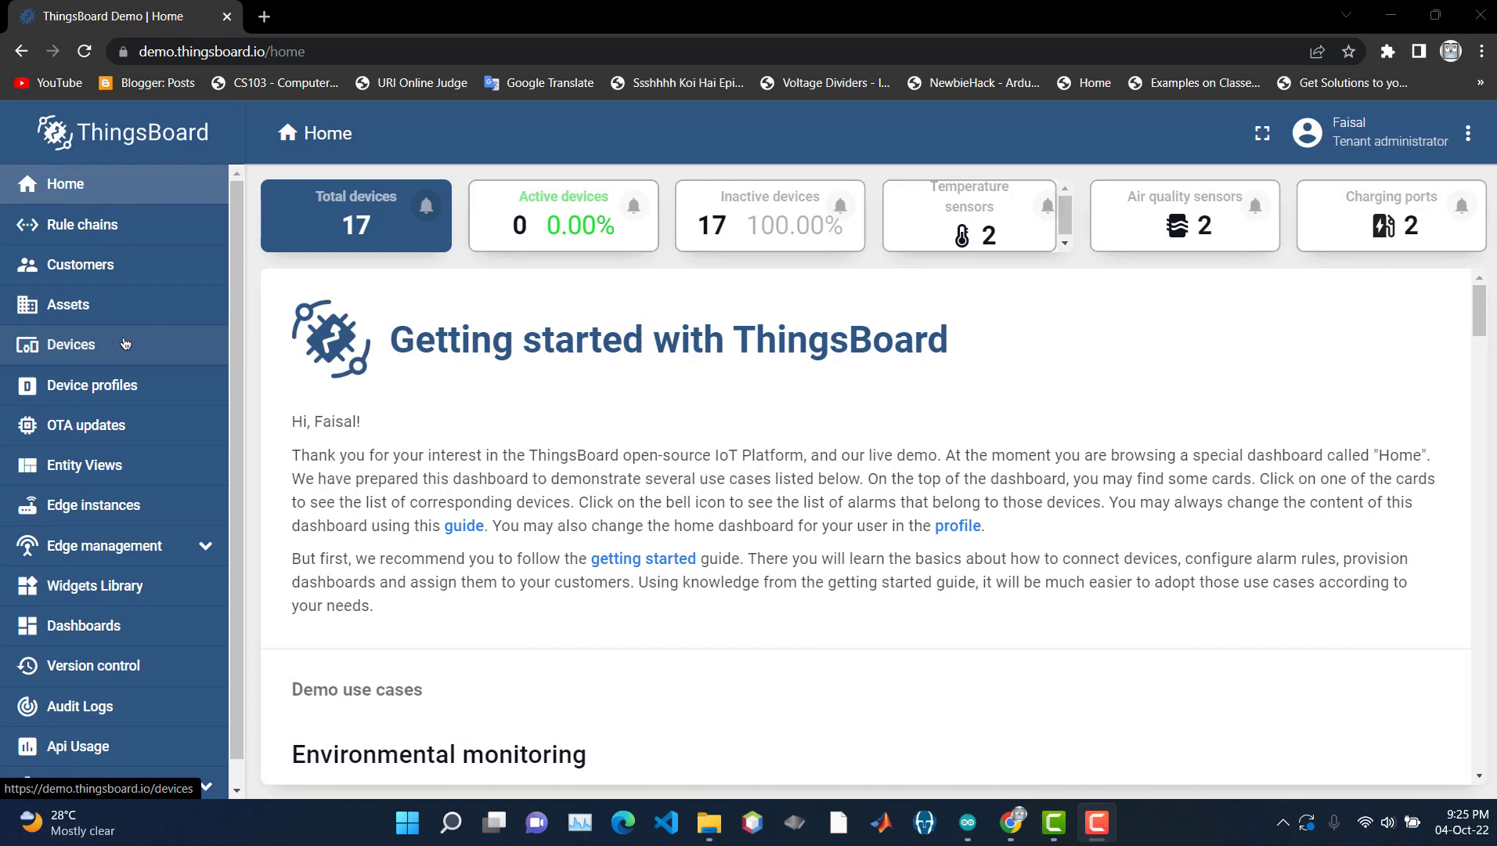
- Add a new device named NodeMCU with the existing default device profile
click(149, 347)
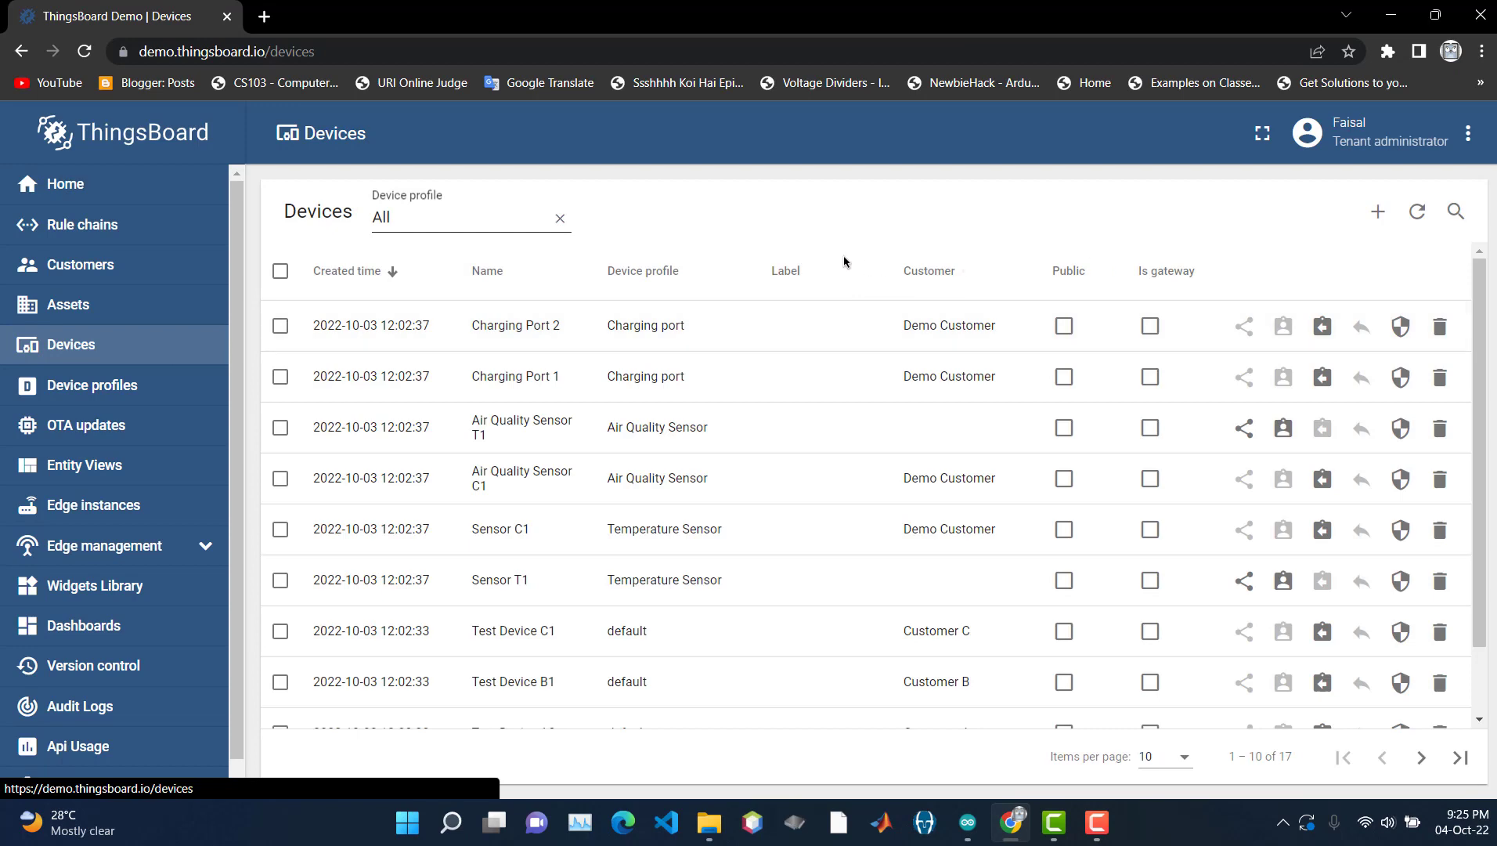
click(1382, 215)
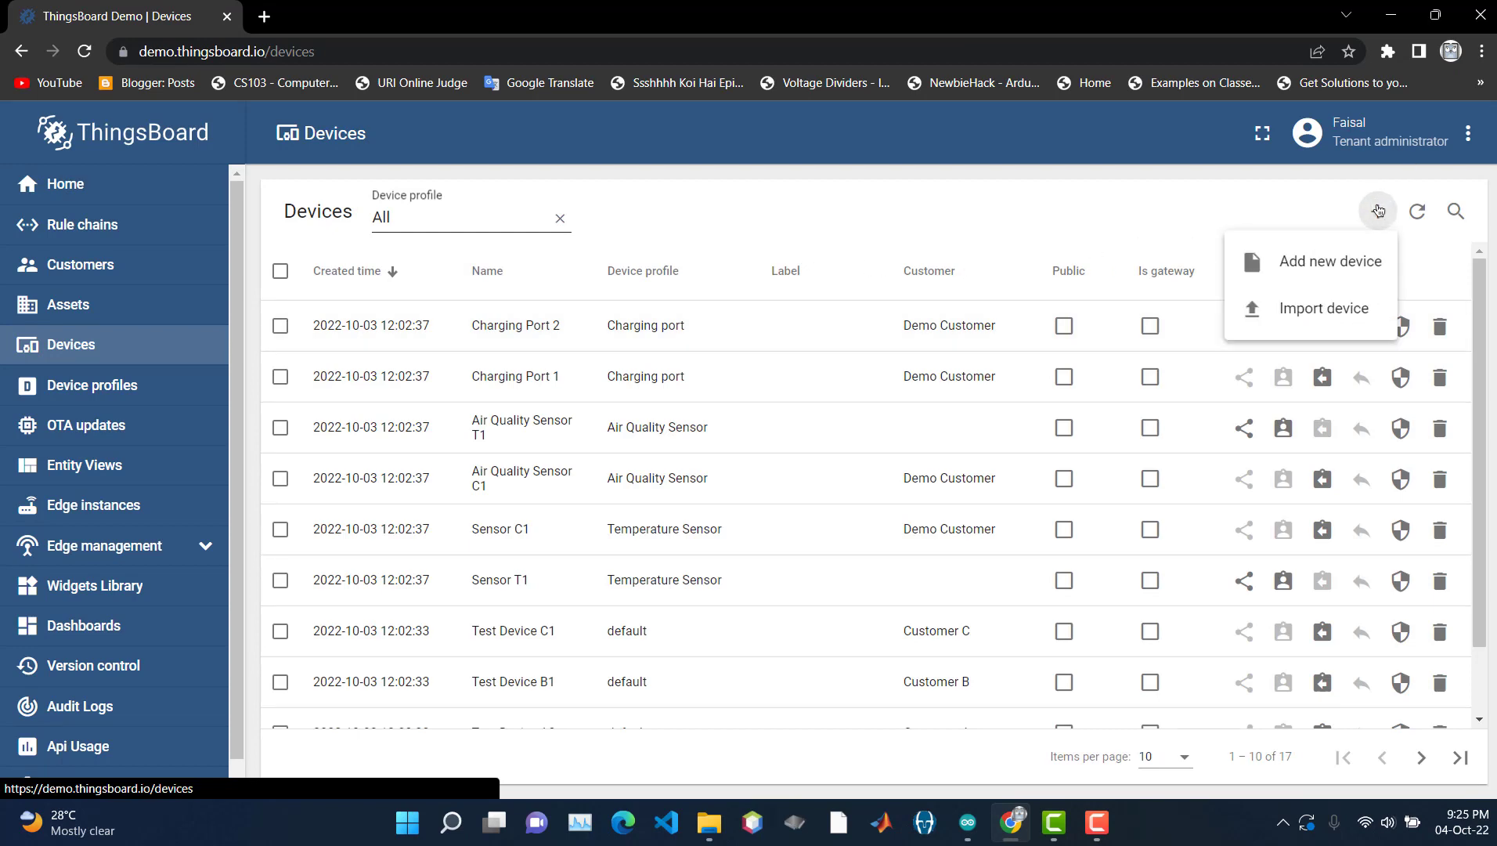
click(1296, 265)
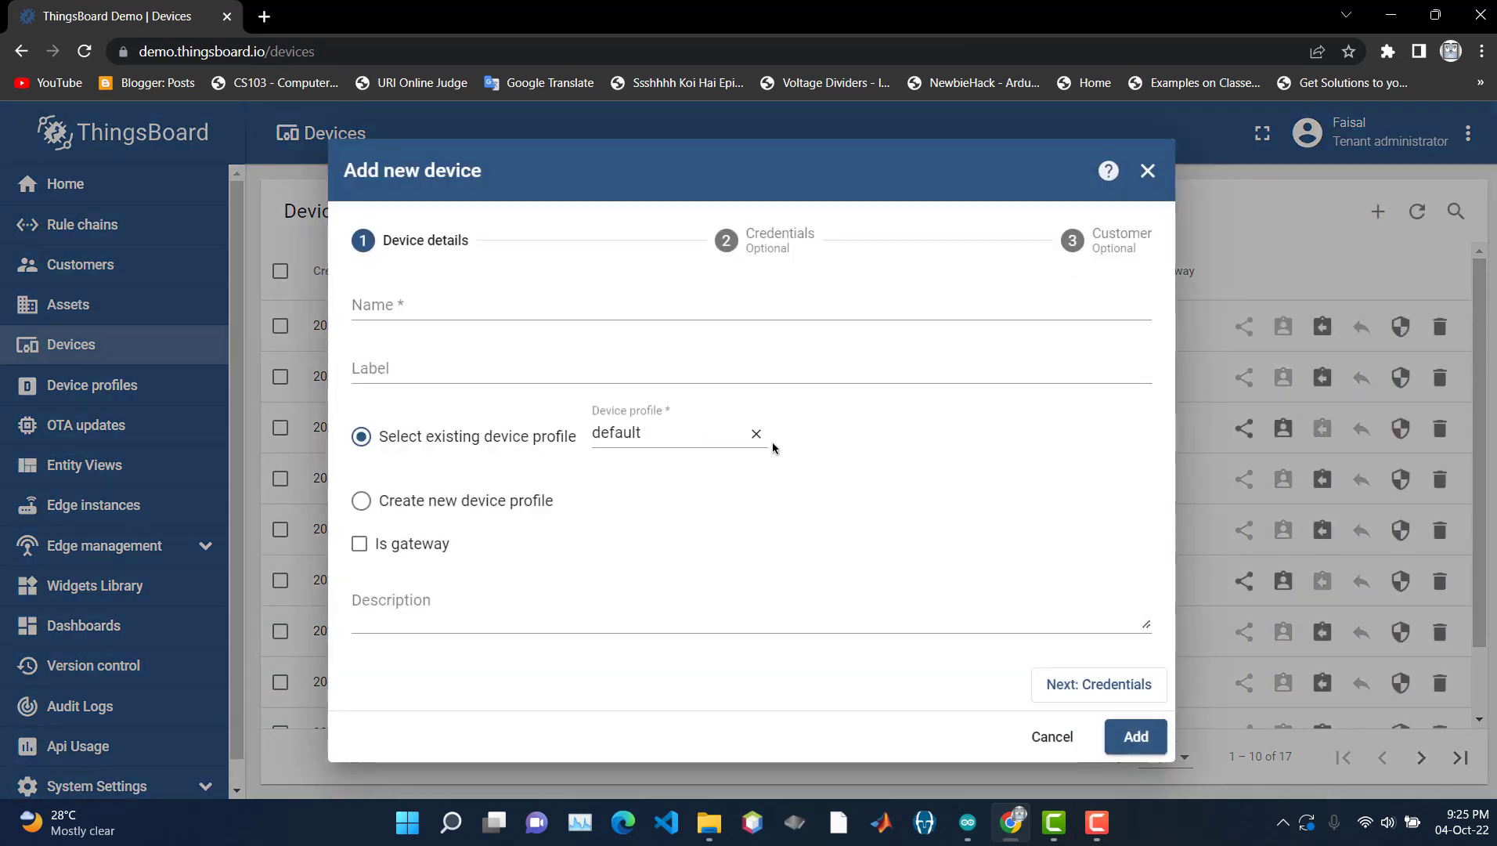
click(403, 297)
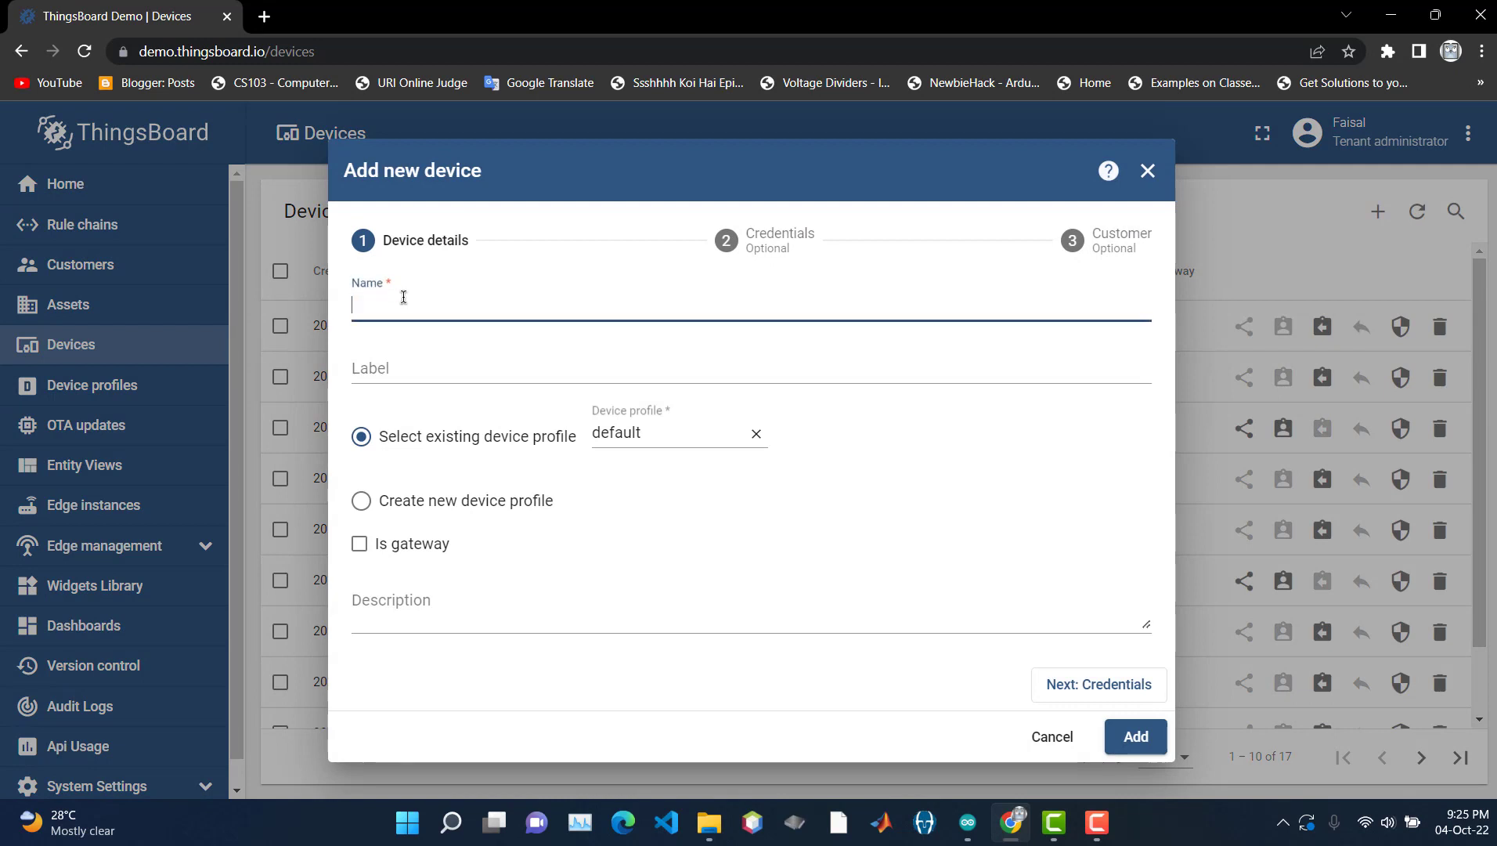
text(NodeMCU)
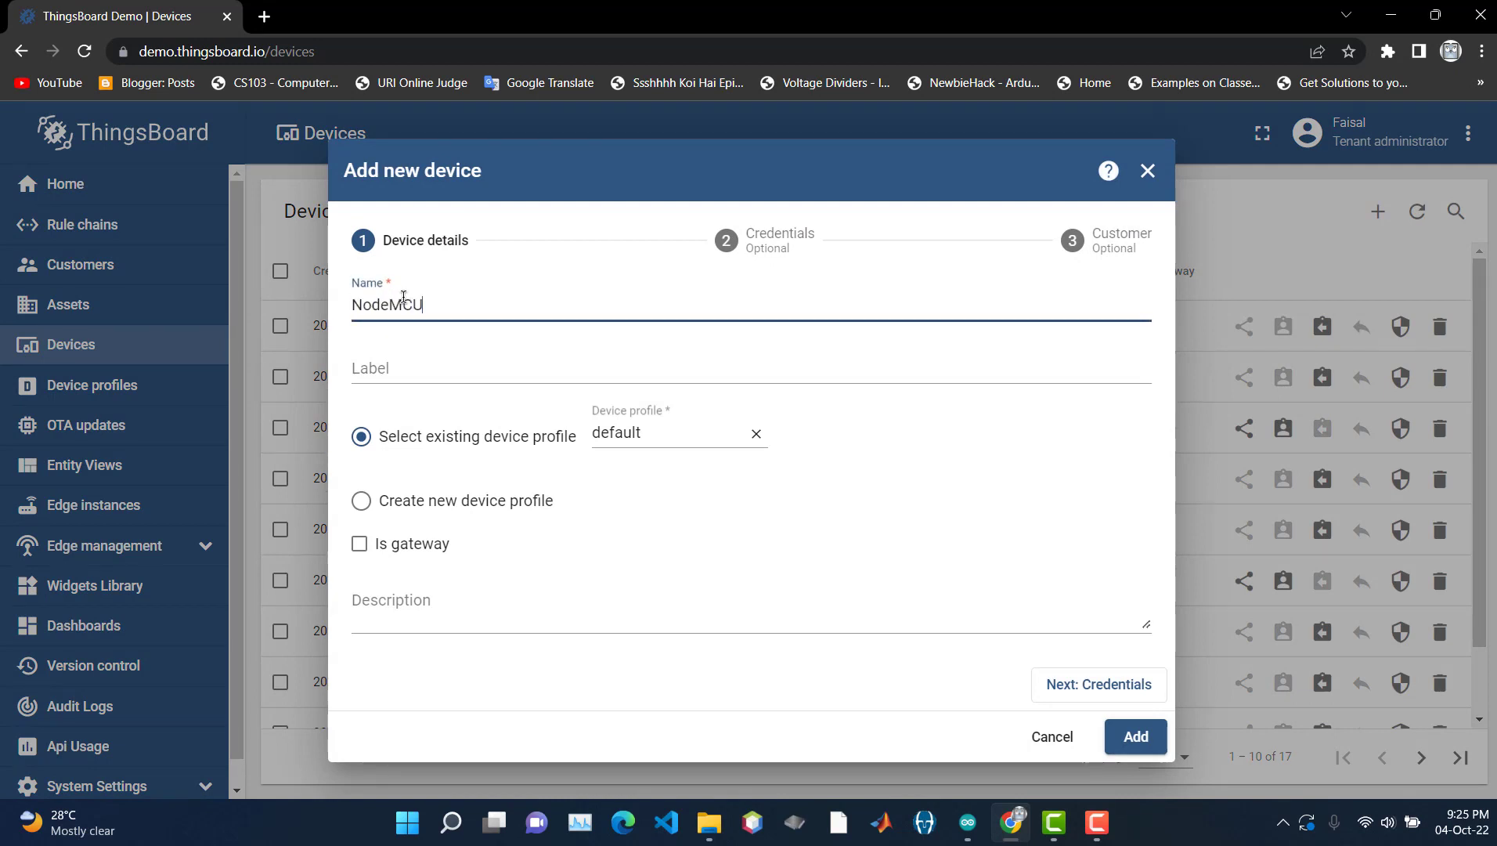
click(1116, 735)
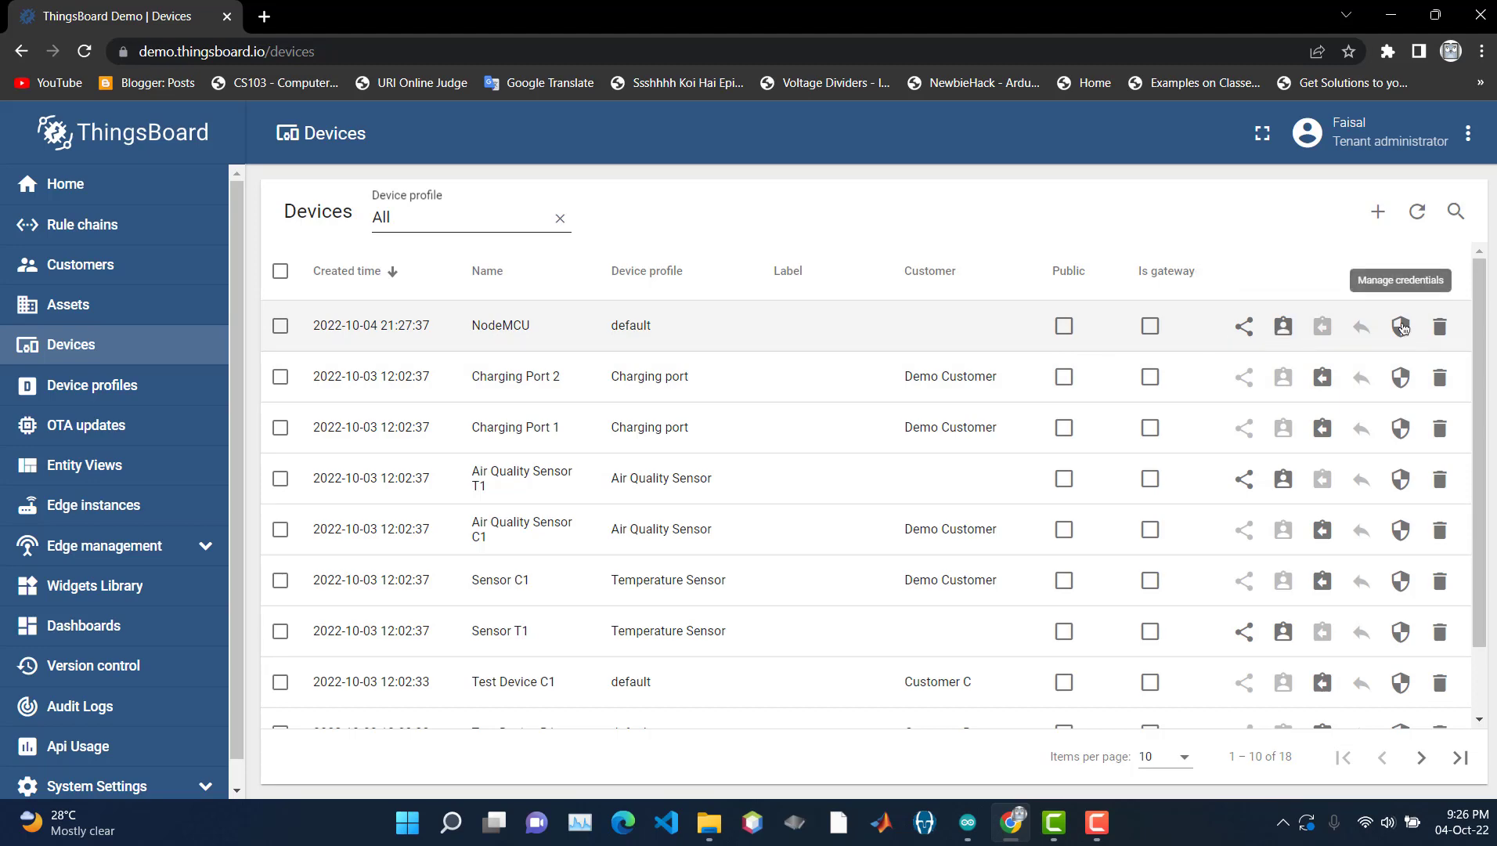
click(1400, 325)
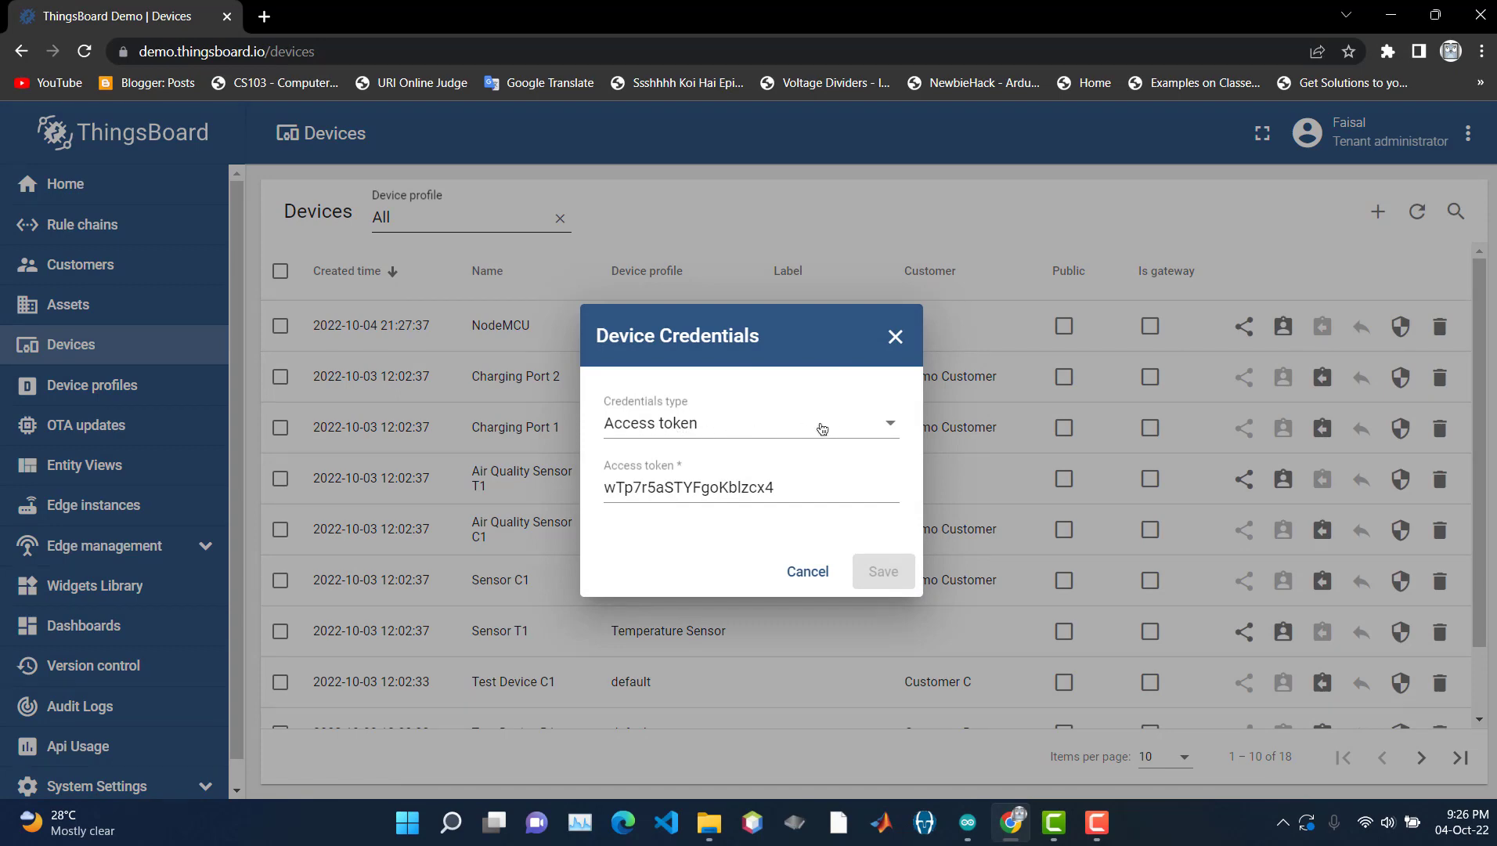
click(895, 336)
click(1066, 326)
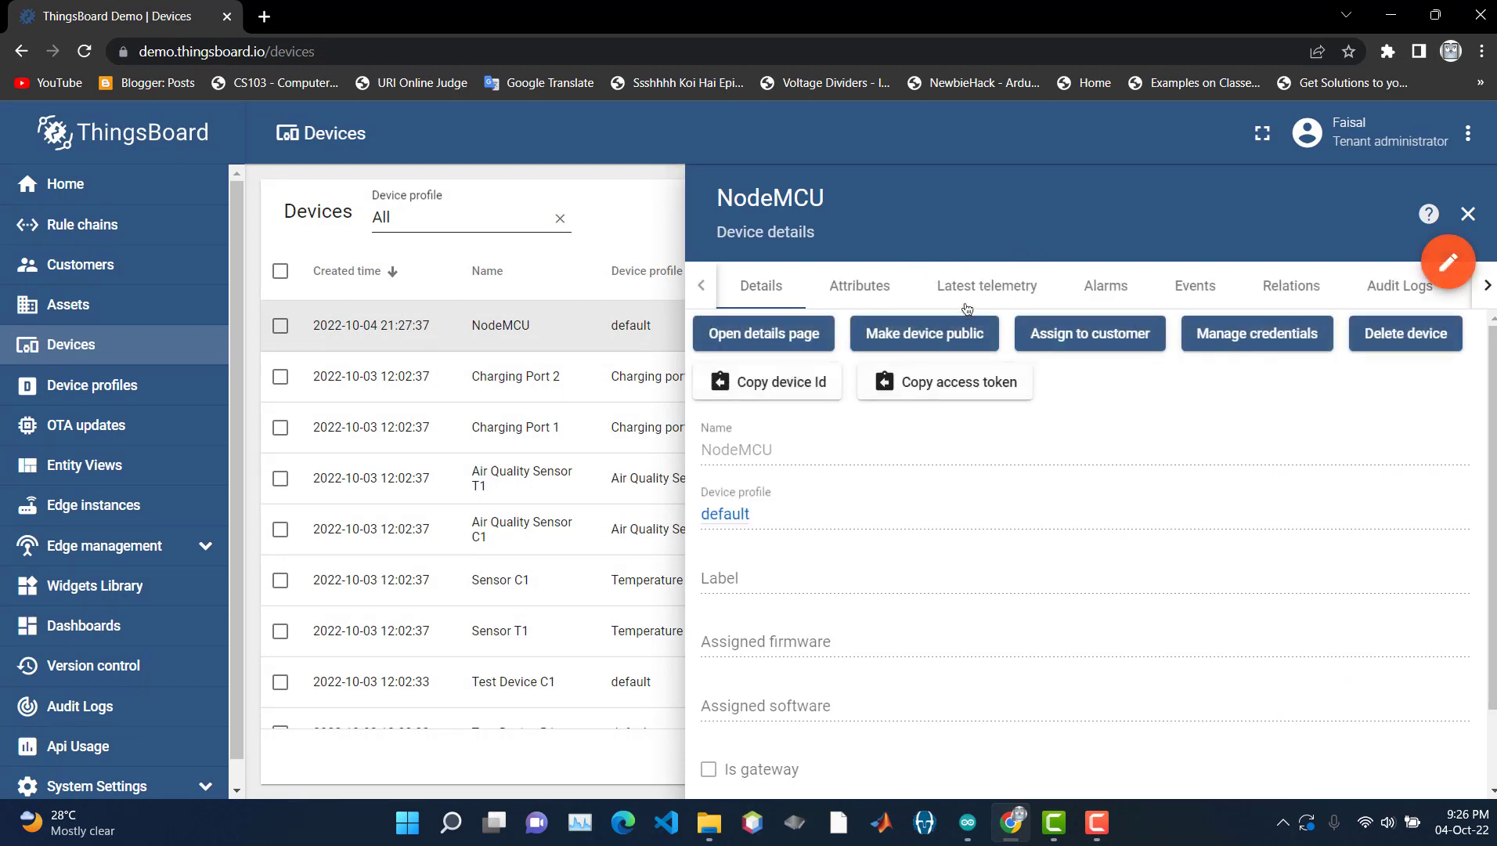
click(1468, 214)
click(1066, 326)
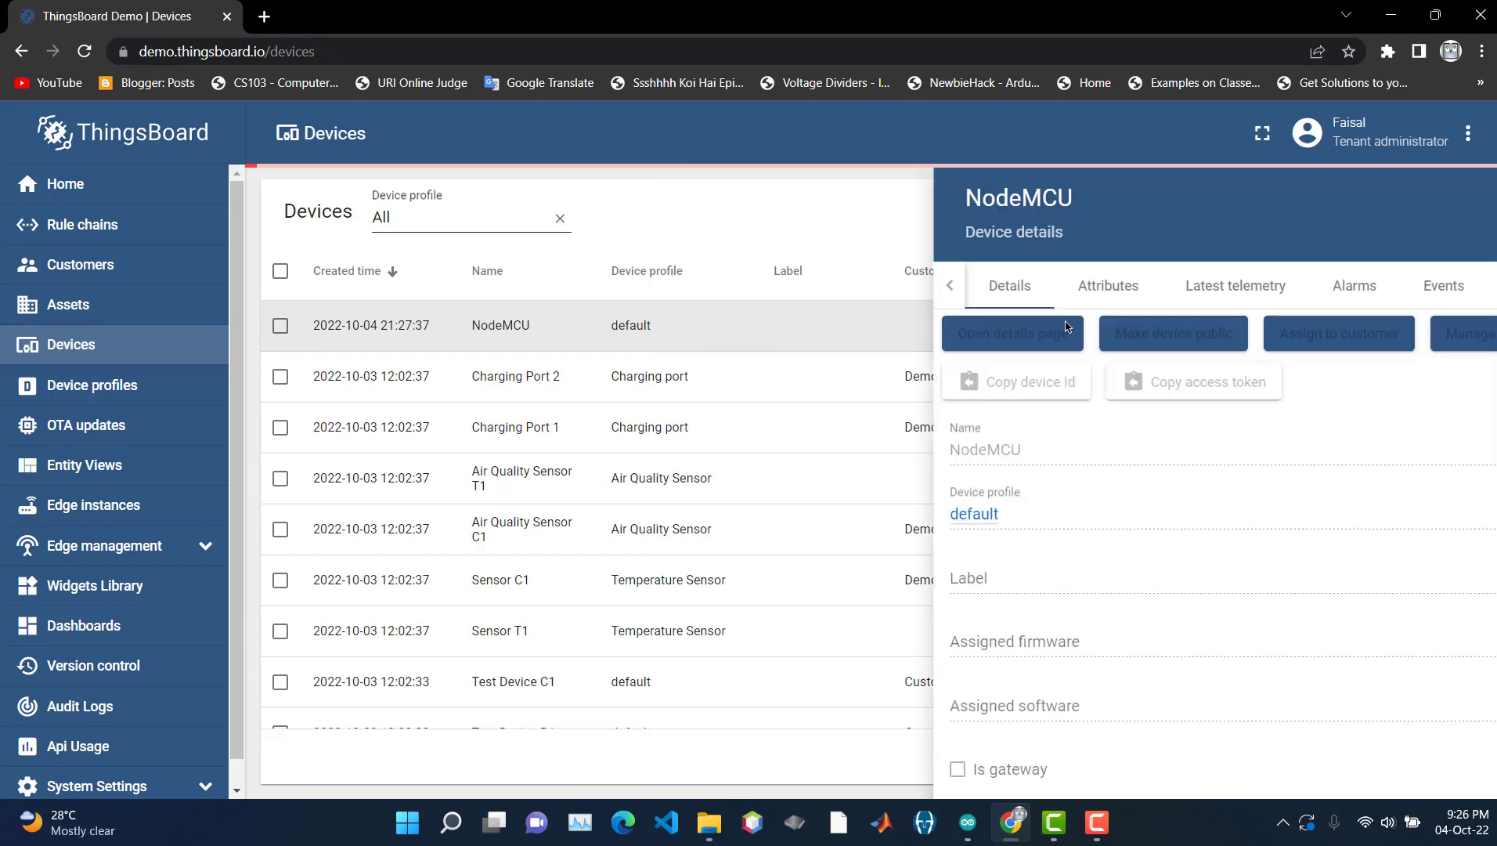
key(Escape)
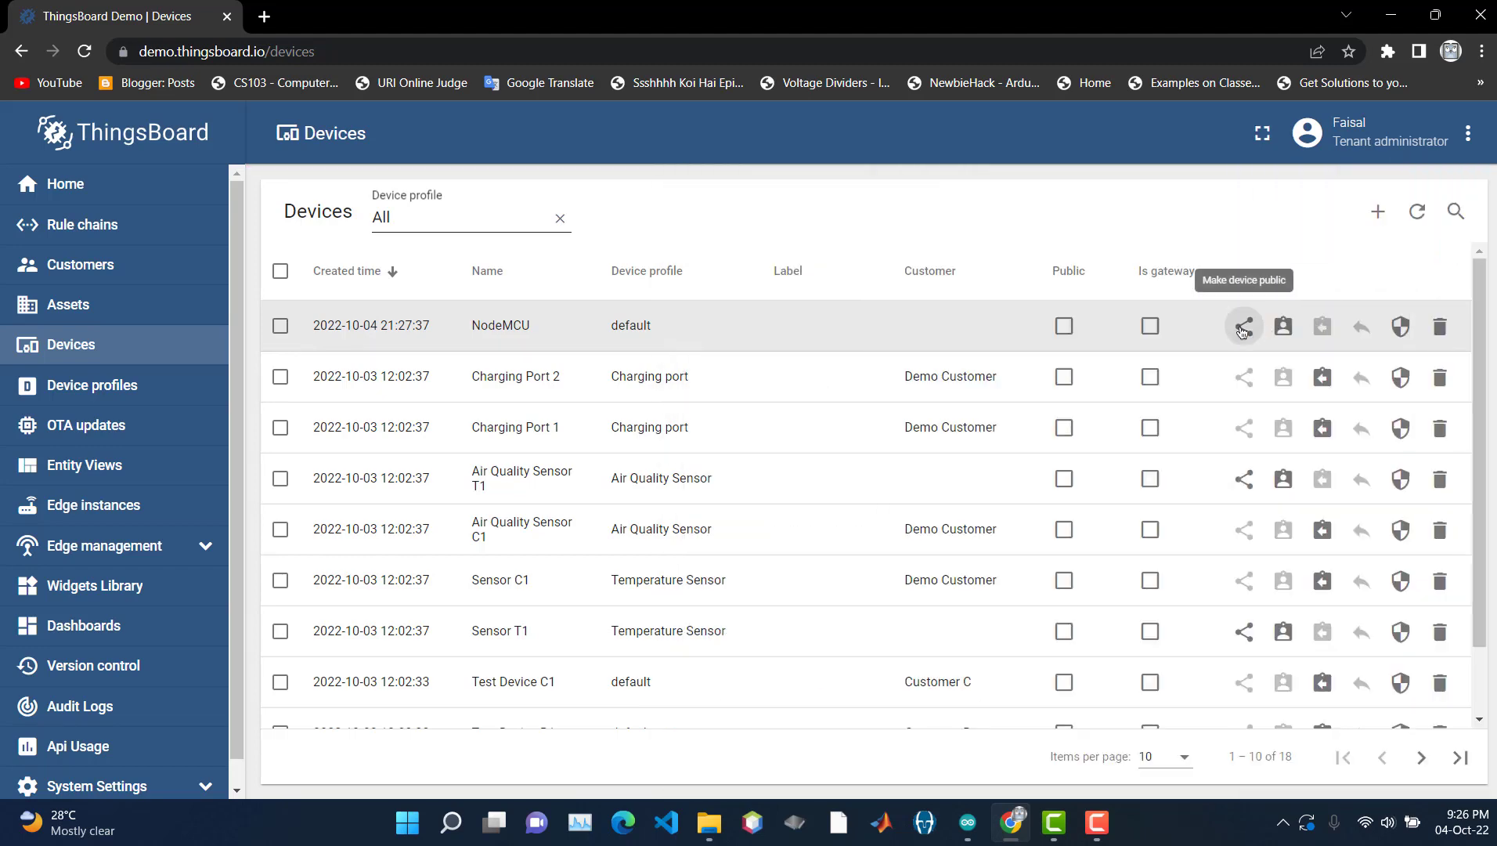
- Make the NodeMCU device public and confirm the change
click(1243, 326)
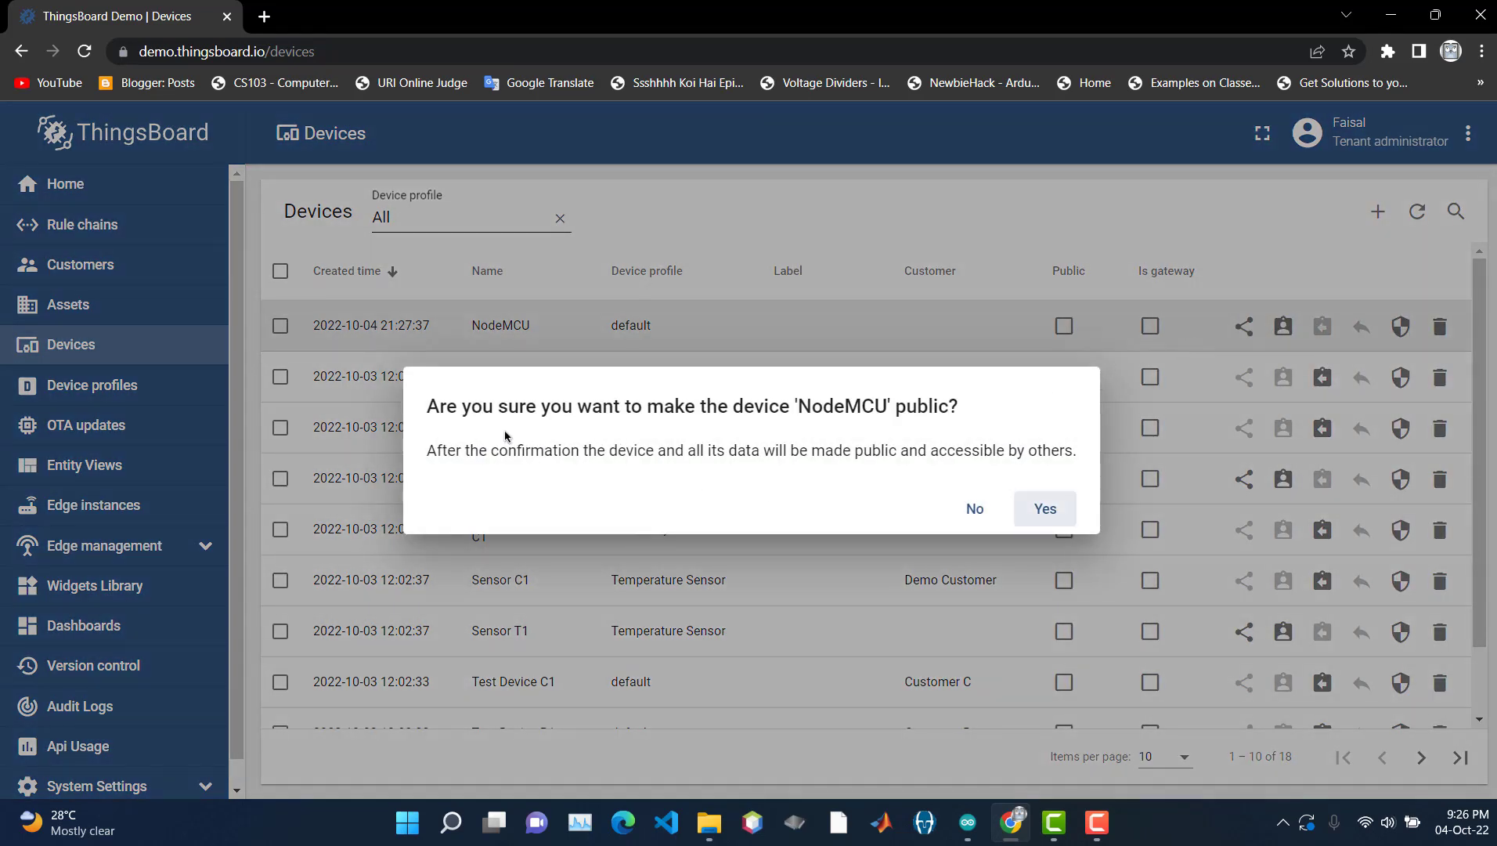
click(1059, 511)
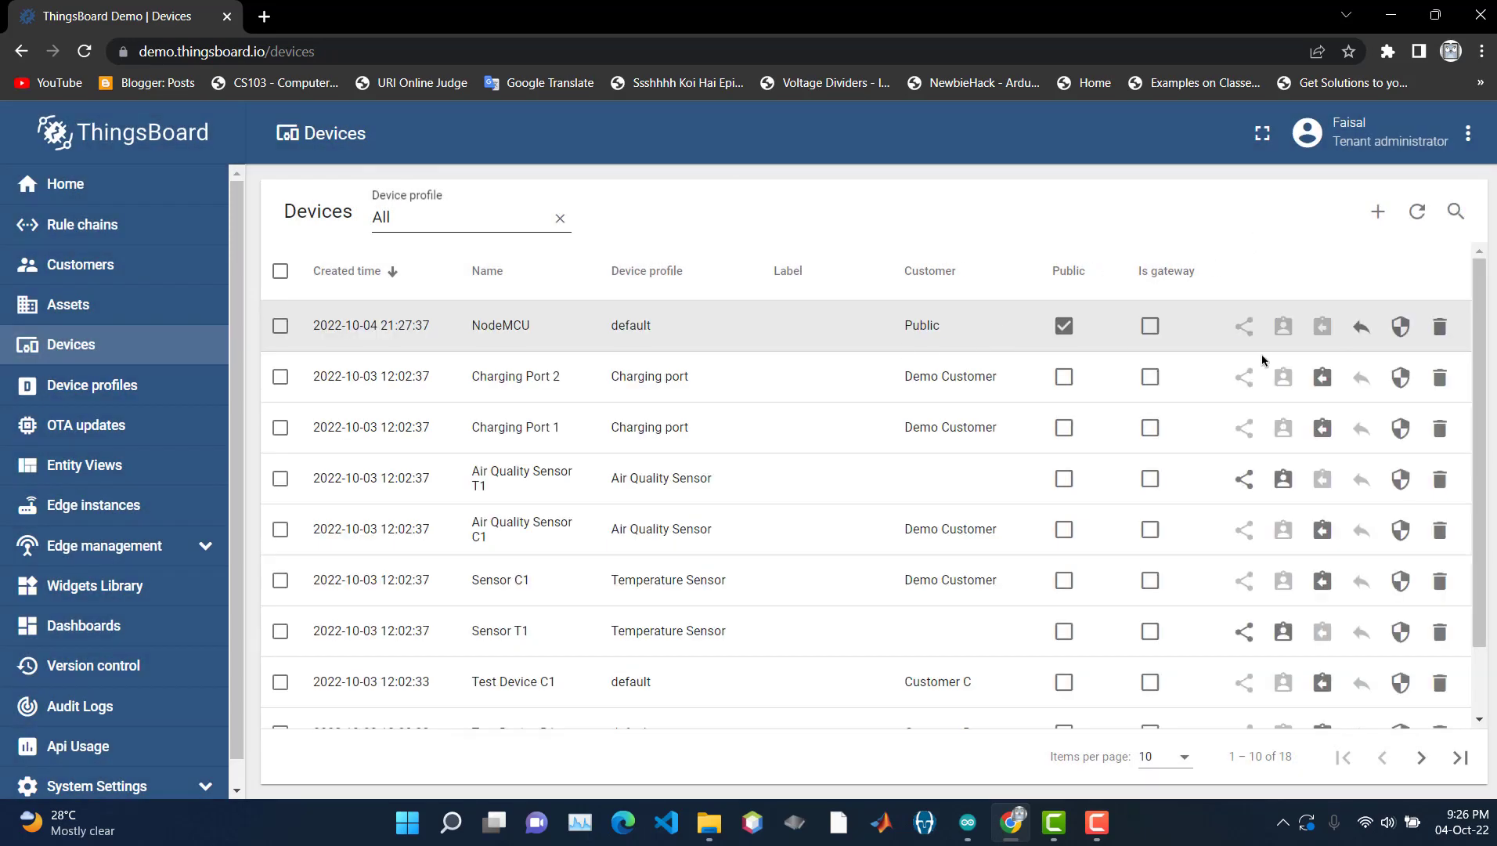
- Open the NodeMCU device's credentials and select its whole access token
click(1401, 325)
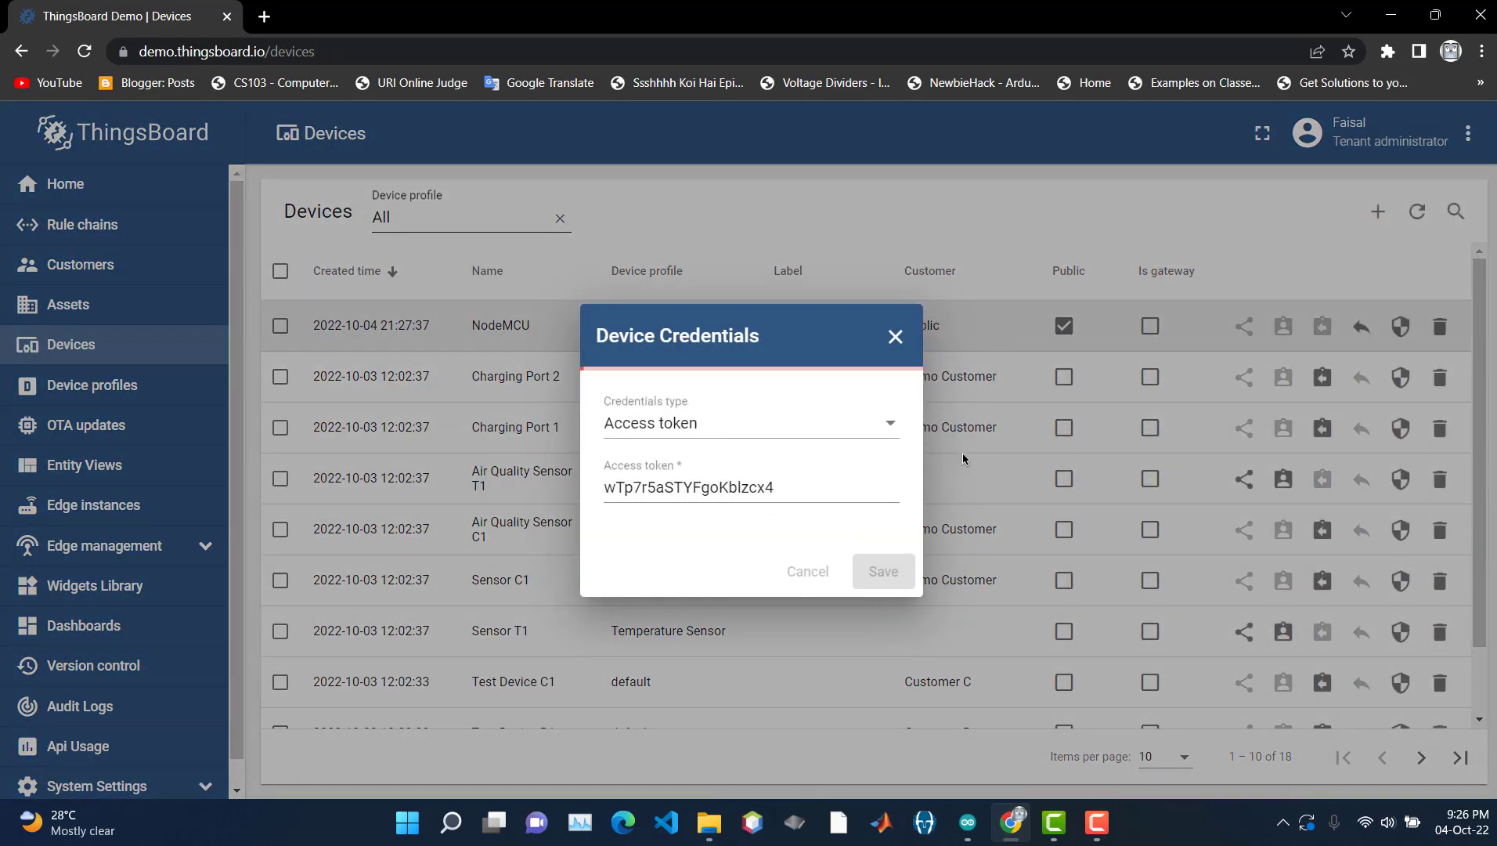
click(729, 488)
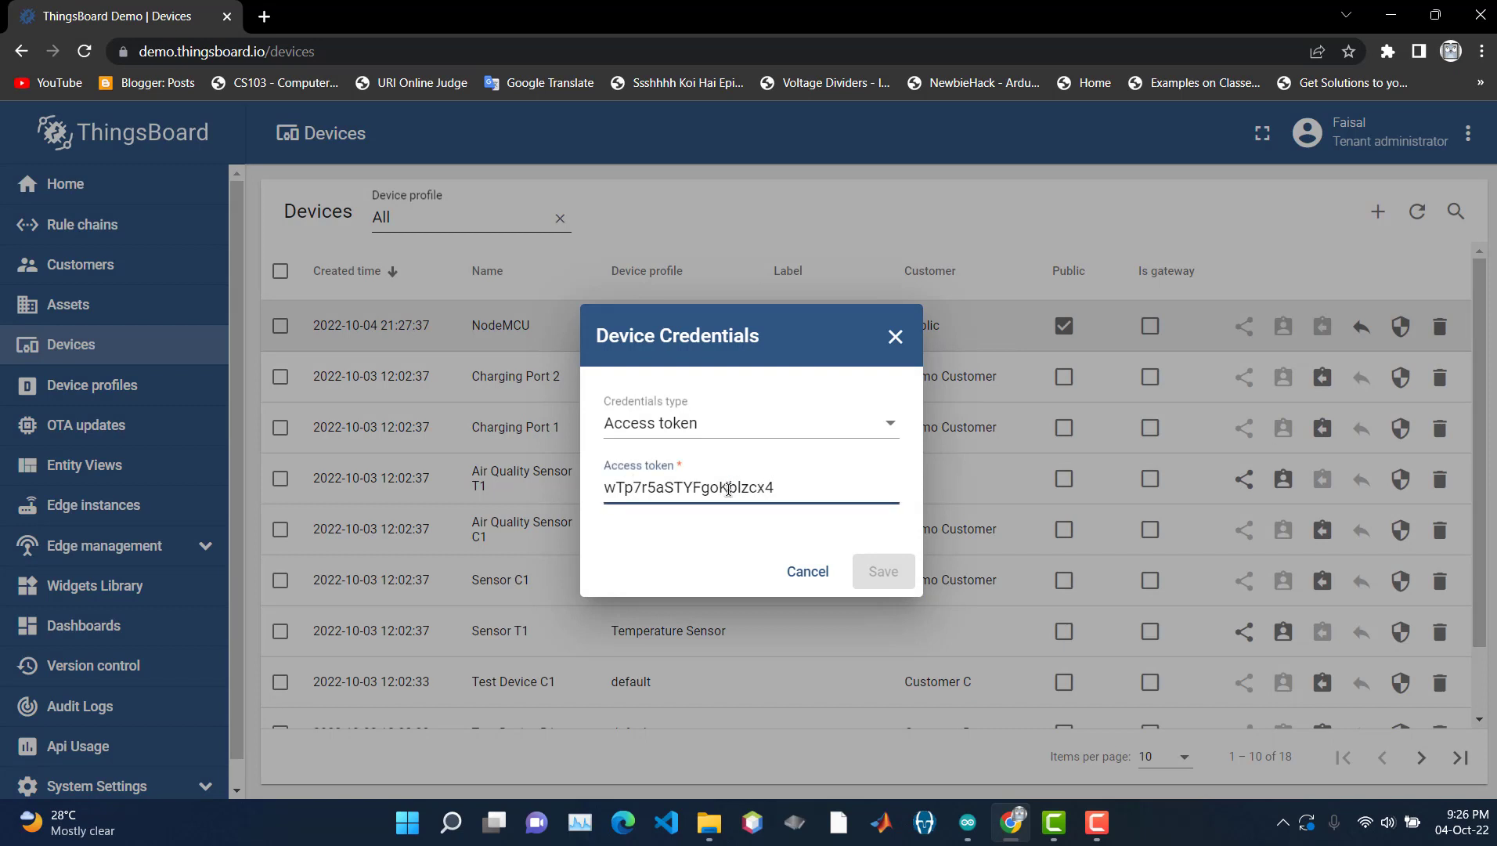
drag(803, 485, 592, 490)
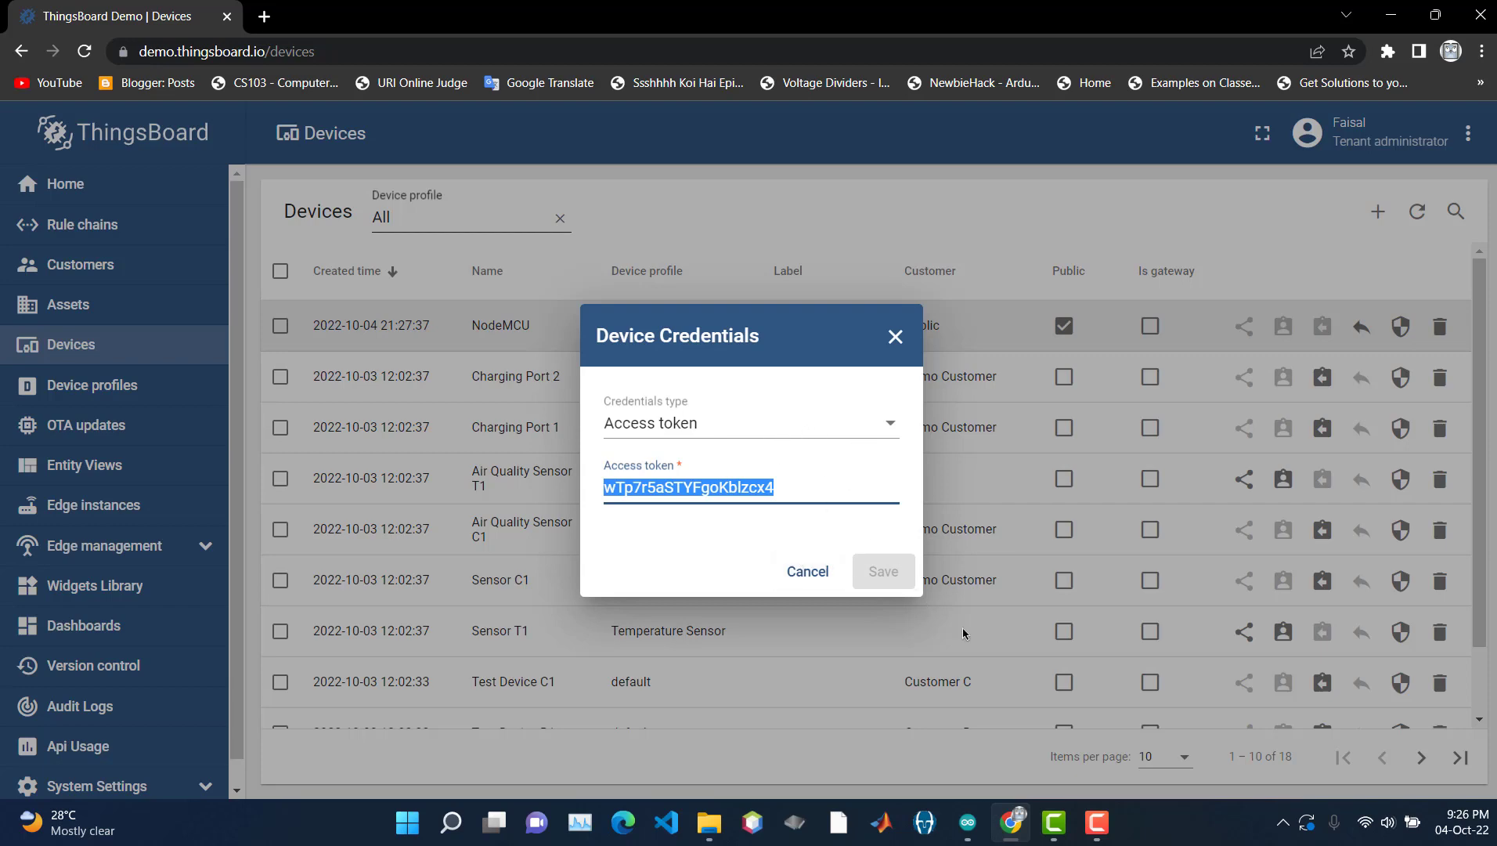
- Switch to the Arduino IDE and highlight the ThingsBoard library include at the start of the sketch
mouse_move(971, 821)
click(1063, 705)
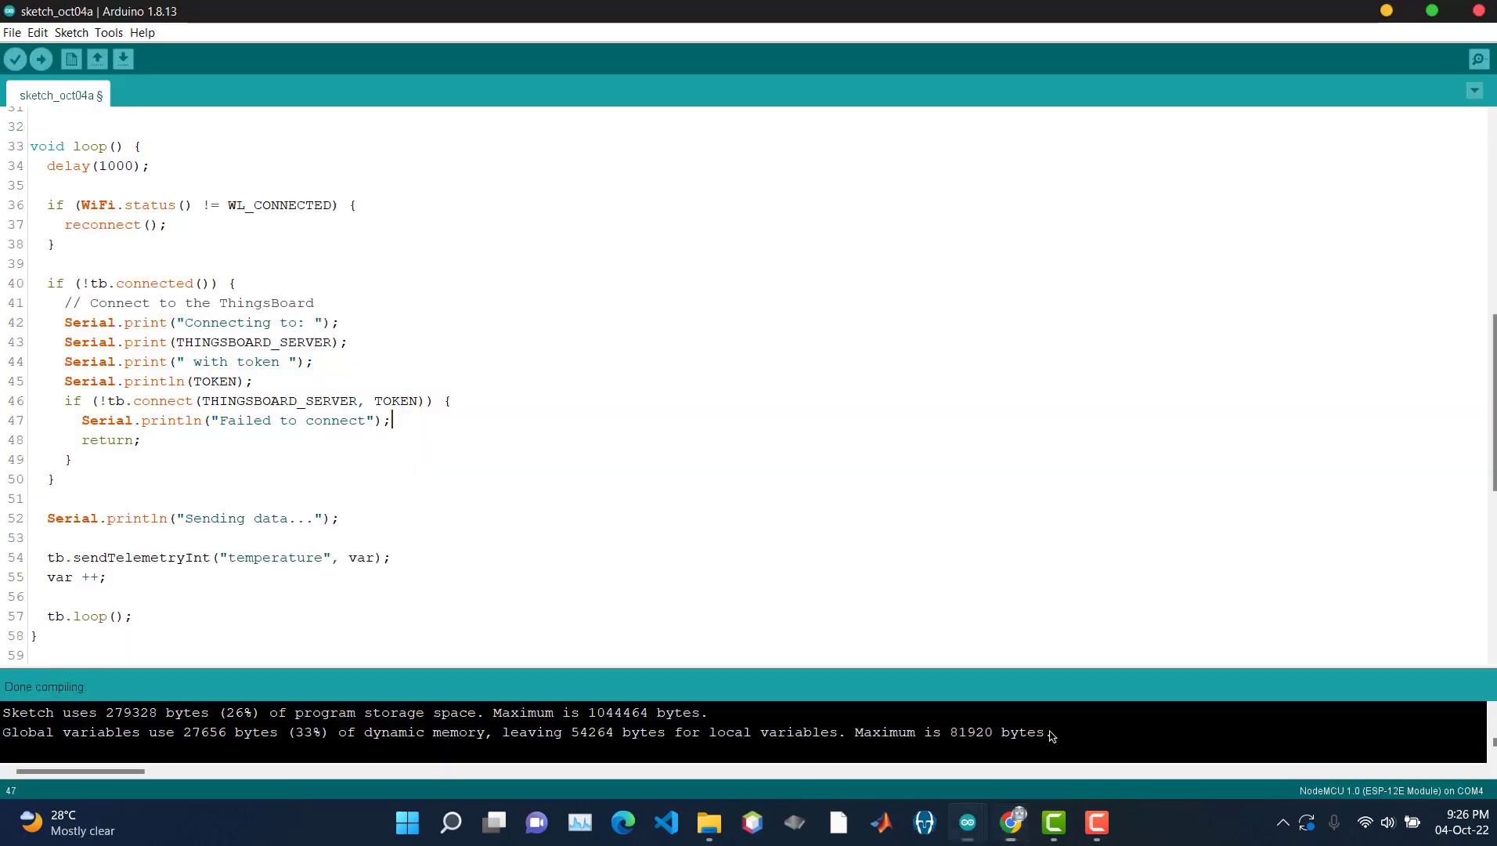
scroll(319, 338, up, 10)
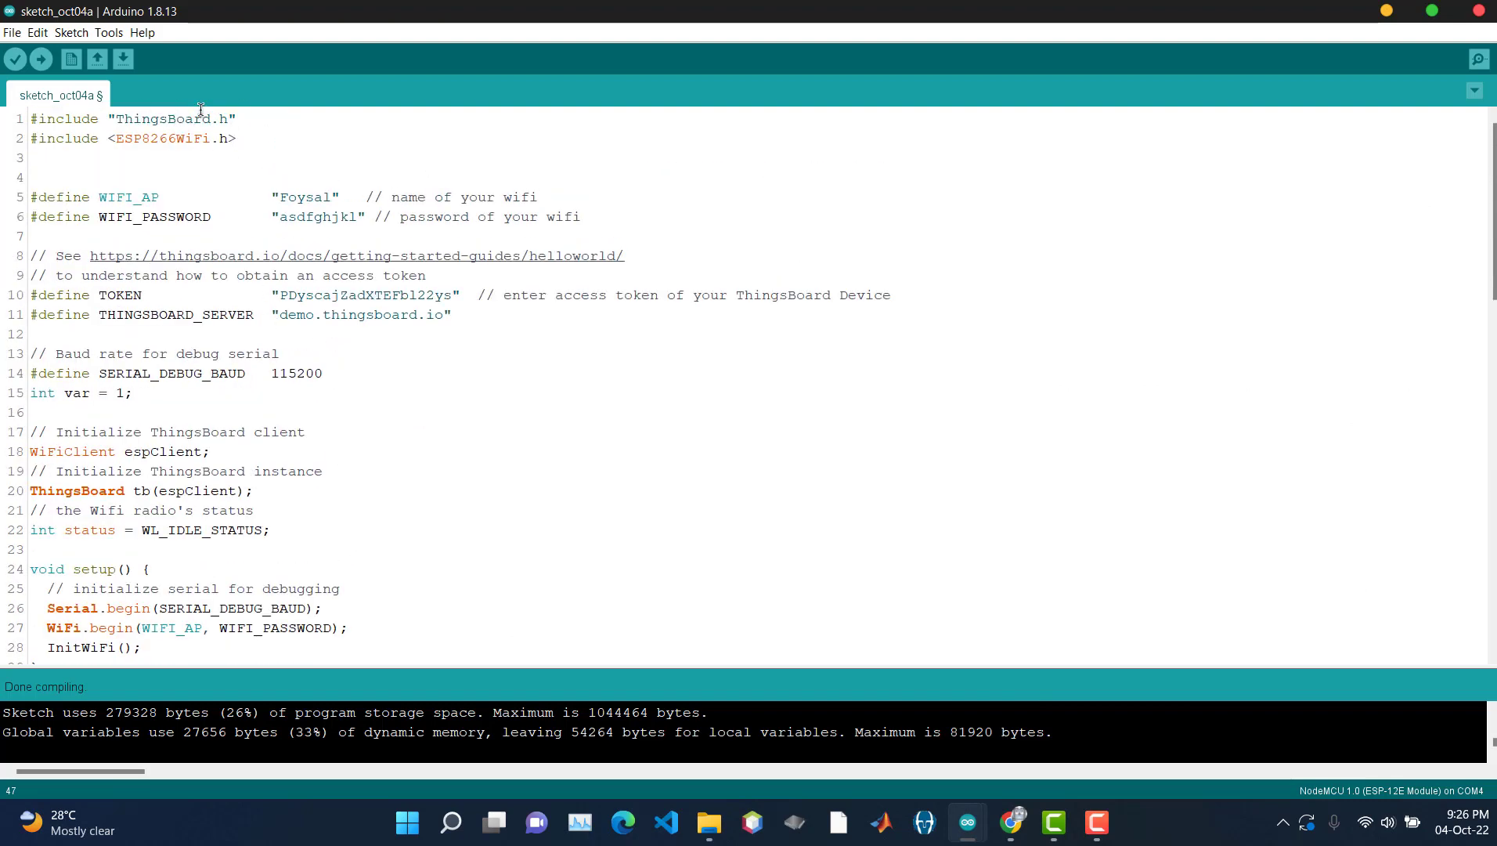
drag(125, 119, 213, 122)
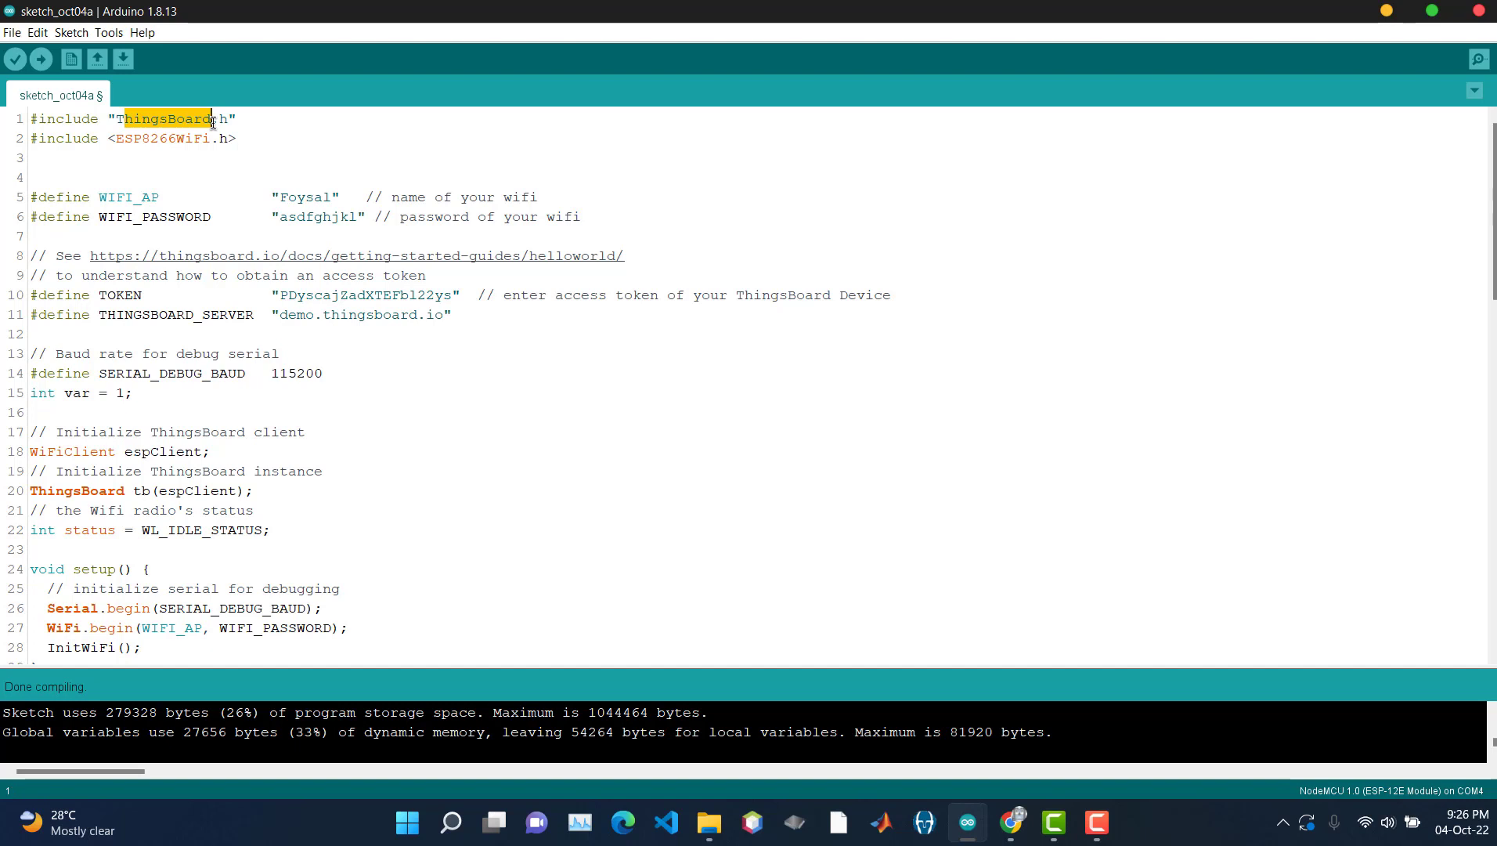
- Search the Arduino Library Manager for "thingsboard" and check the ThingsBoard library entry
click(82, 33)
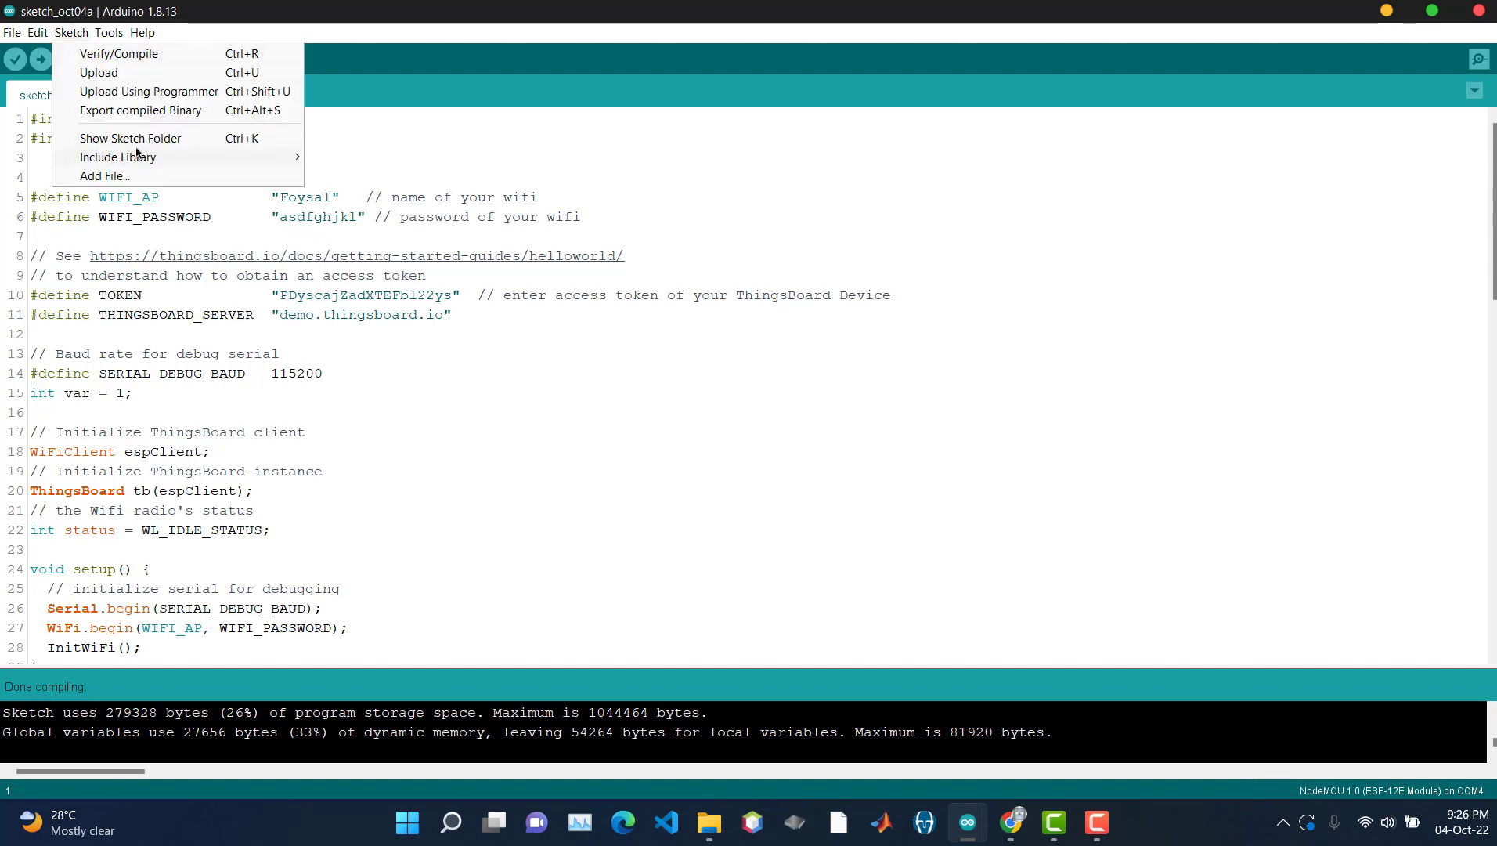
mouse_move(139, 157)
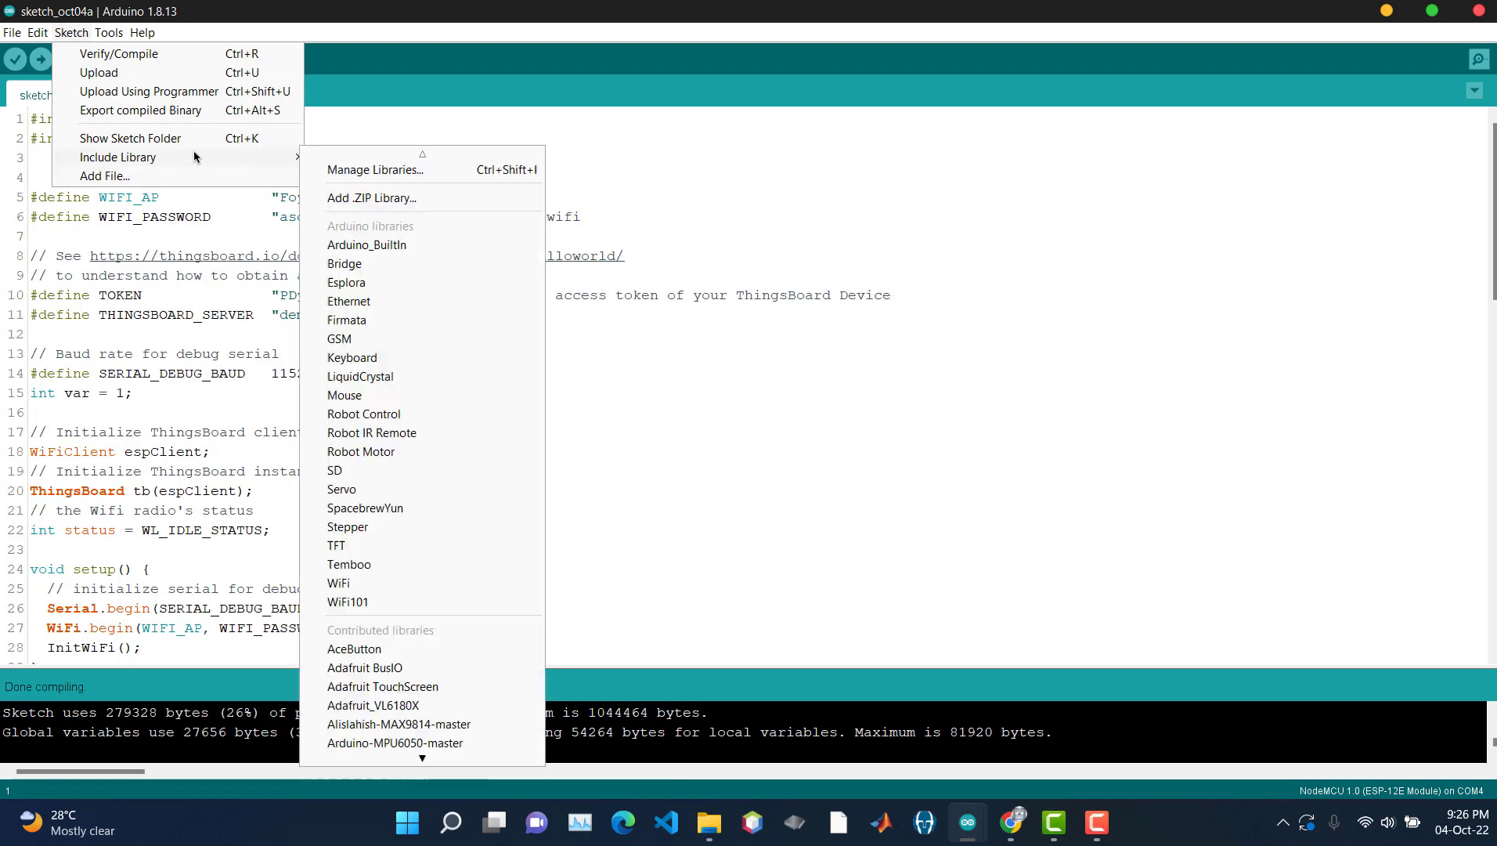
click(458, 180)
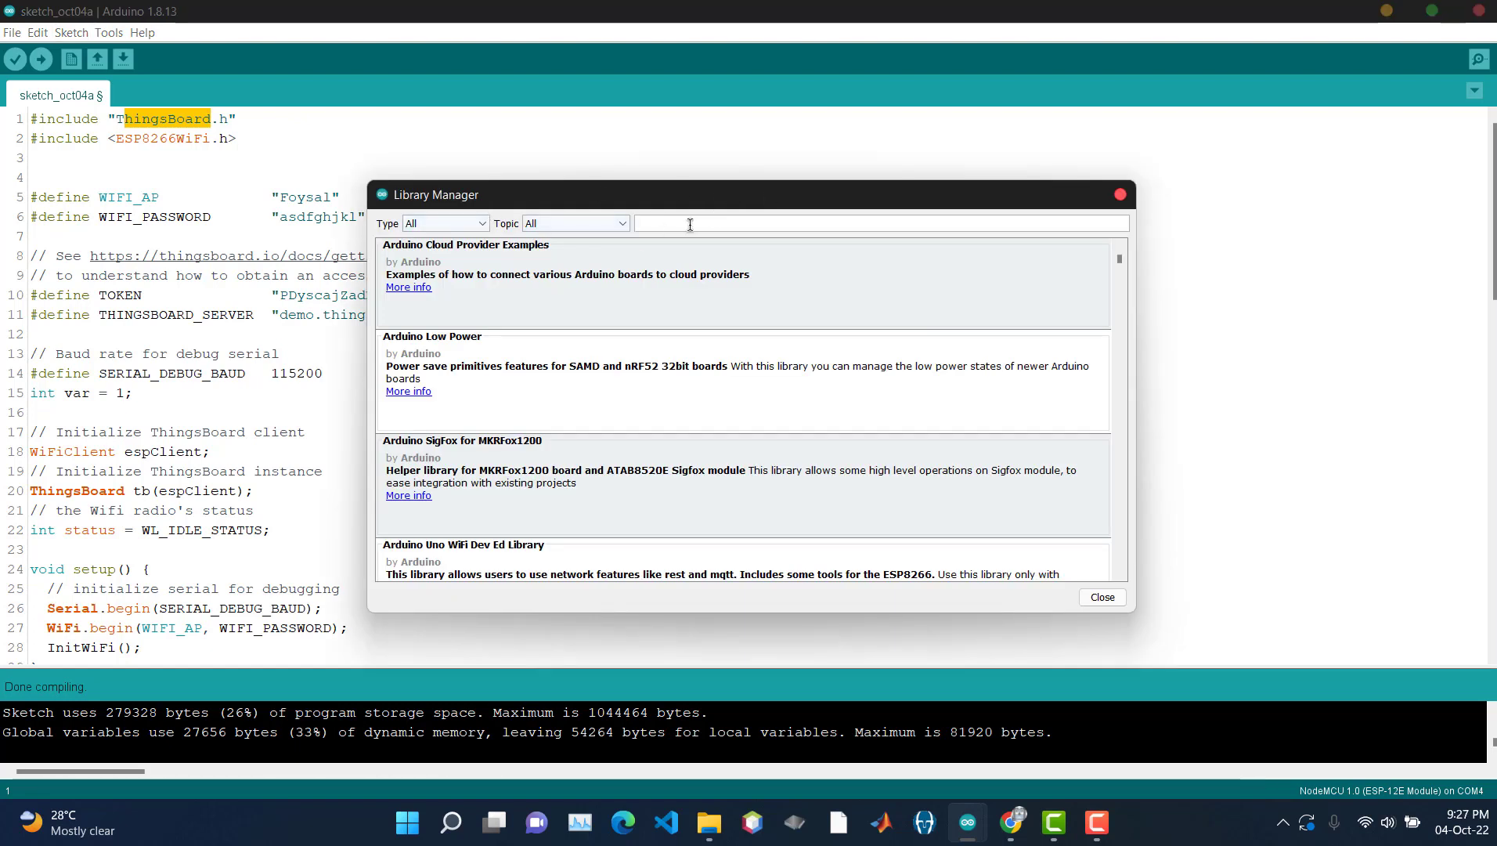
text(hin)
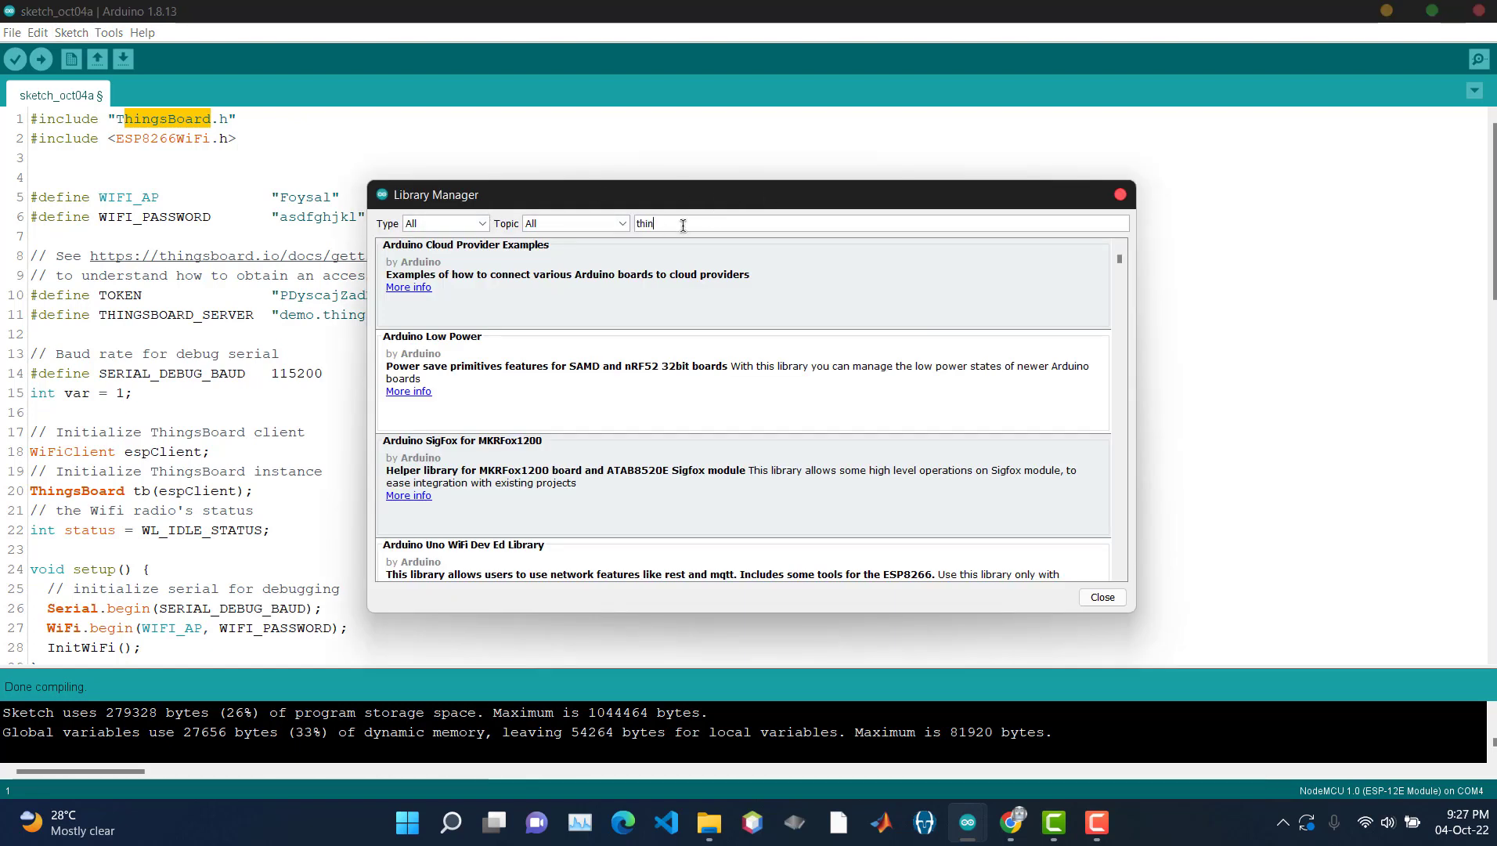
text(gsboard)
mouse_move(783, 246)
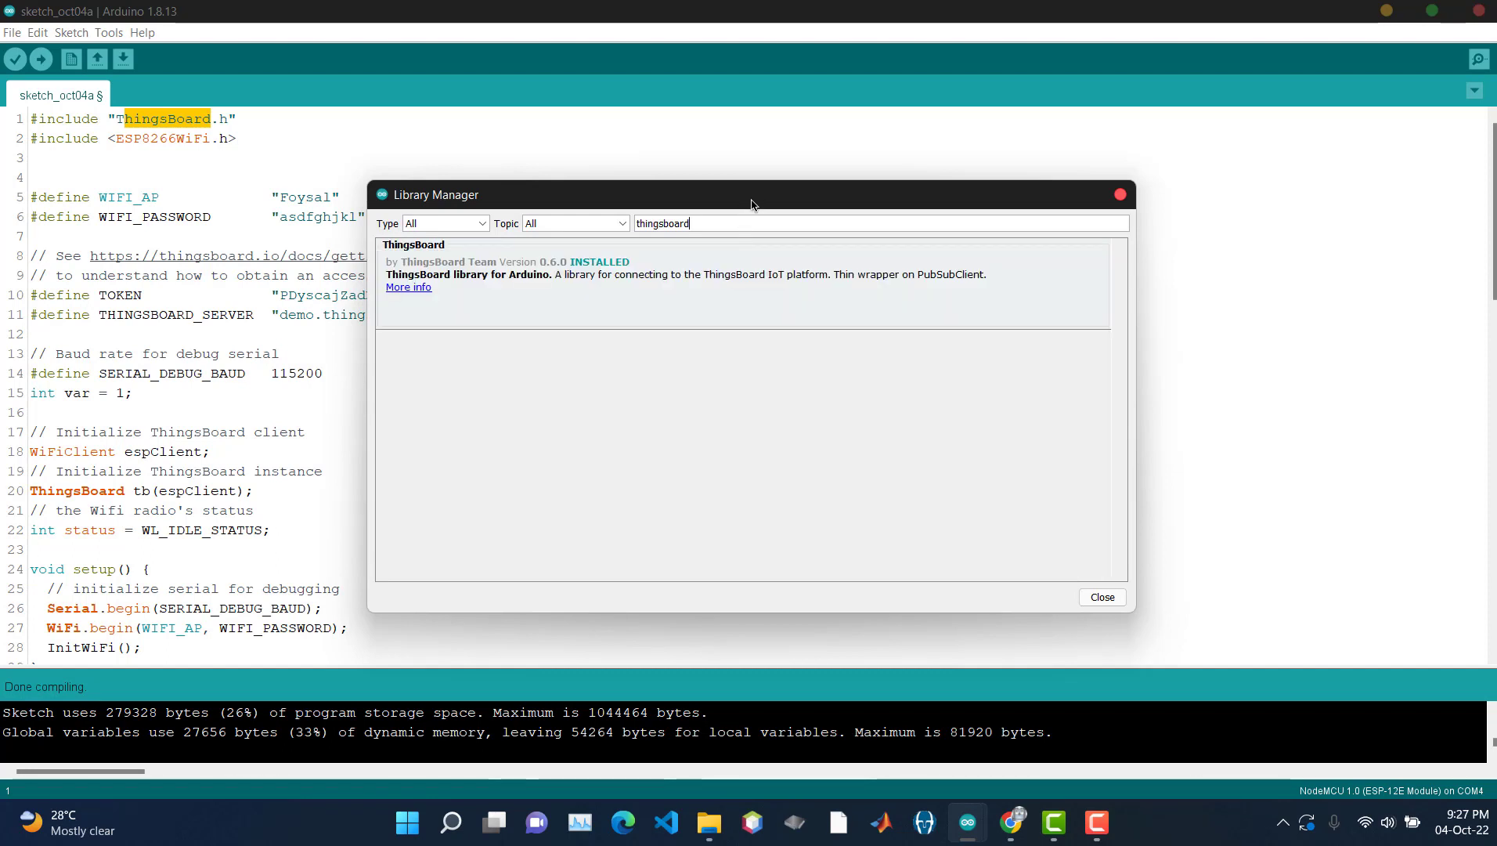
mouse_move(647, 298)
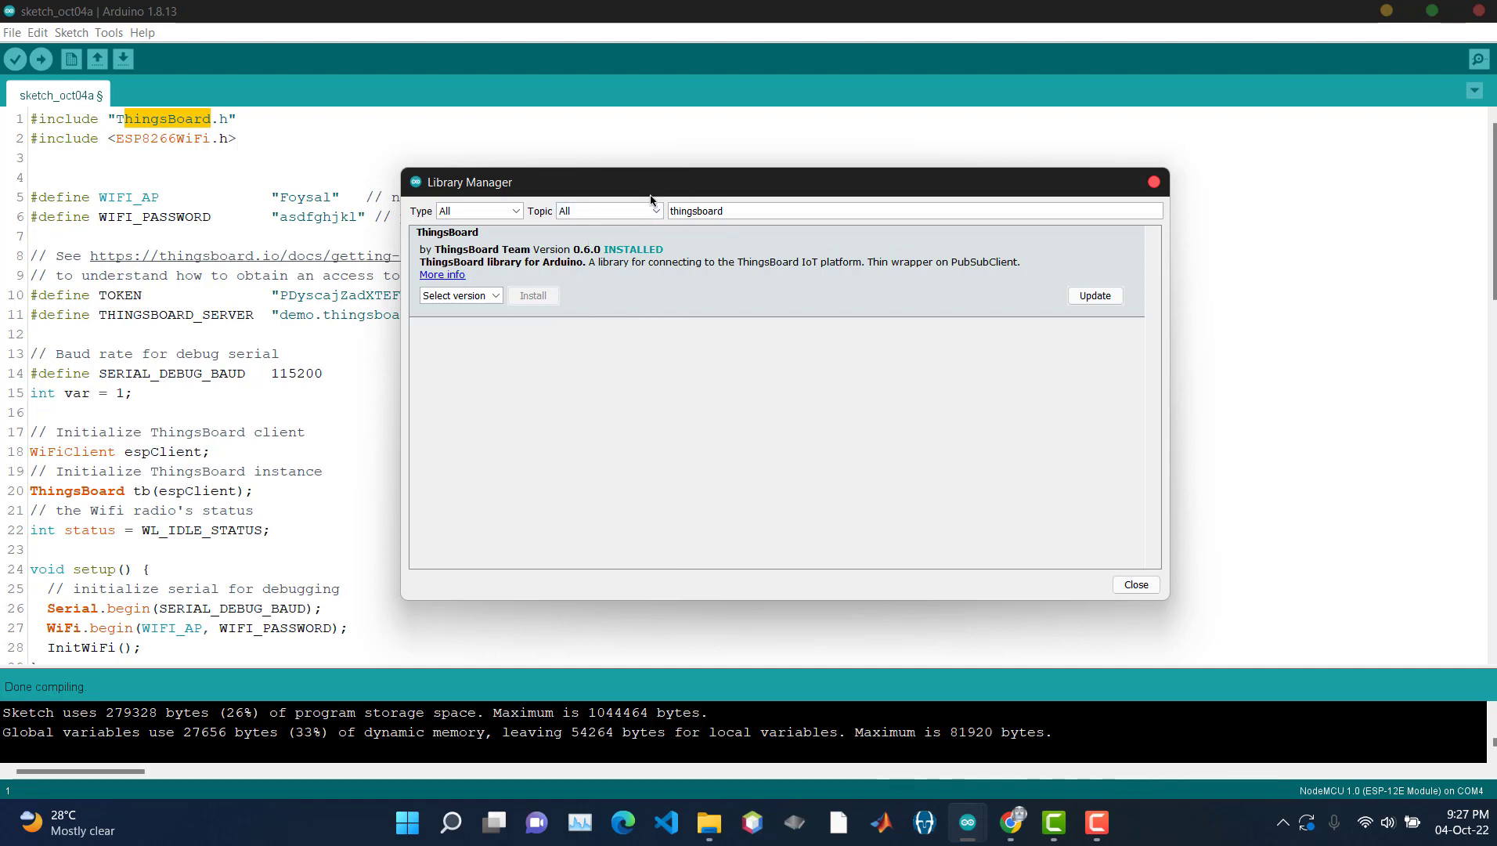
drag(650, 198, 644, 213)
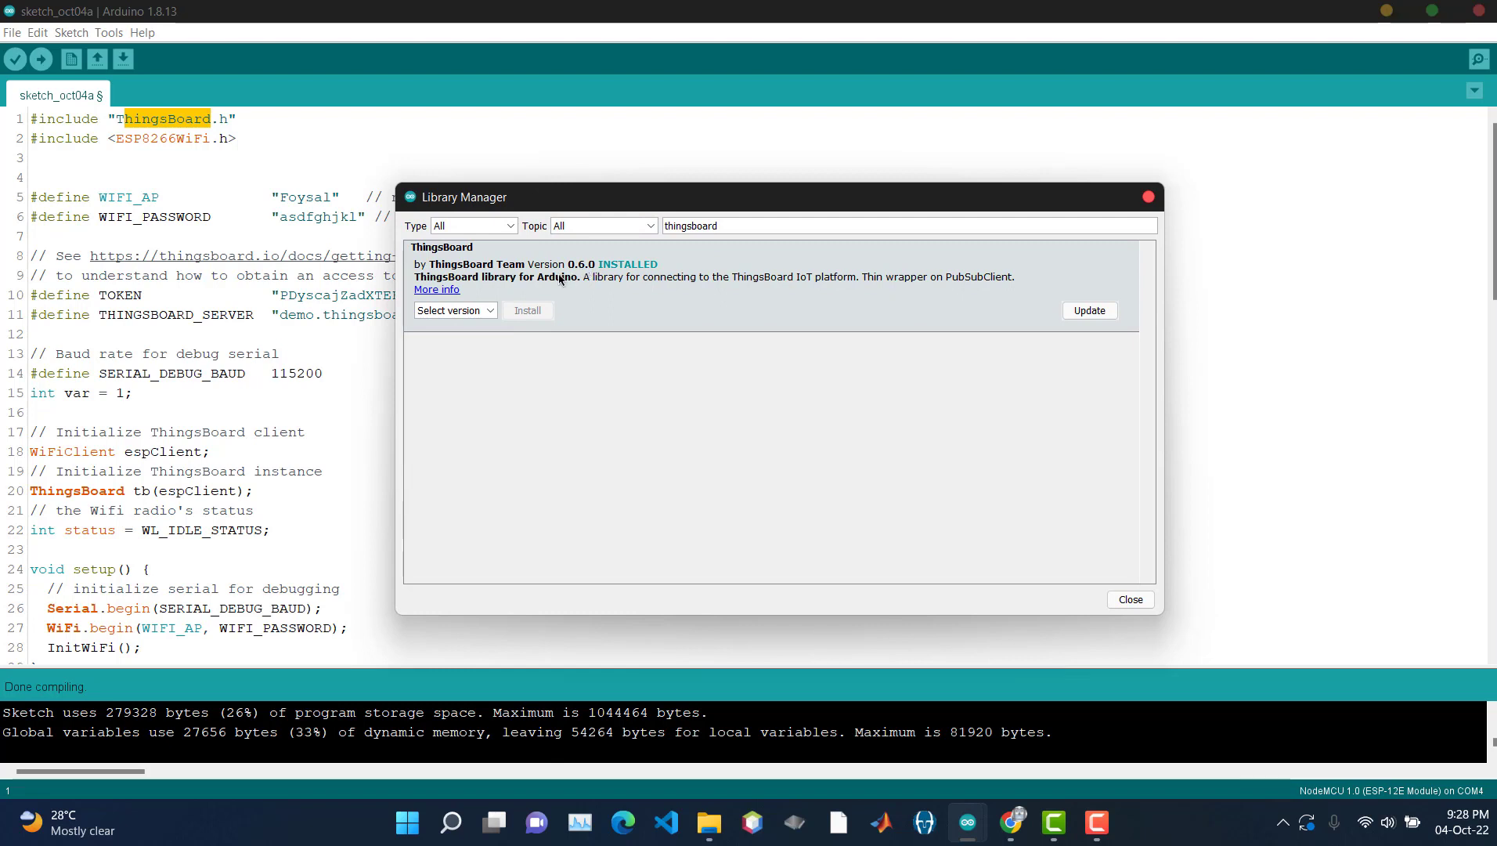
- Search the Library Manager for "pubsubclient", check the PubSubClient library entry, and close the manager
drag(748, 226, 654, 226)
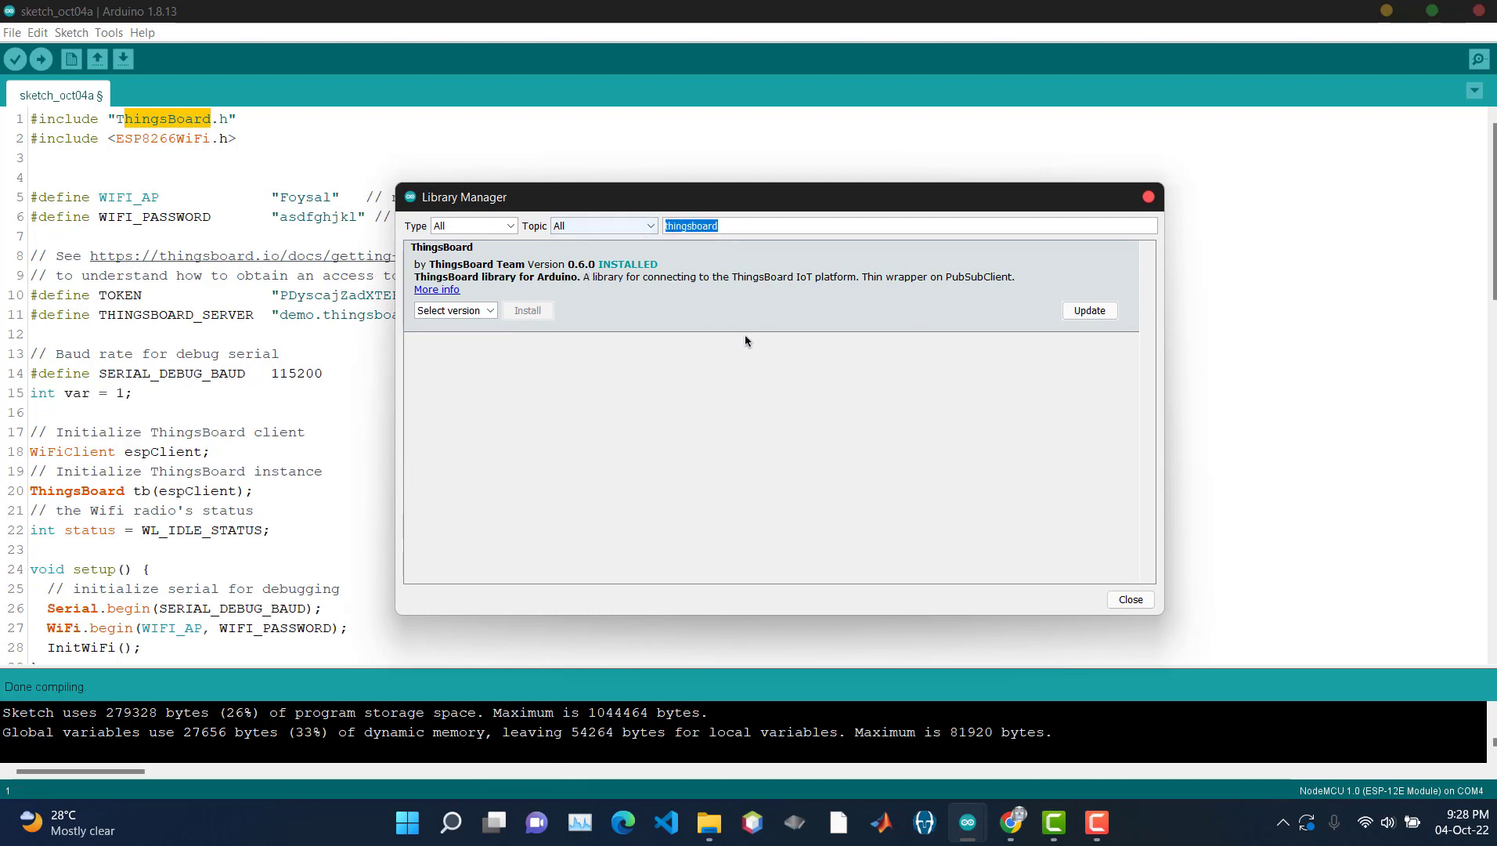
text(p)
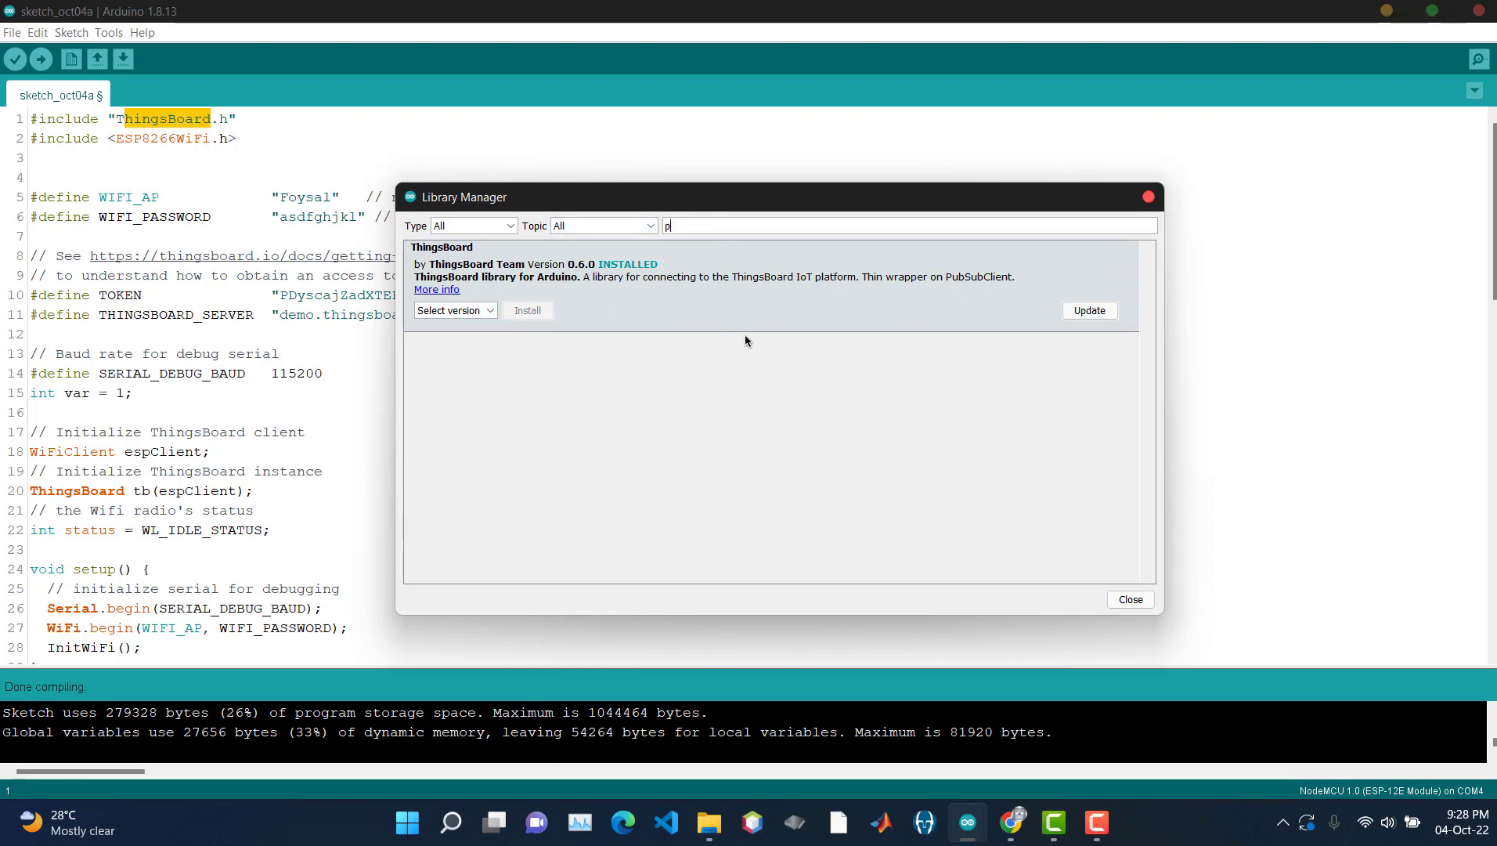
text(iubsub)
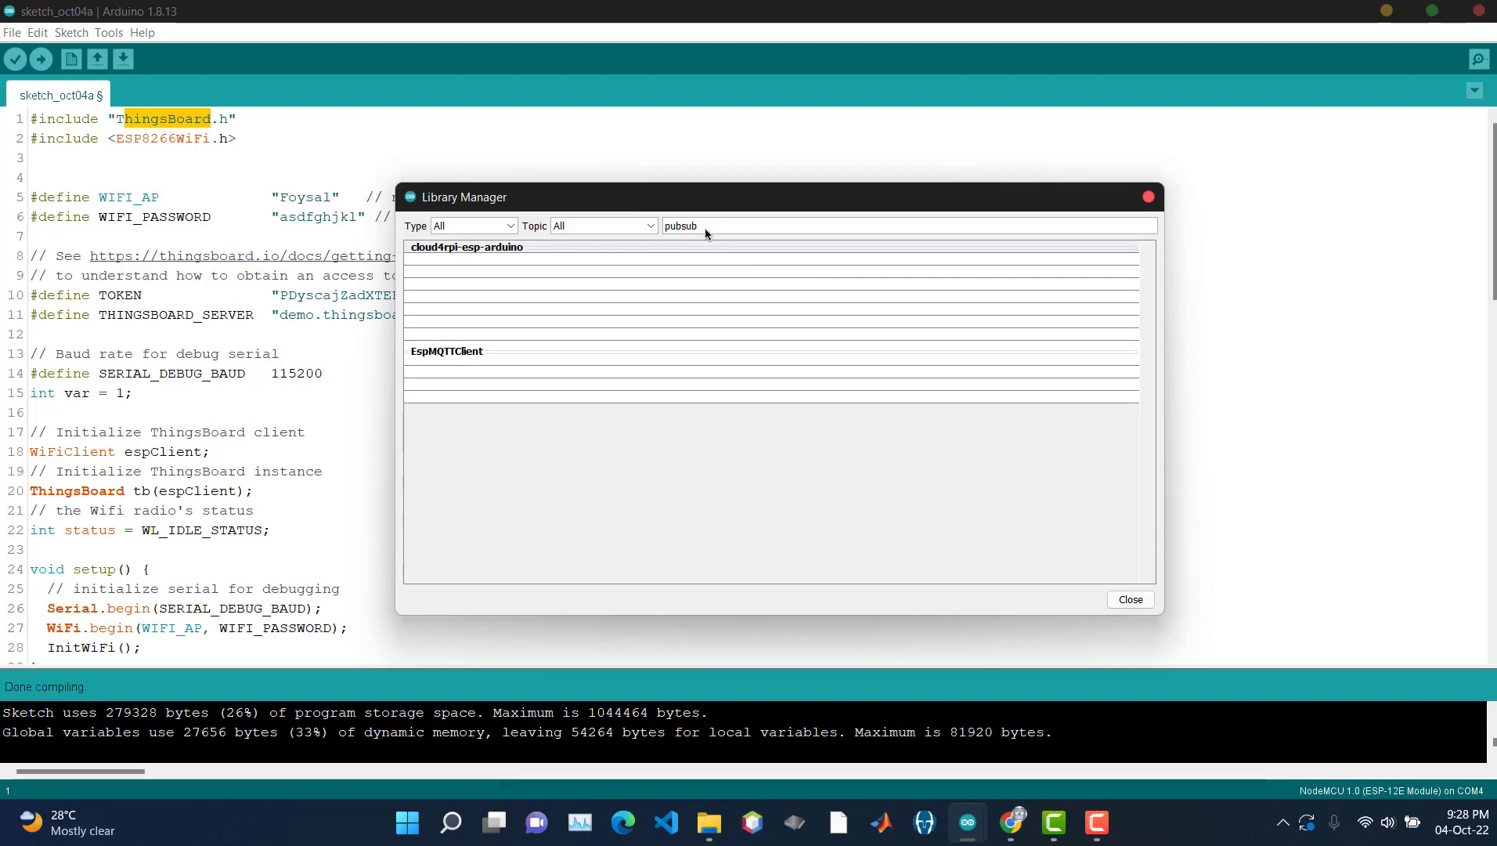
text(client)
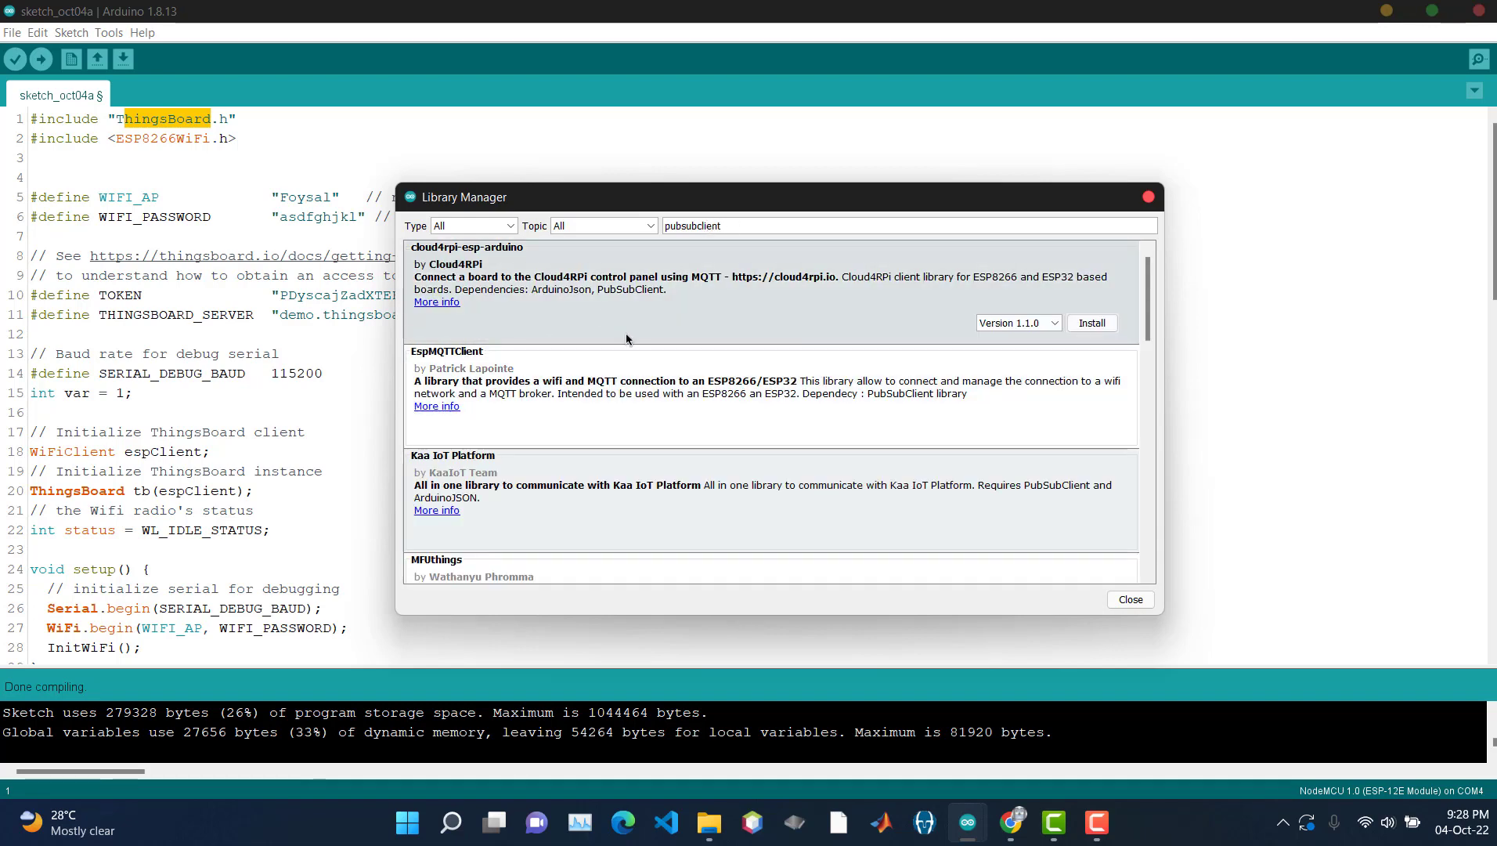
scroll(632, 454, down, 3)
scroll(632, 486, down, 6)
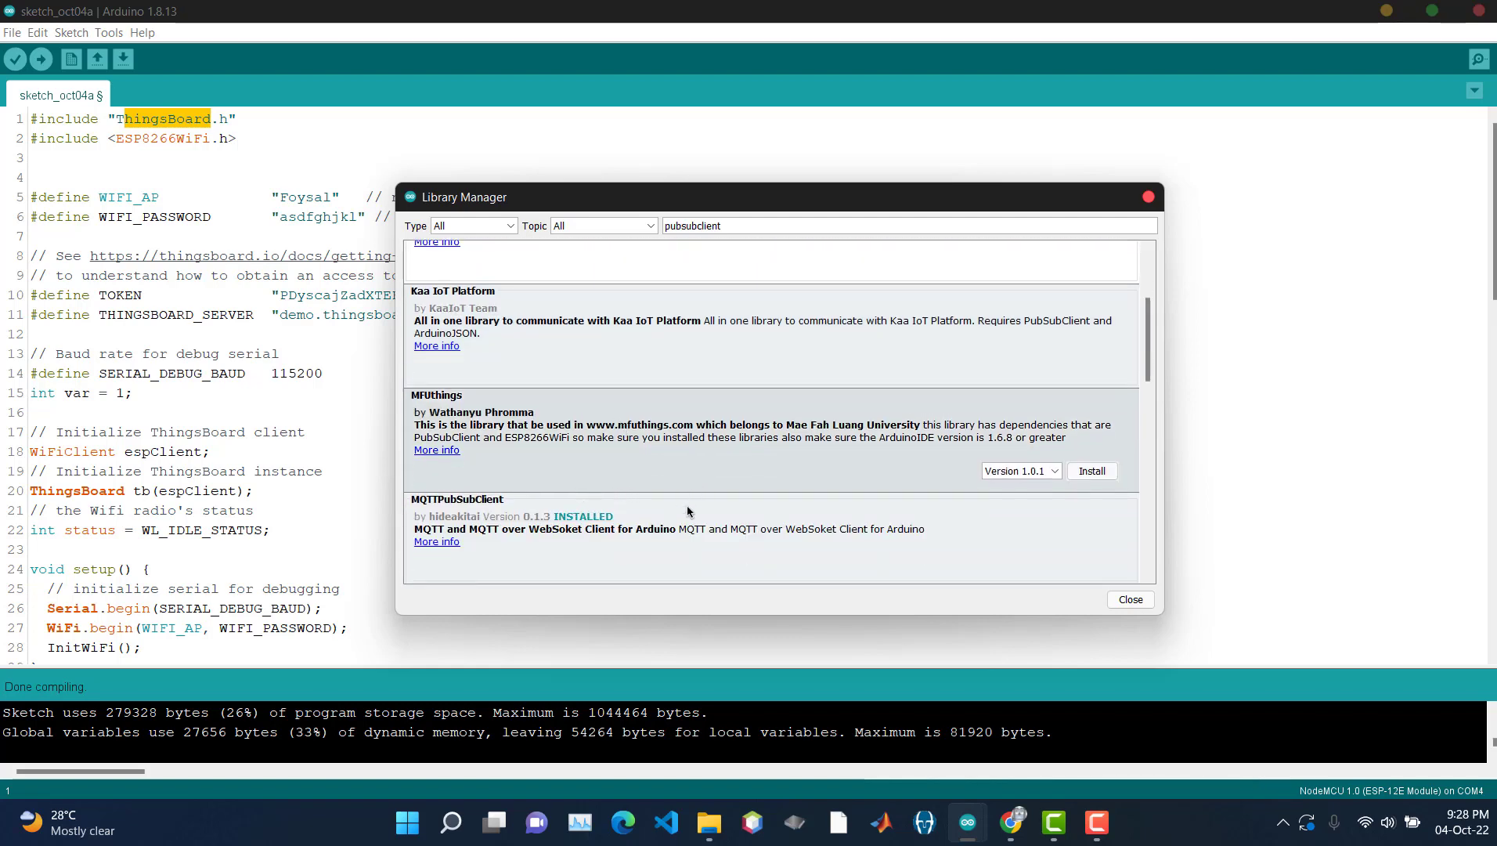
scroll(658, 511, down, 6)
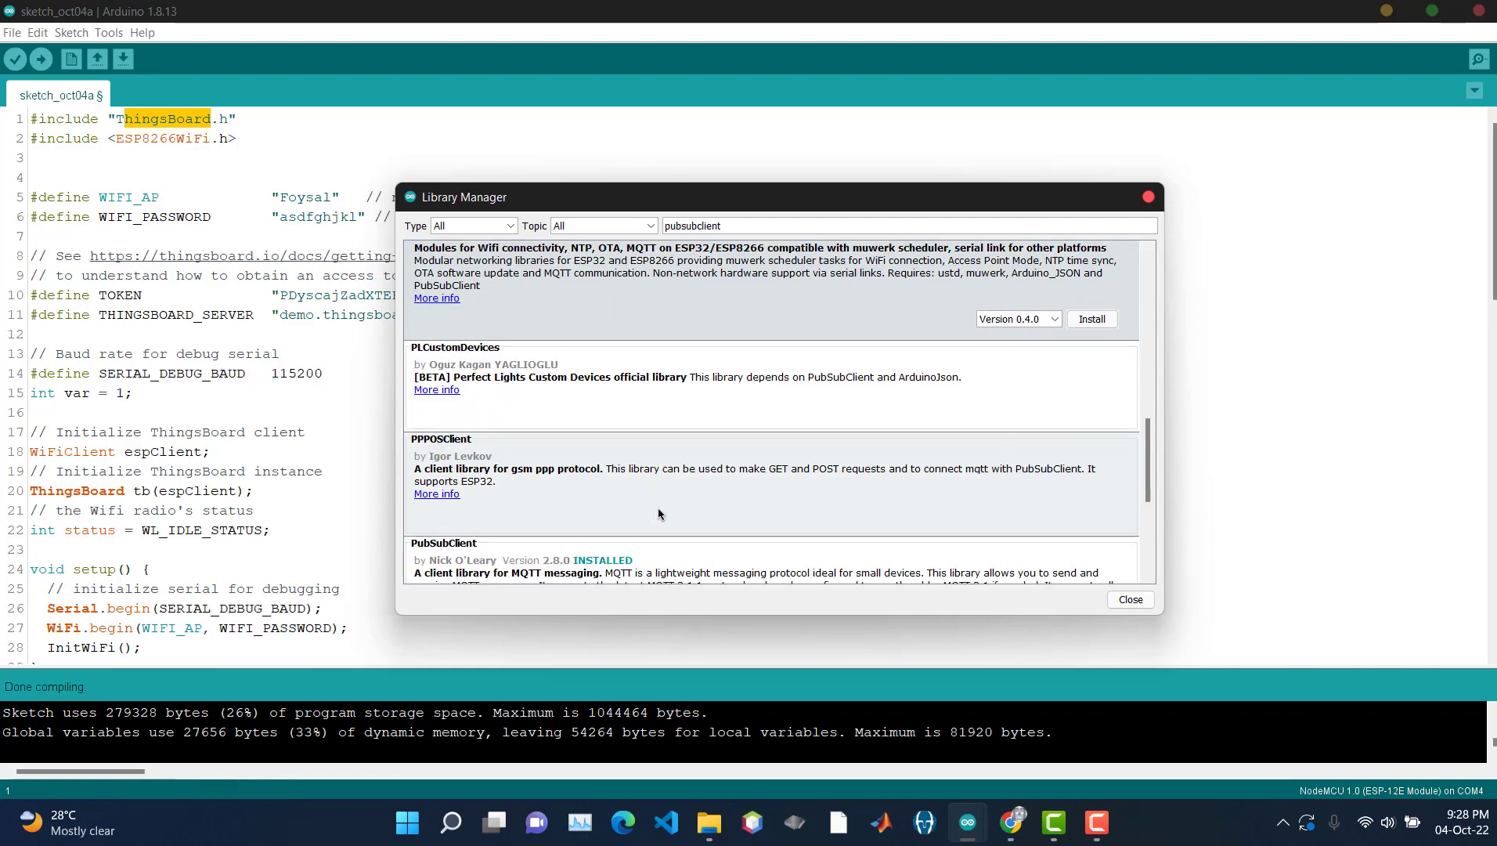
mouse_move(570, 435)
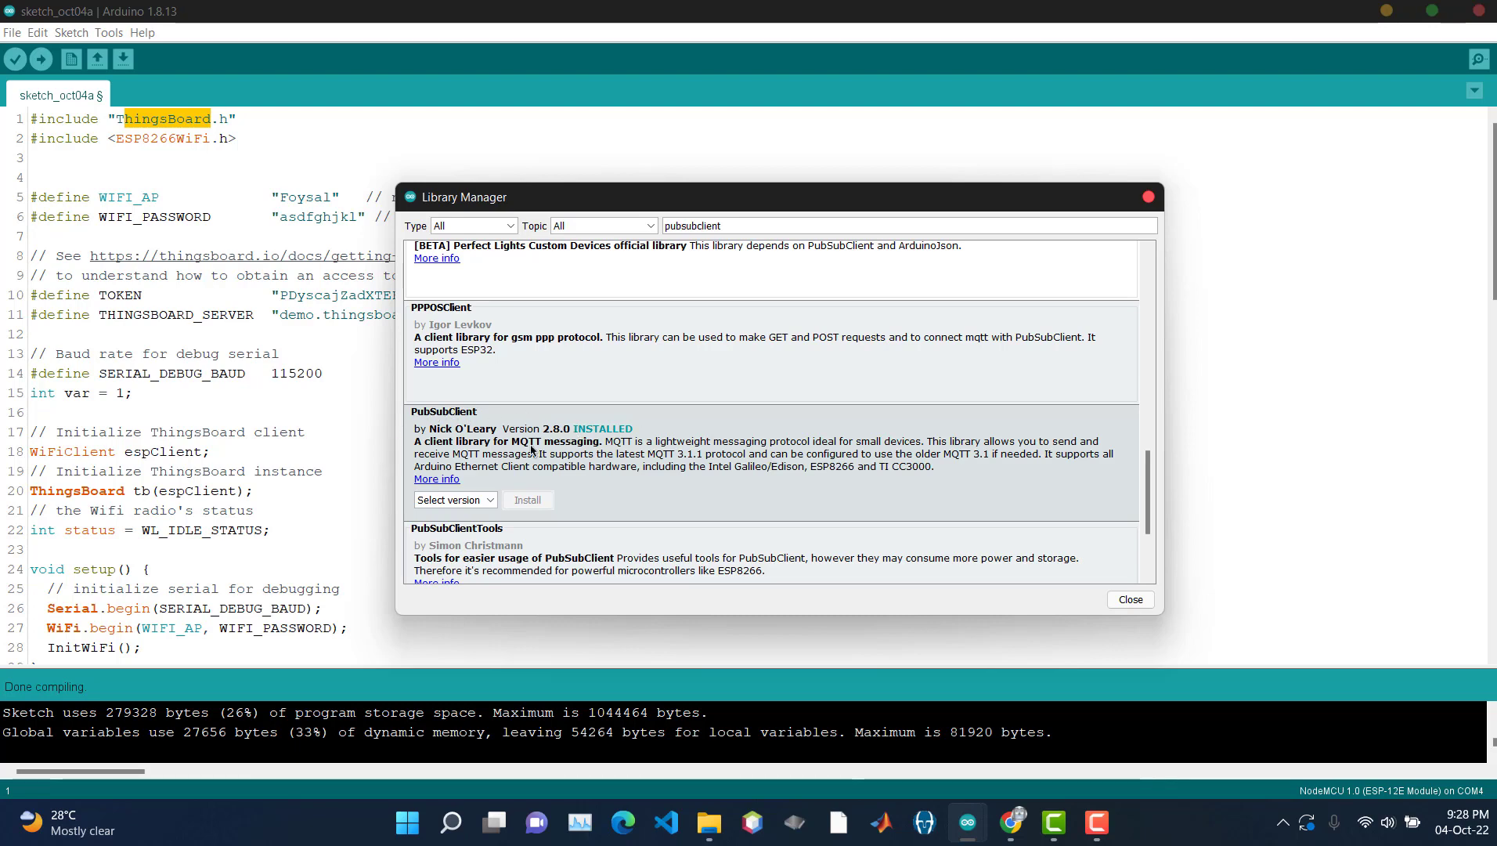
click(1131, 599)
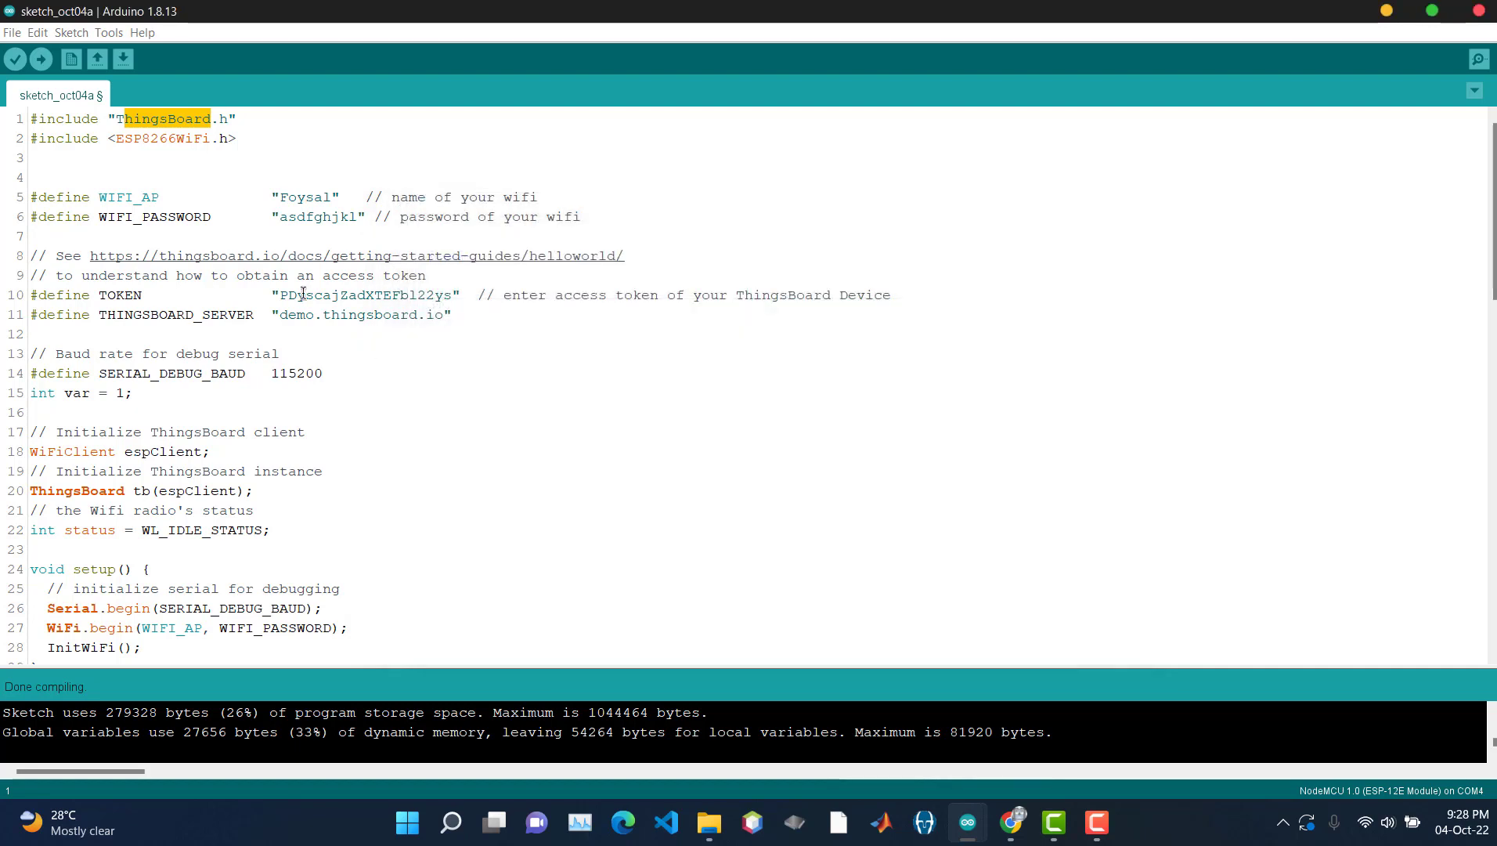
- Highlight the Wi-Fi name and Wi-Fi password values in the sketch's WIFI_AP and WIFI_PASSWORD definitions
click(109, 192)
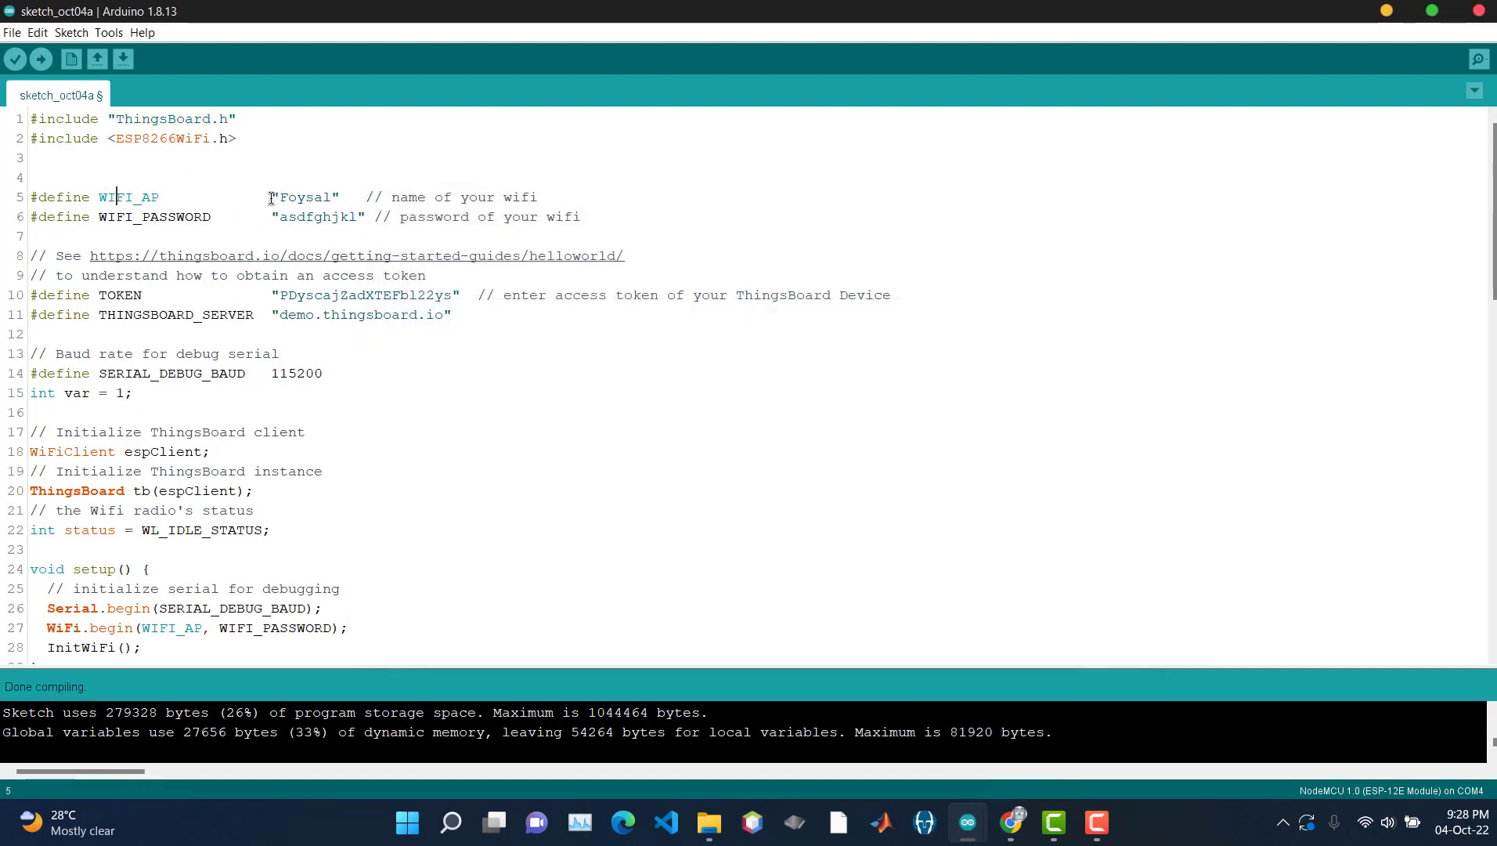
drag(161, 197, 359, 196)
drag(228, 216, 377, 216)
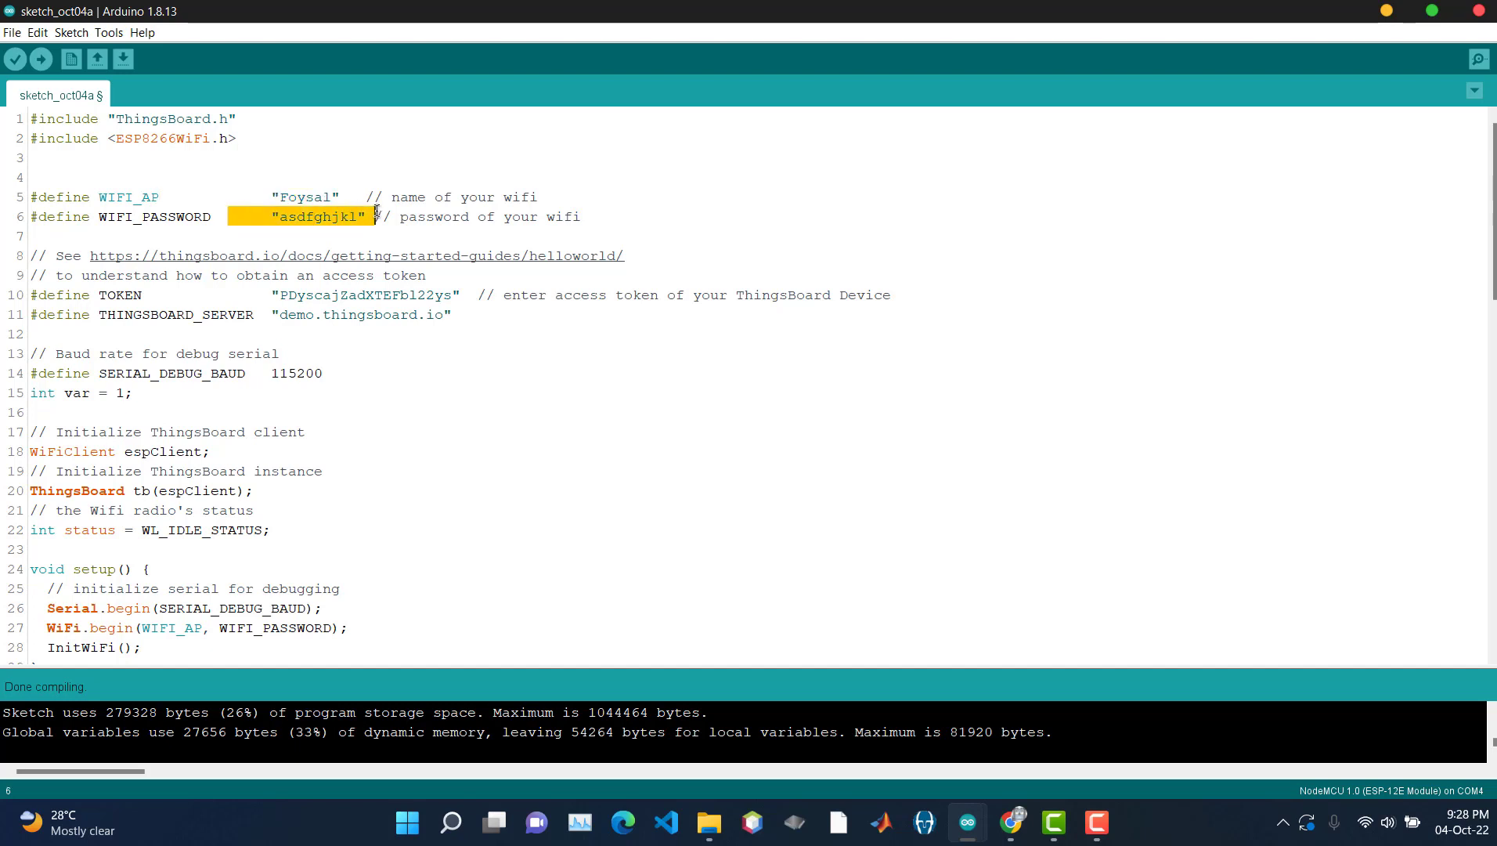
- Highlight the access token in the TOKEN definition and locate the server address in the THINGSBOARD_SERVER definition
scroll(390, 319, down, 1)
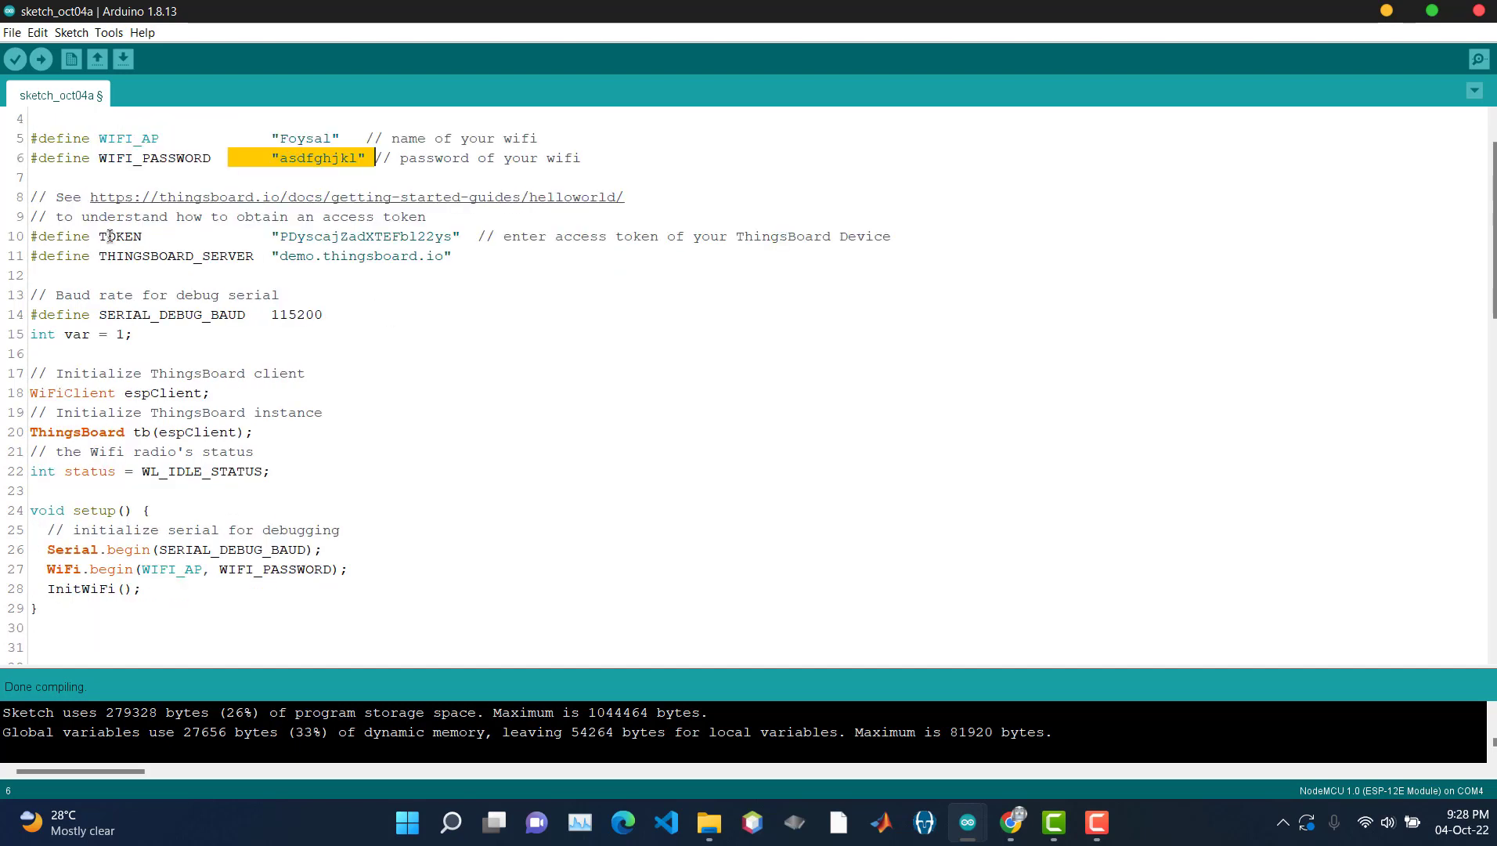
click(317, 237)
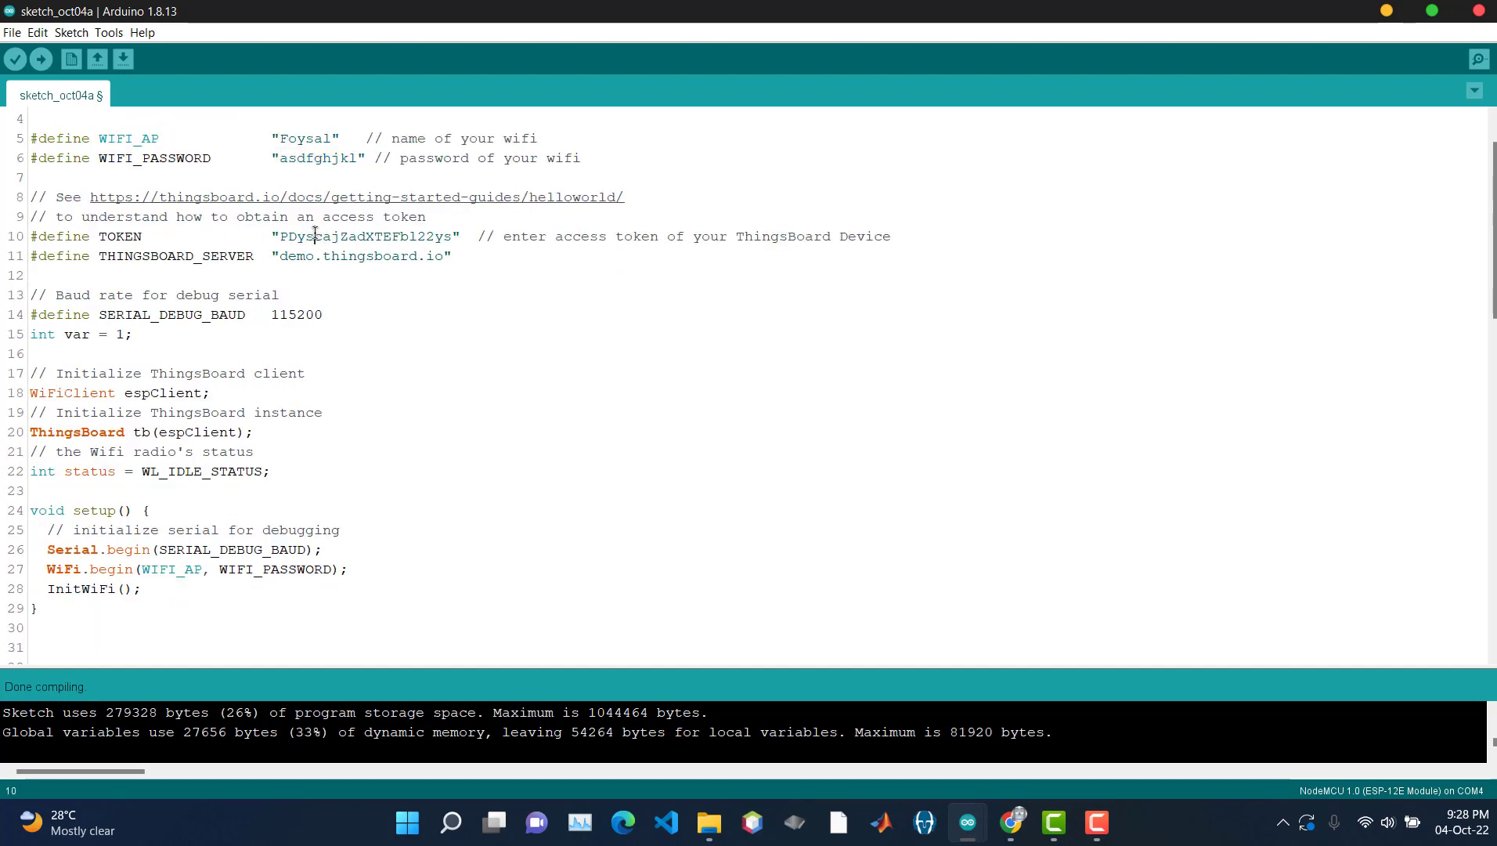
double_click(350, 235)
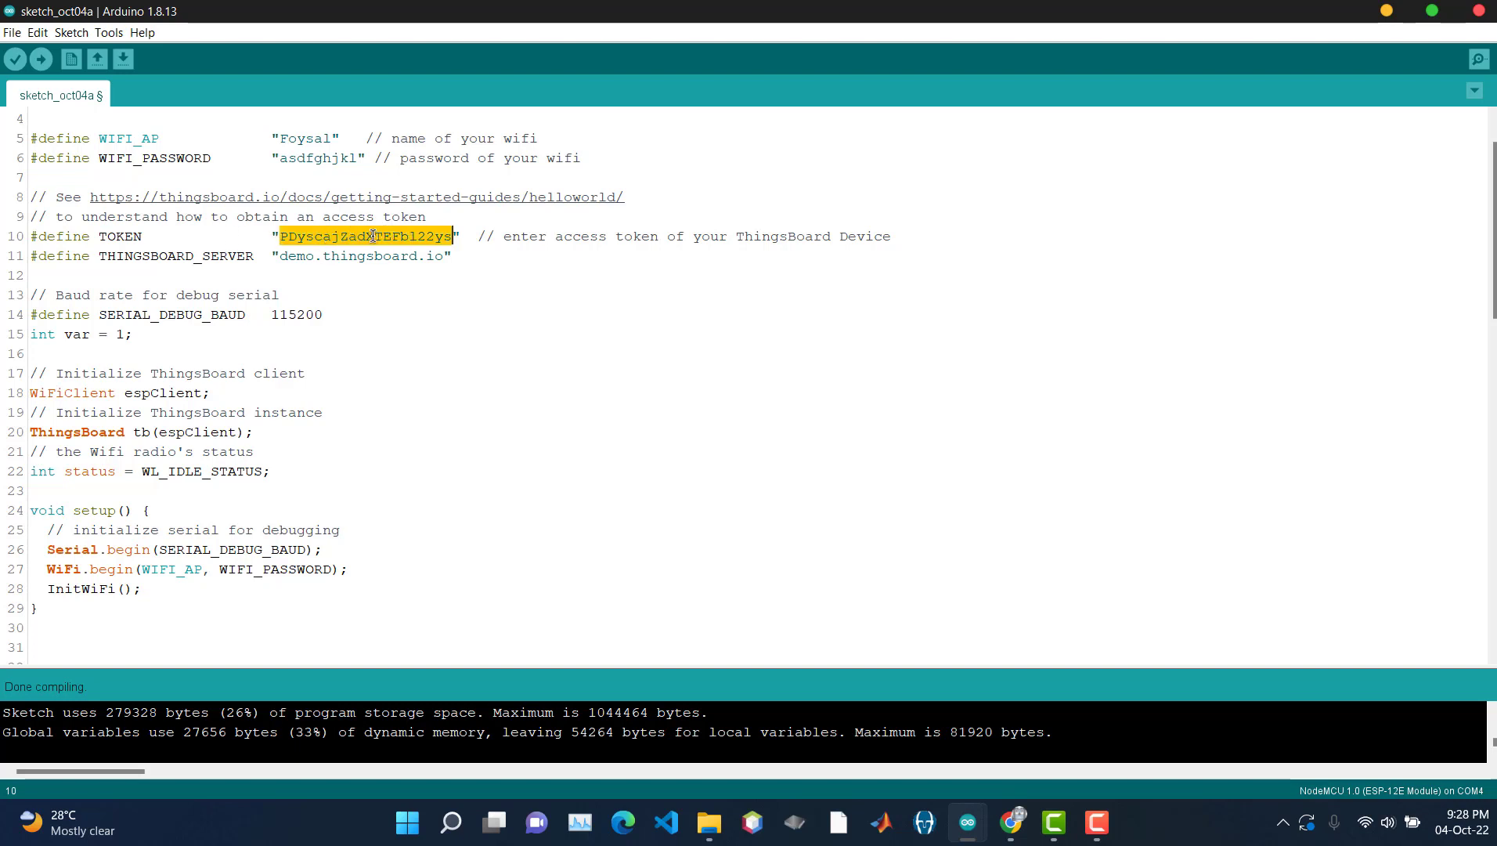
click(321, 259)
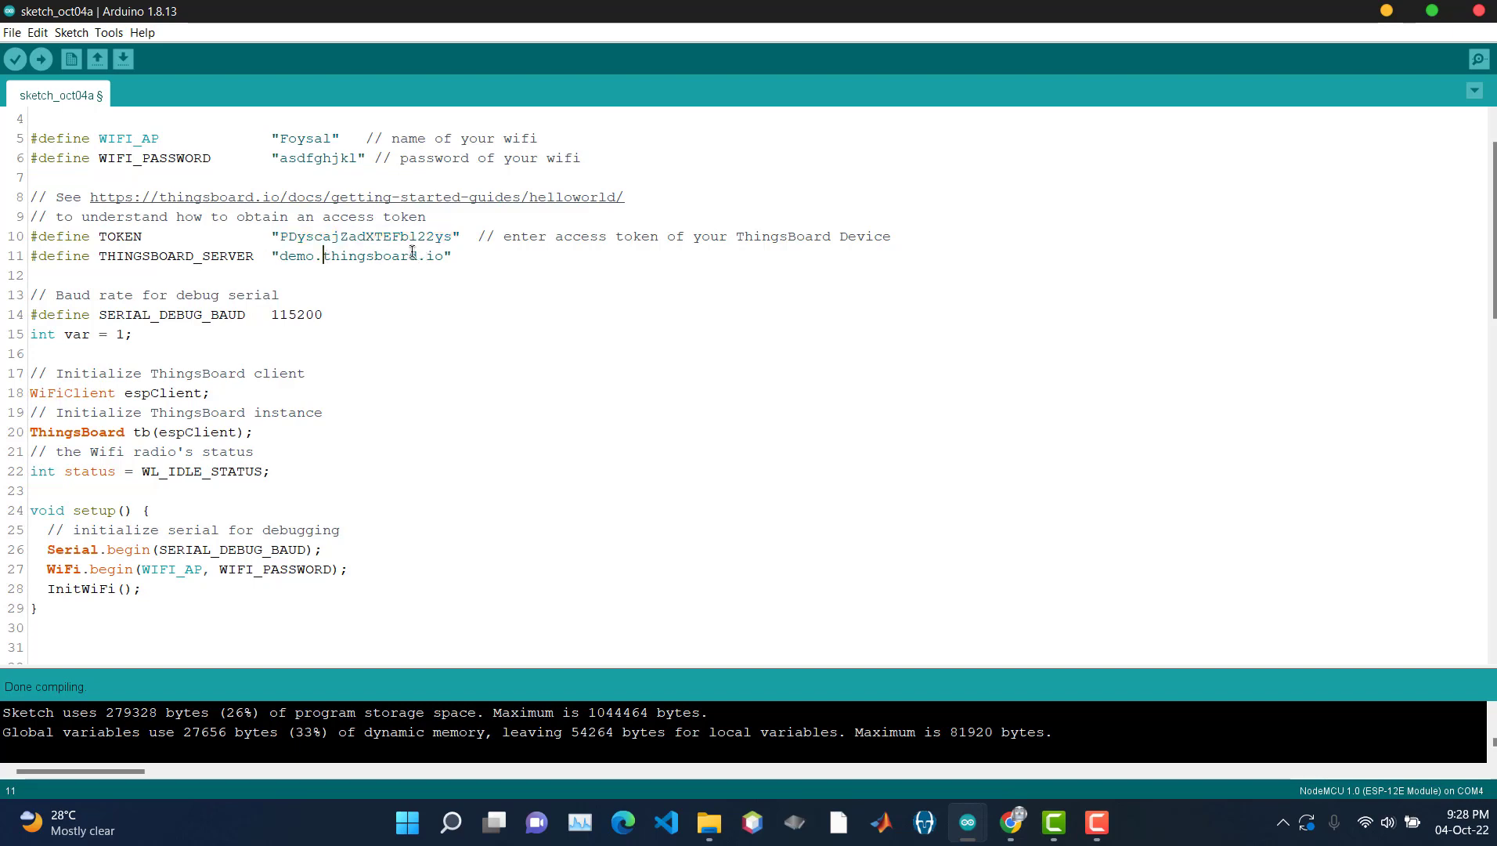
- Review the sketch's setup and loop functions and highlight the "int var = 1;" declaration
scroll(418, 411, down, 9)
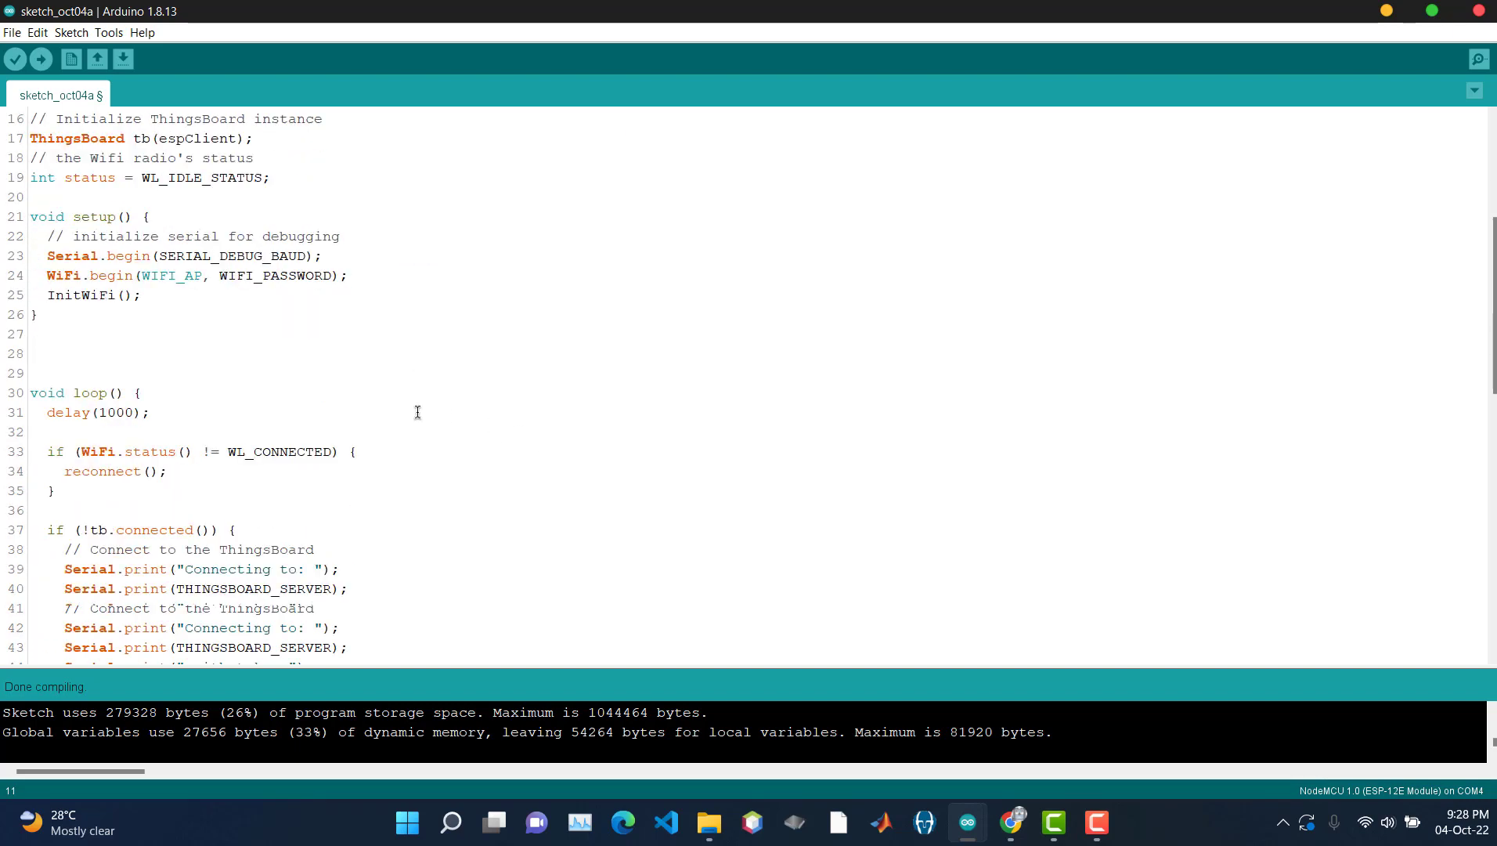
scroll(376, 337, down, 2)
scroll(377, 361, up, 2)
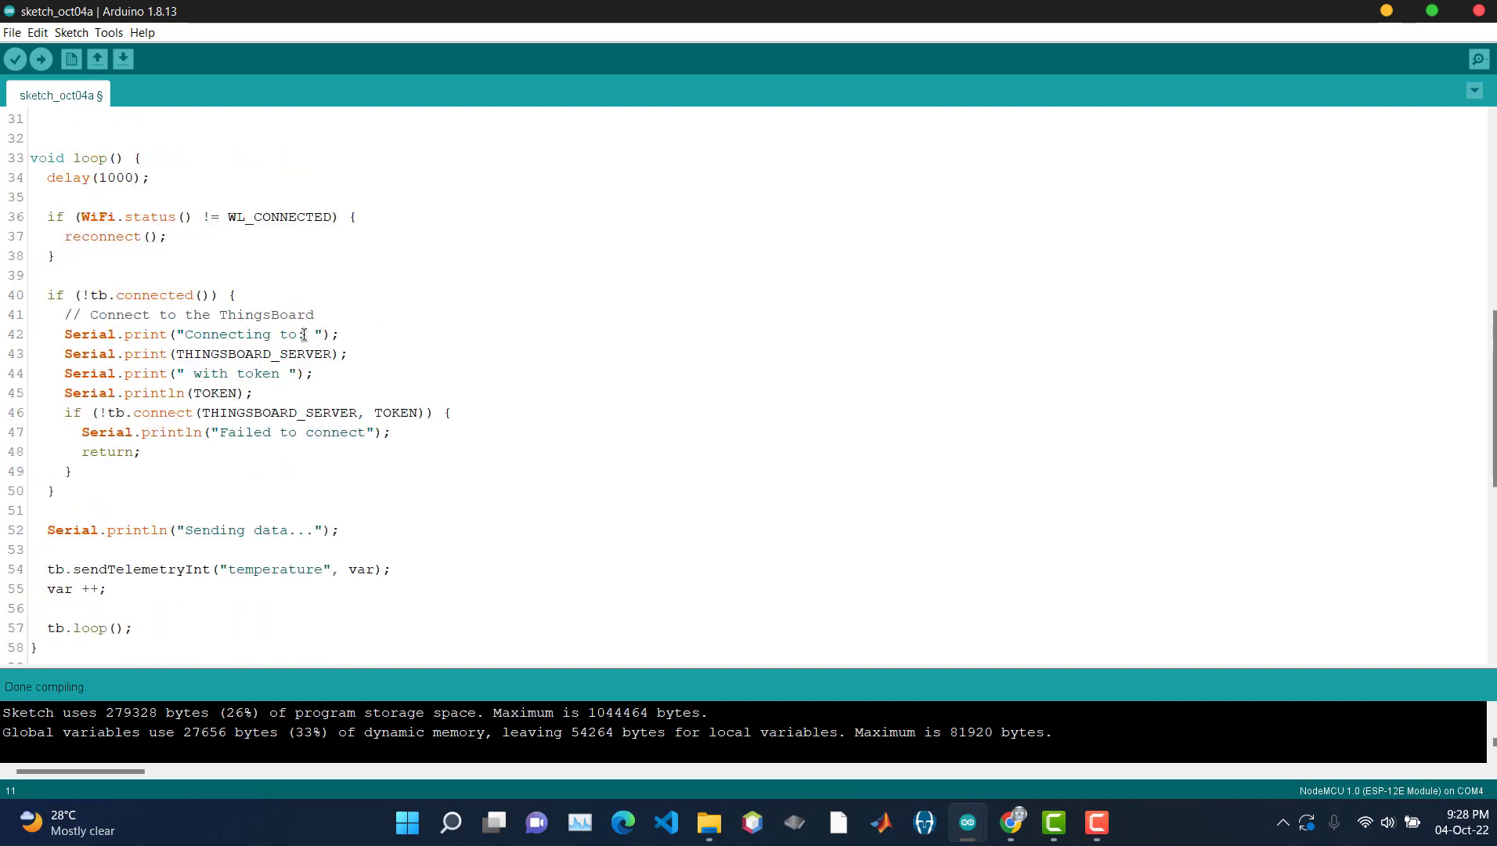
scroll(153, 252, down, 3)
scroll(152, 395, up, 13)
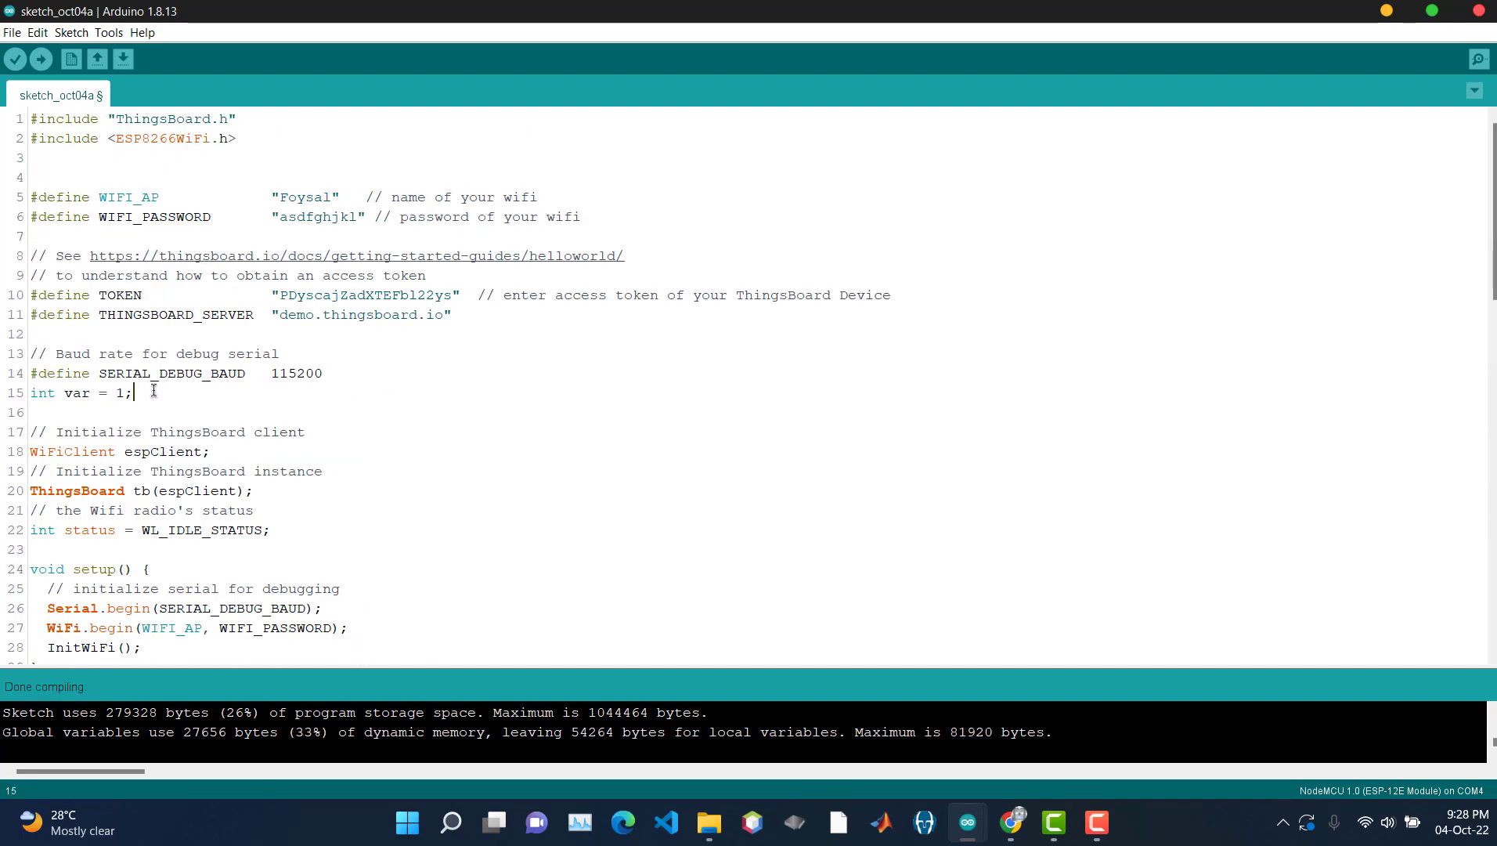
drag(150, 392, 21, 390)
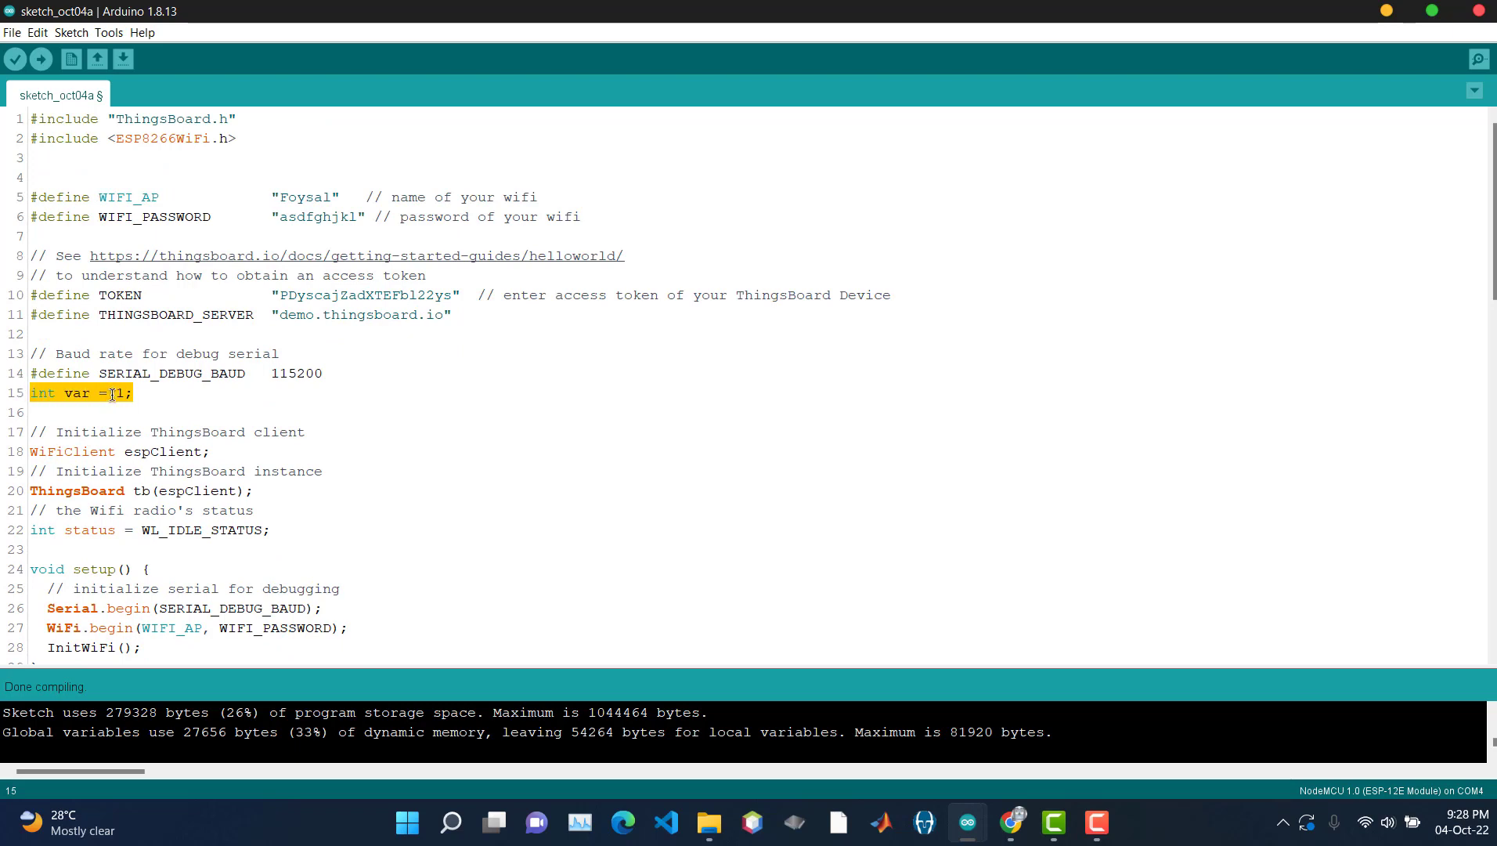
- Examine the sendTelemetryInt call in the loop function, highlighting its name and locating the "temperature" key
scroll(102, 396, down, 13)
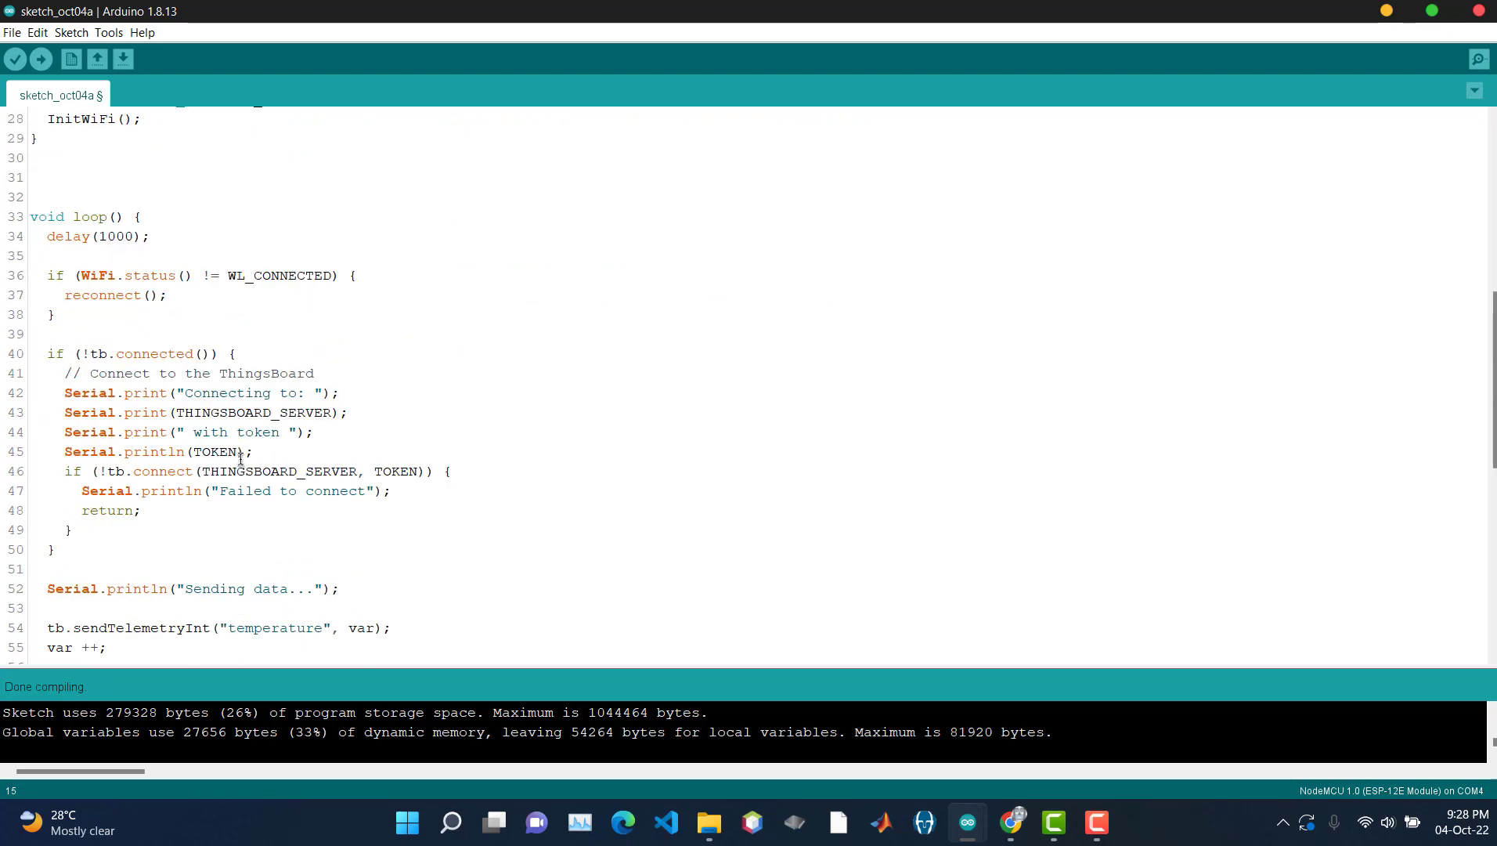
click(53, 413)
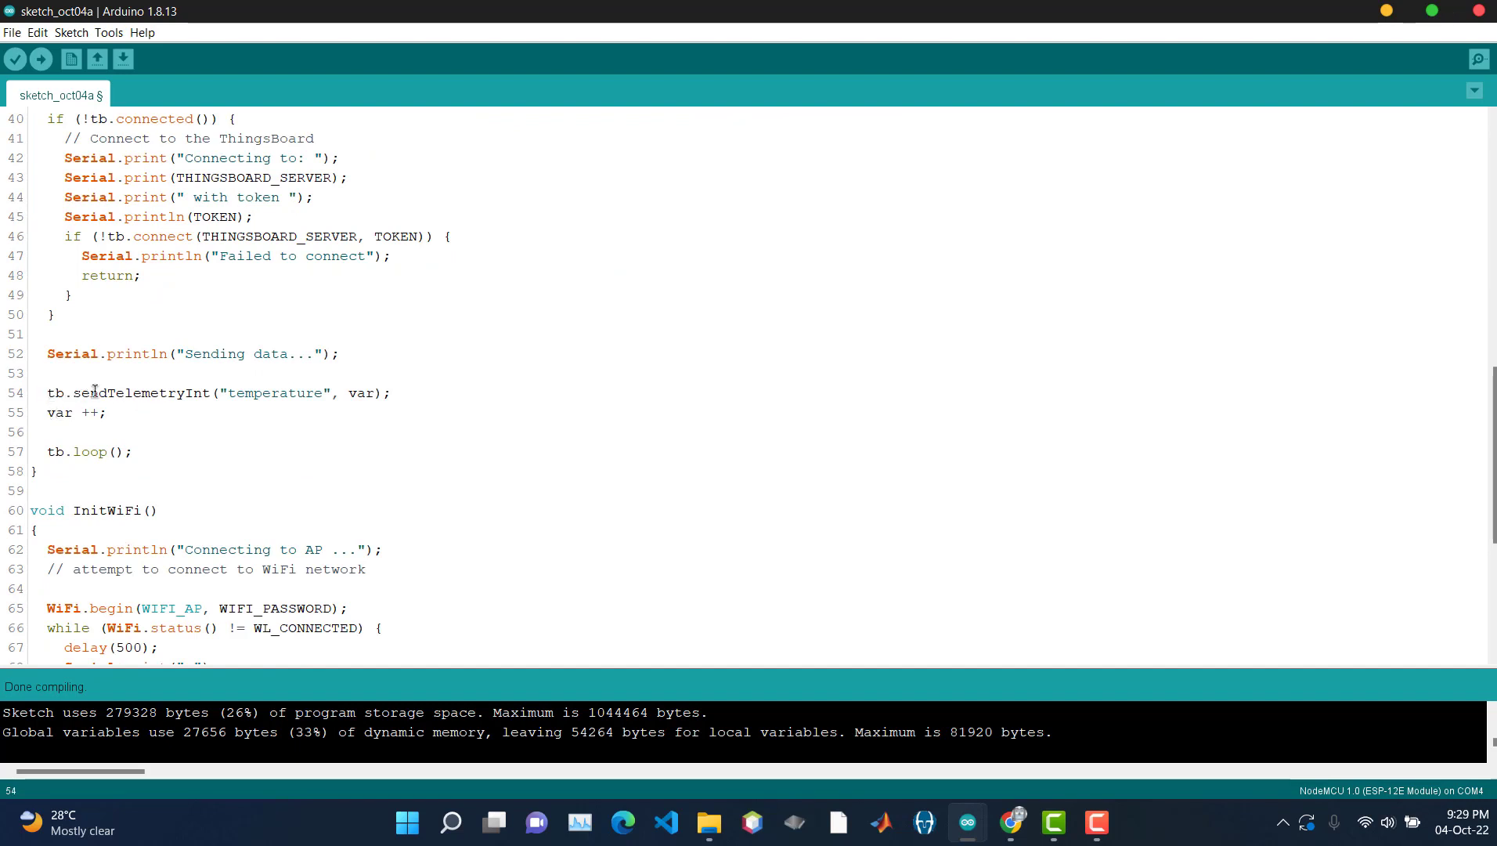
drag(85, 392, 210, 392)
click(296, 393)
- Highlight the delay(1000) call at the start of the loop function and look over the code below it
scroll(201, 354, up, 2)
scroll(211, 345, up, 2)
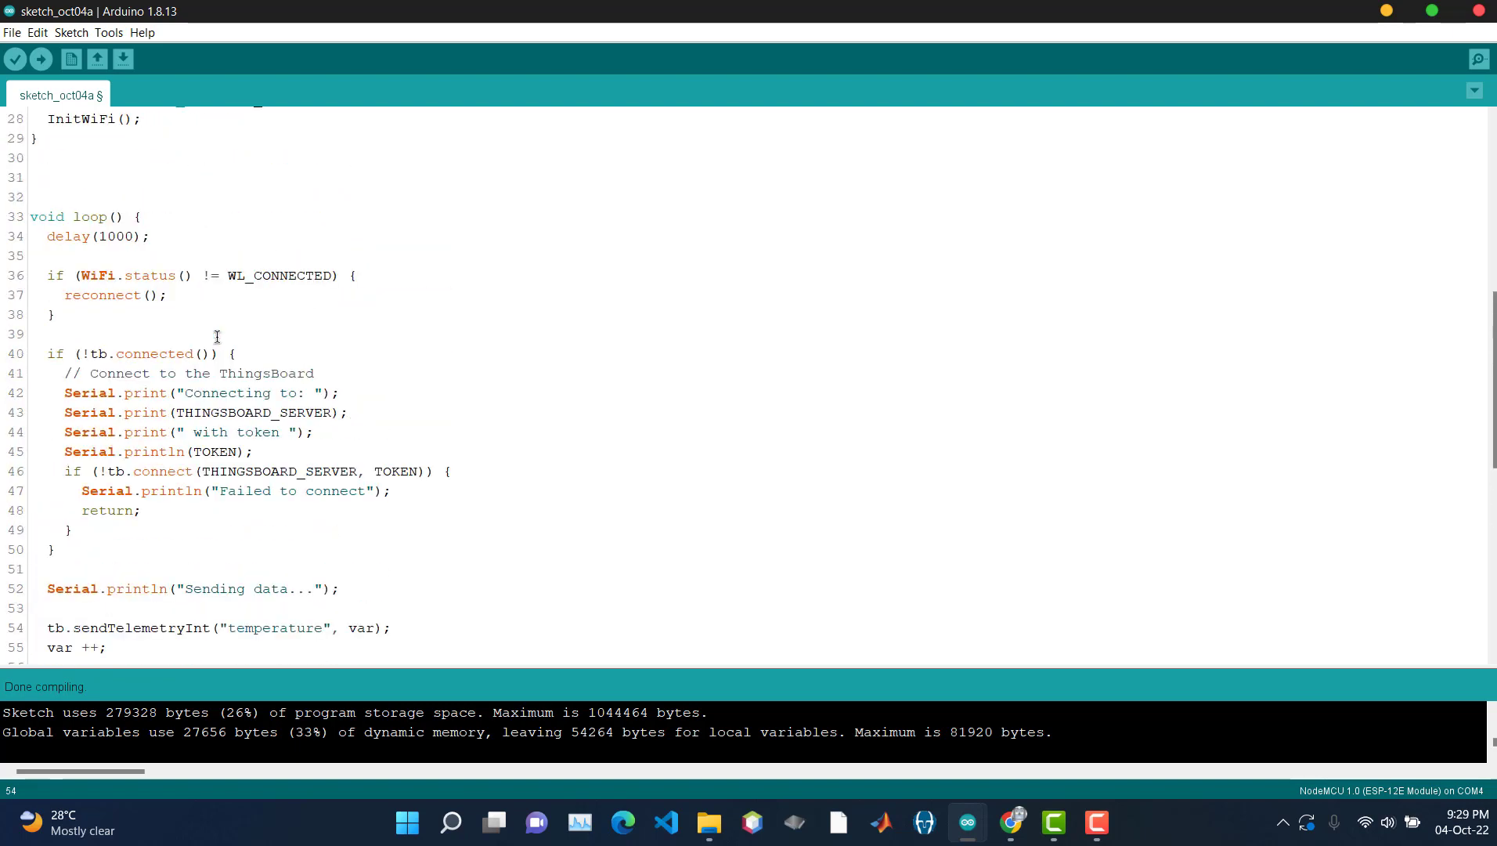
drag(47, 236, 164, 236)
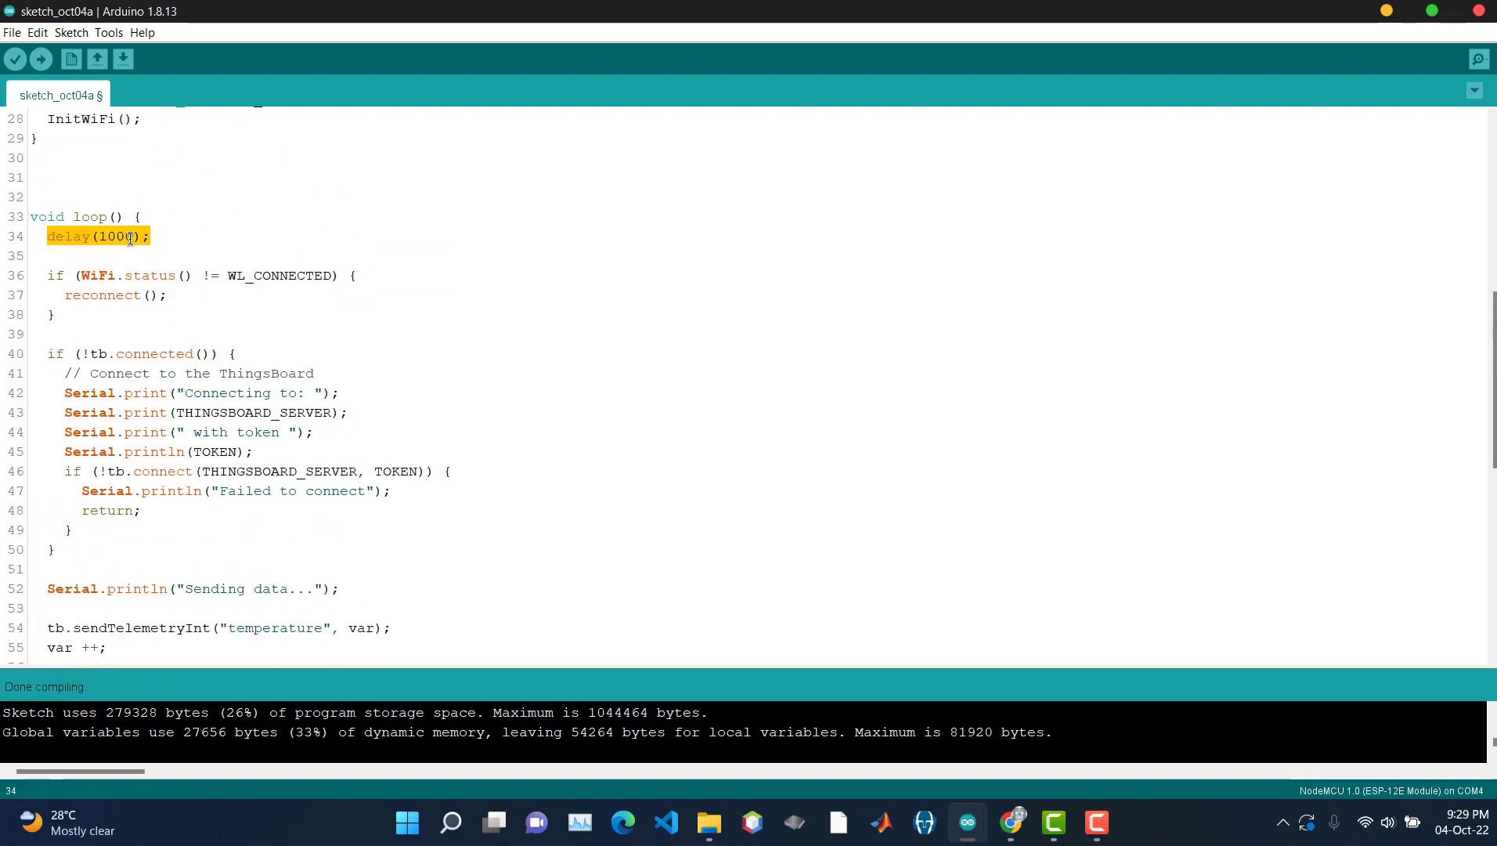
scroll(169, 369, down, 1)
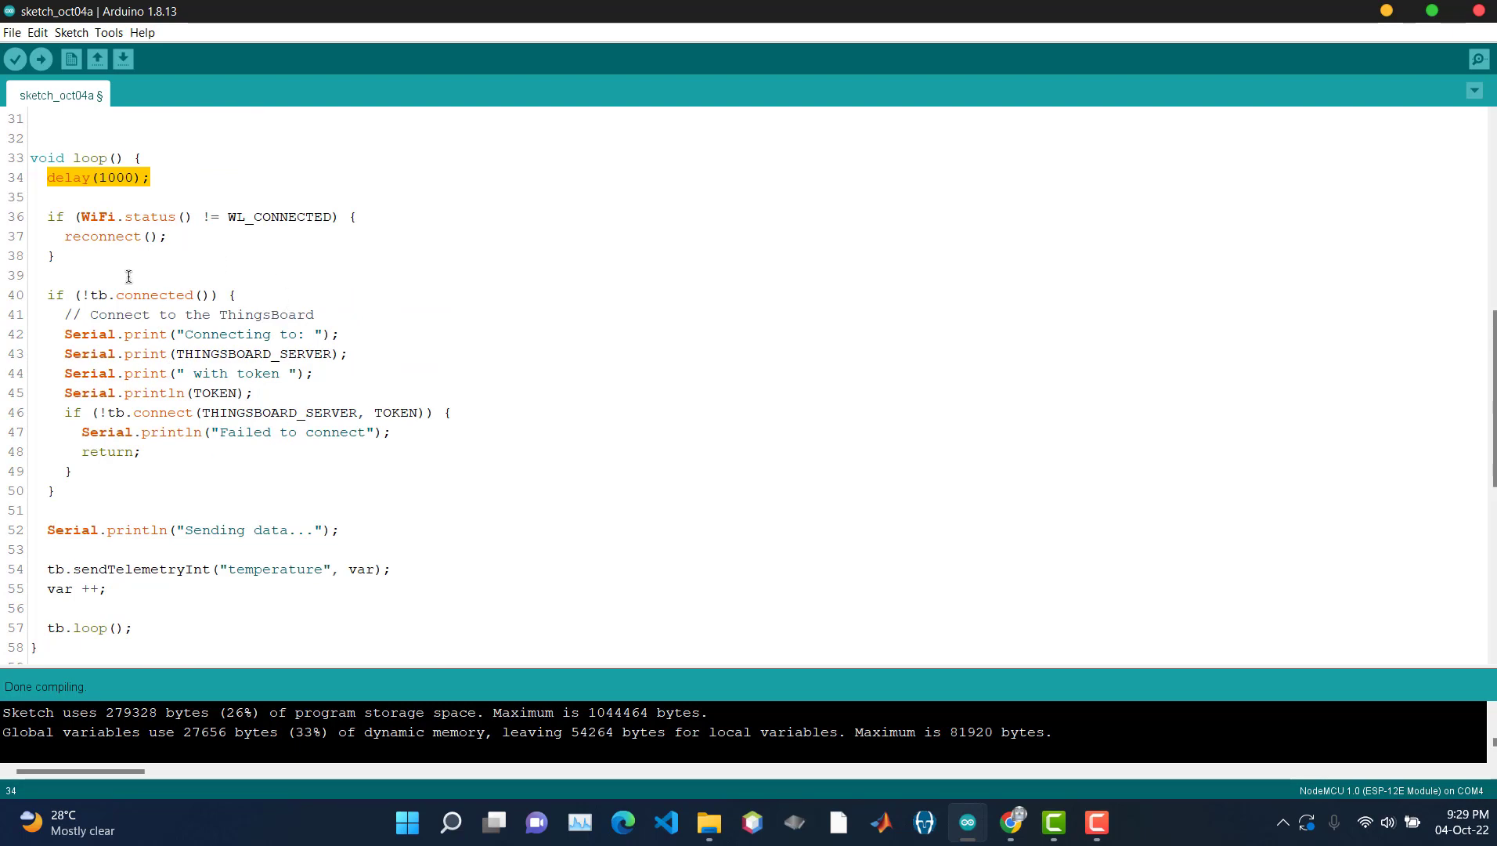
scroll(235, 462, down, 3)
scroll(260, 443, up, 4)
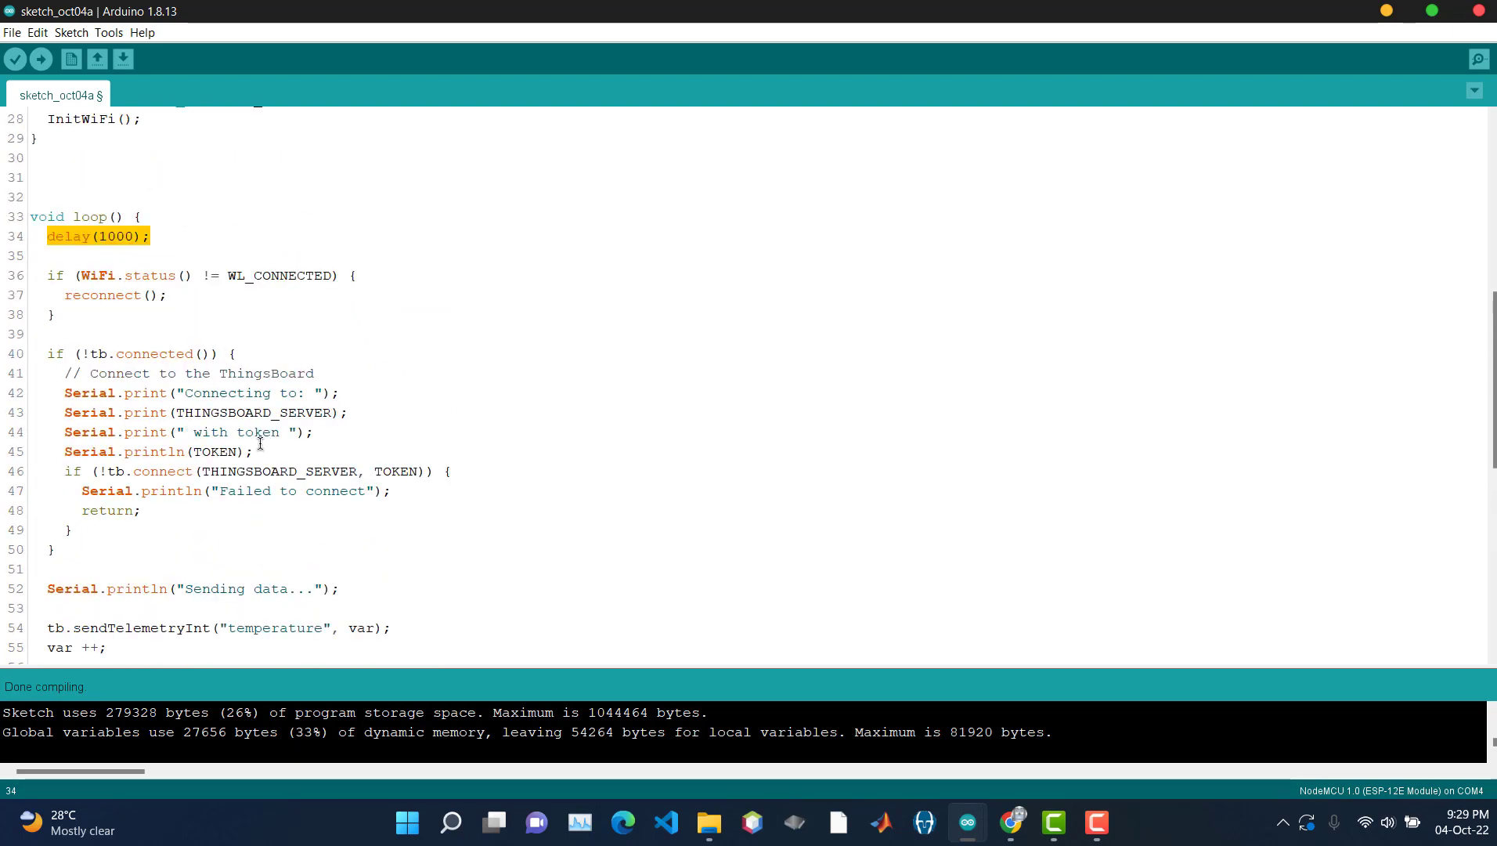
- Check that NodeMCU 1.0 (ESP-12E Module) is the chosen board and set the upload speed to 512000
click(105, 34)
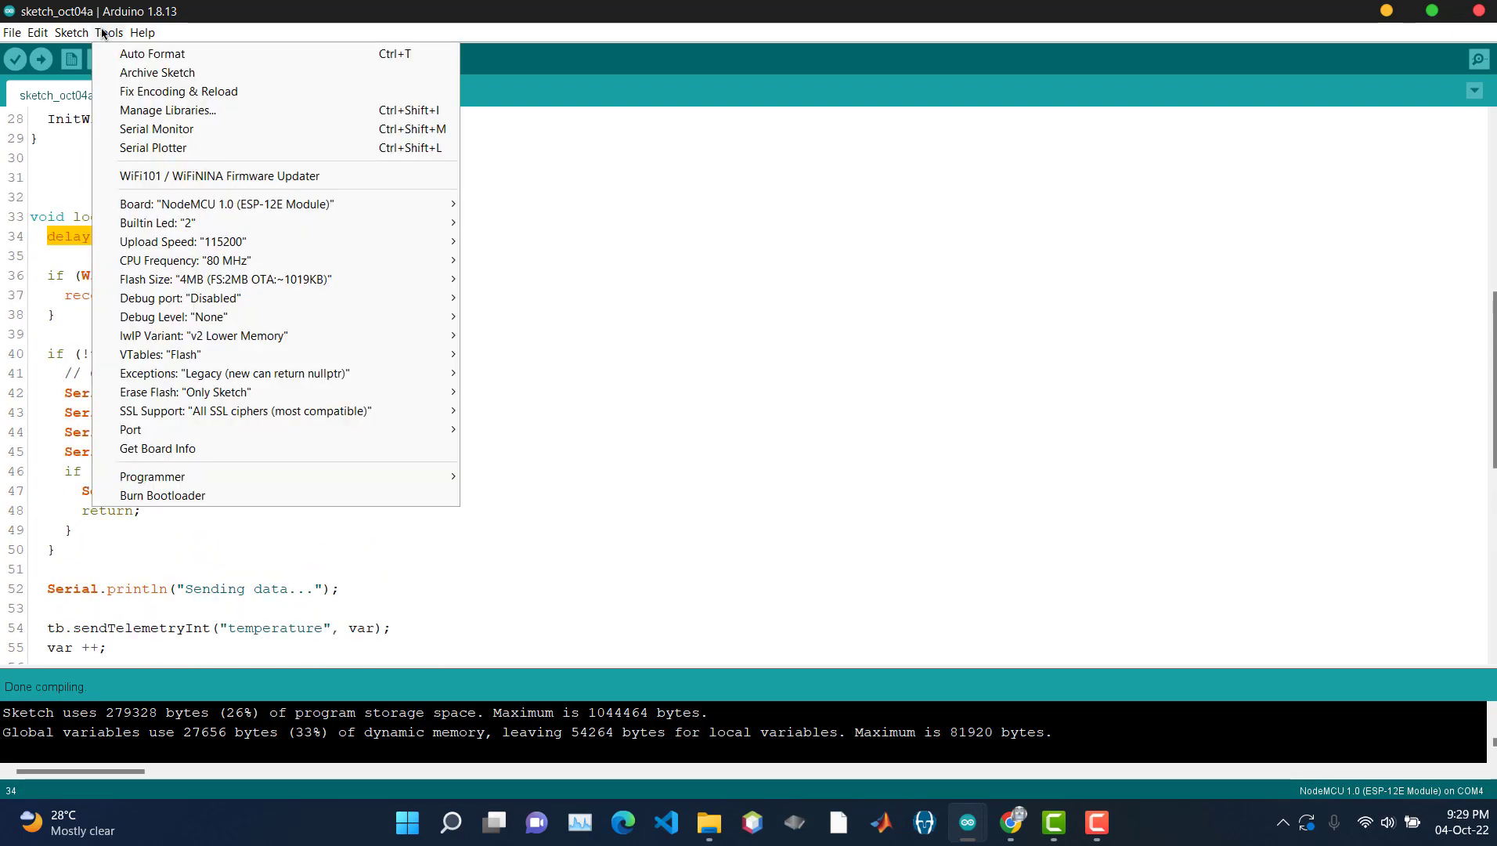
mouse_move(296, 208)
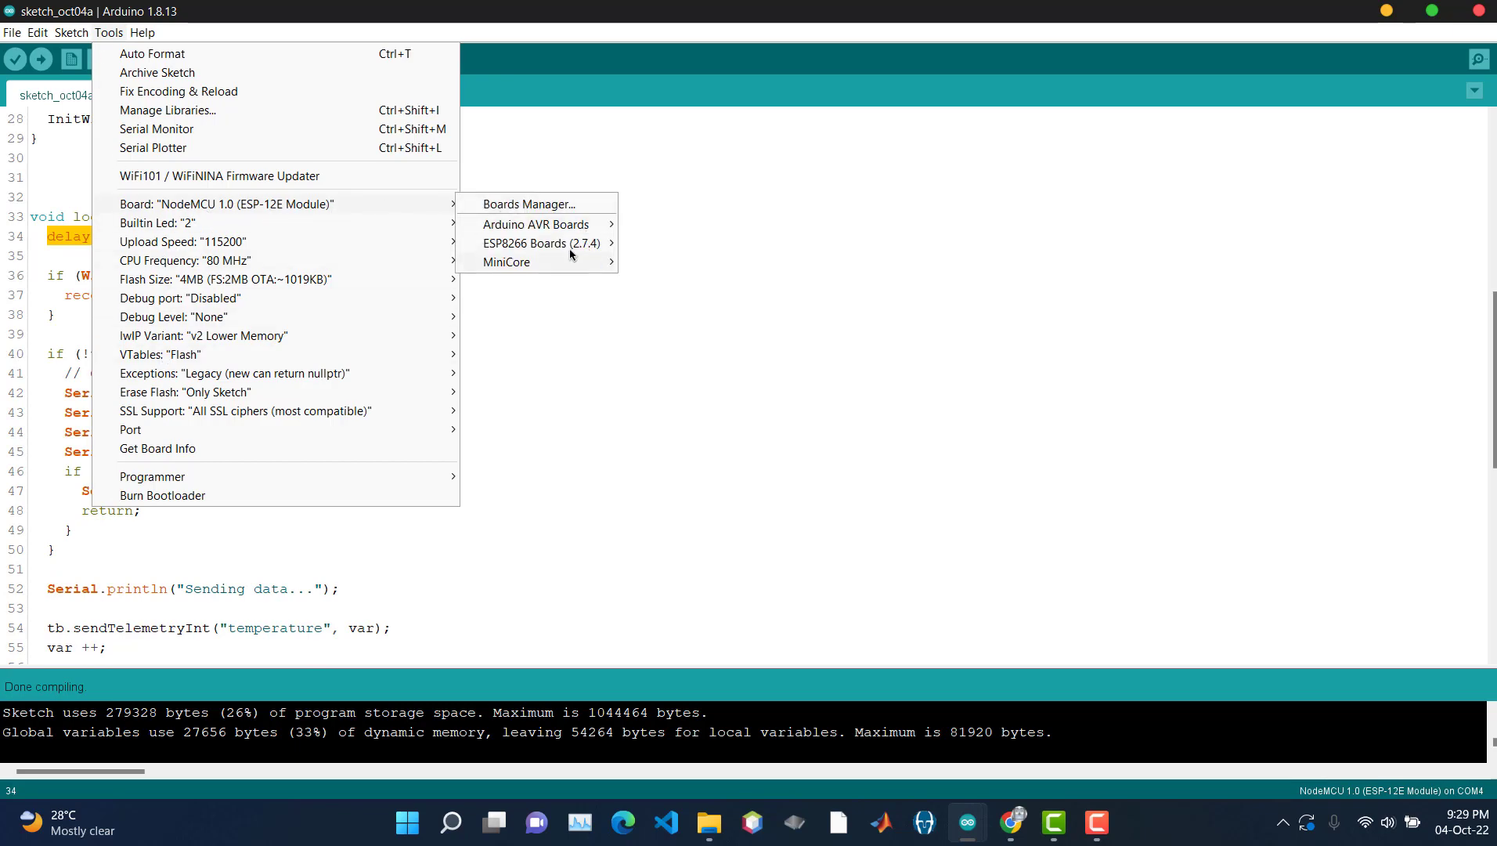
mouse_move(565, 246)
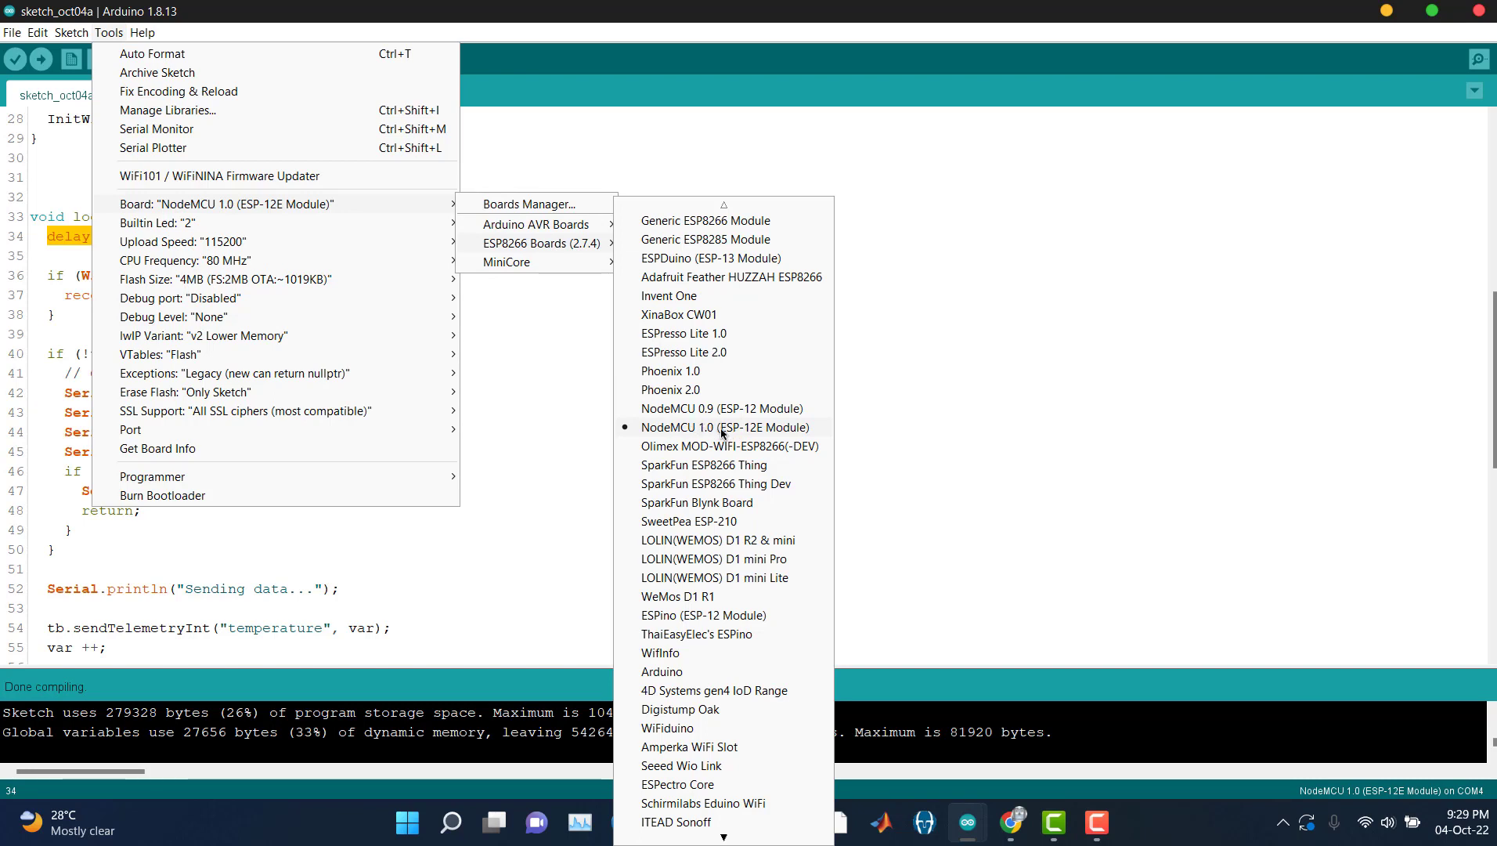
mouse_move(422, 249)
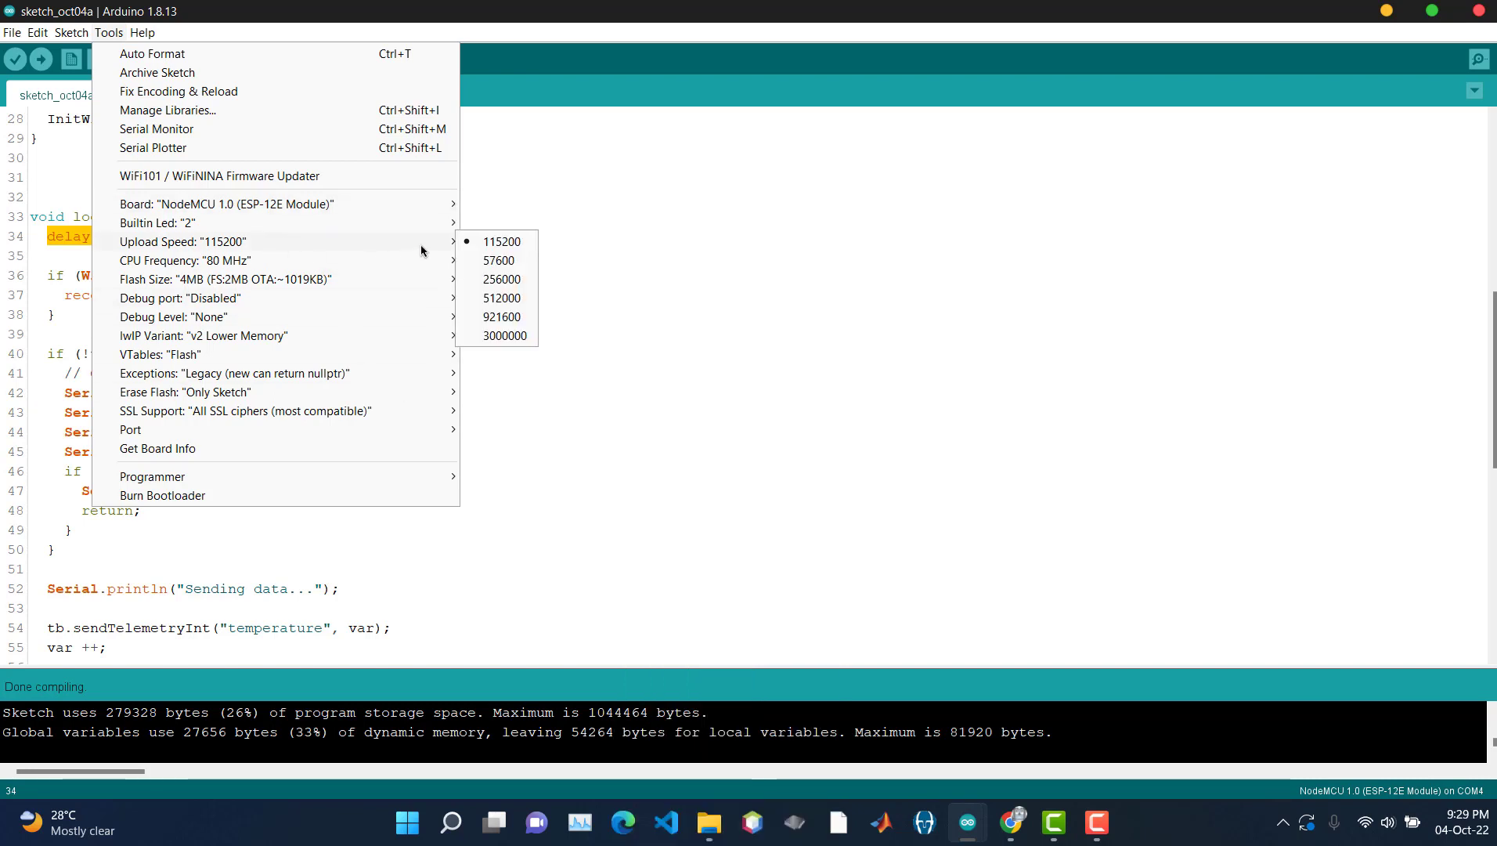
click(502, 298)
- Set the board's serial port to COM4
click(109, 32)
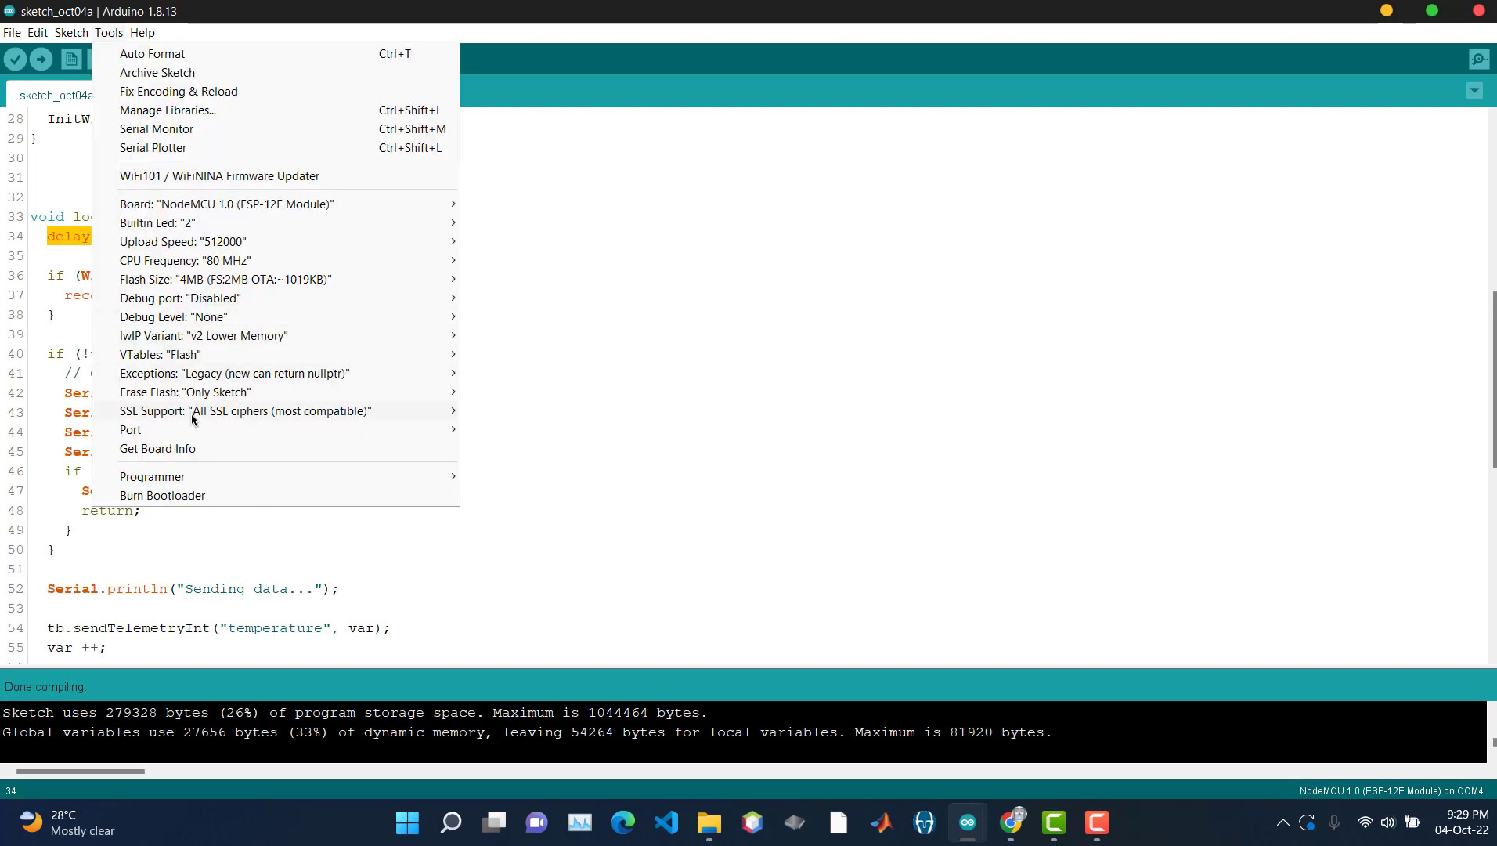
mouse_move(454, 433)
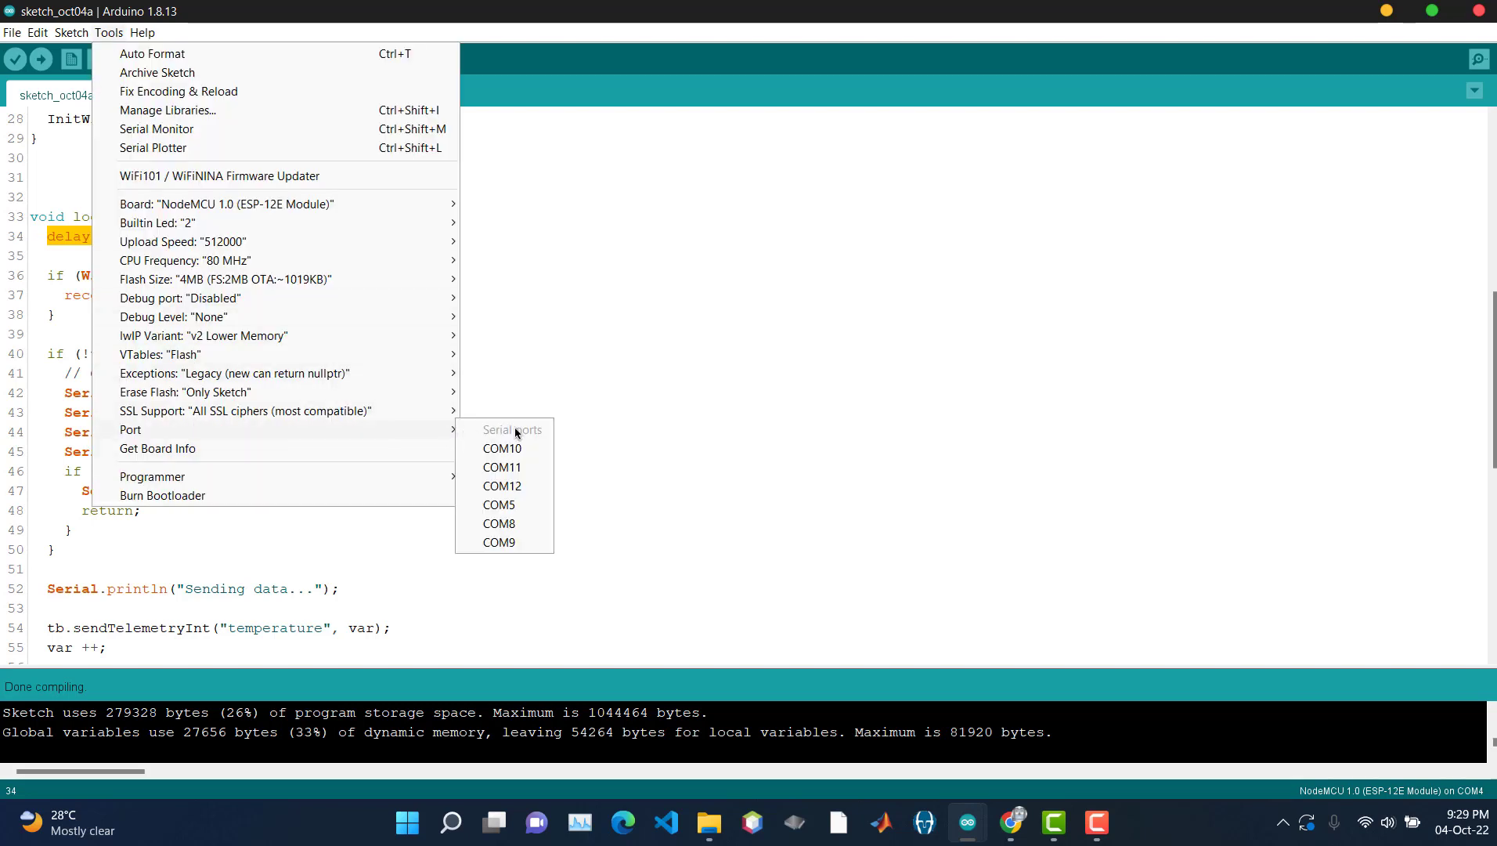
click(522, 502)
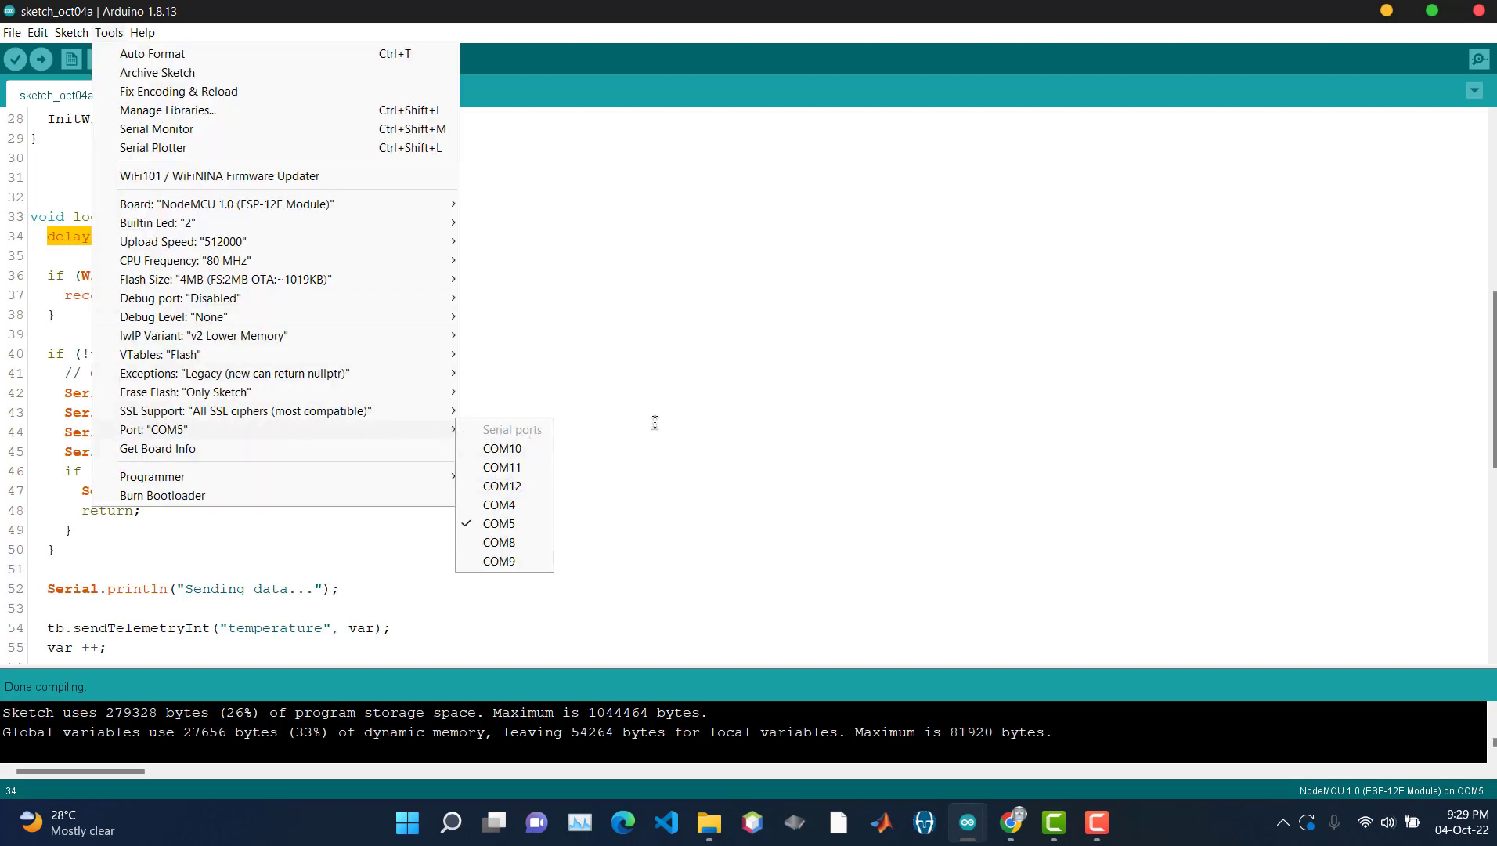
click(505, 505)
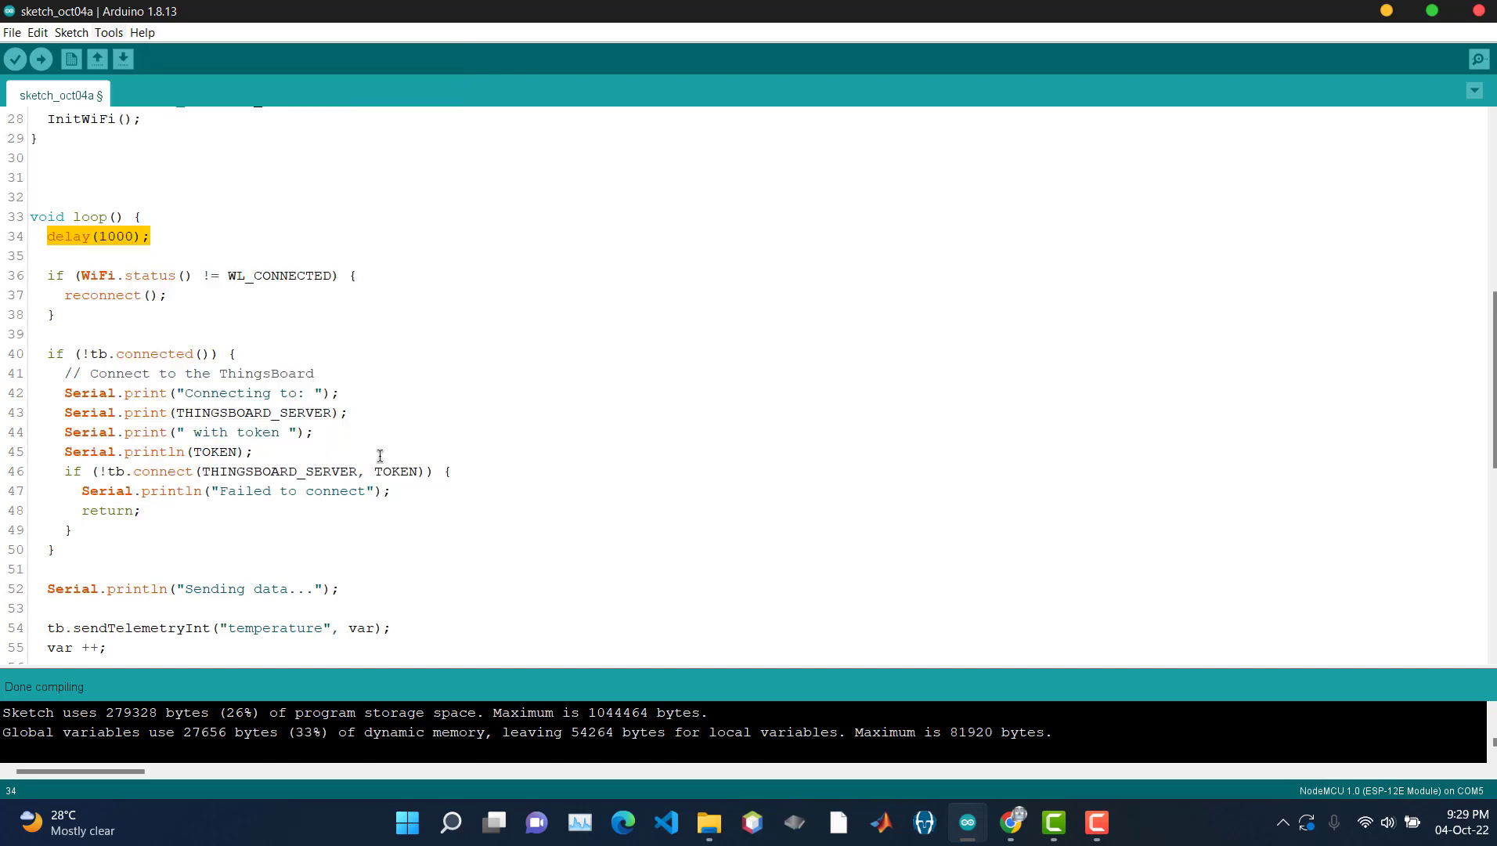
- Upload the sketch to the NodeMCU board, enlarge the output console, and check the final upload log lines
click(39, 60)
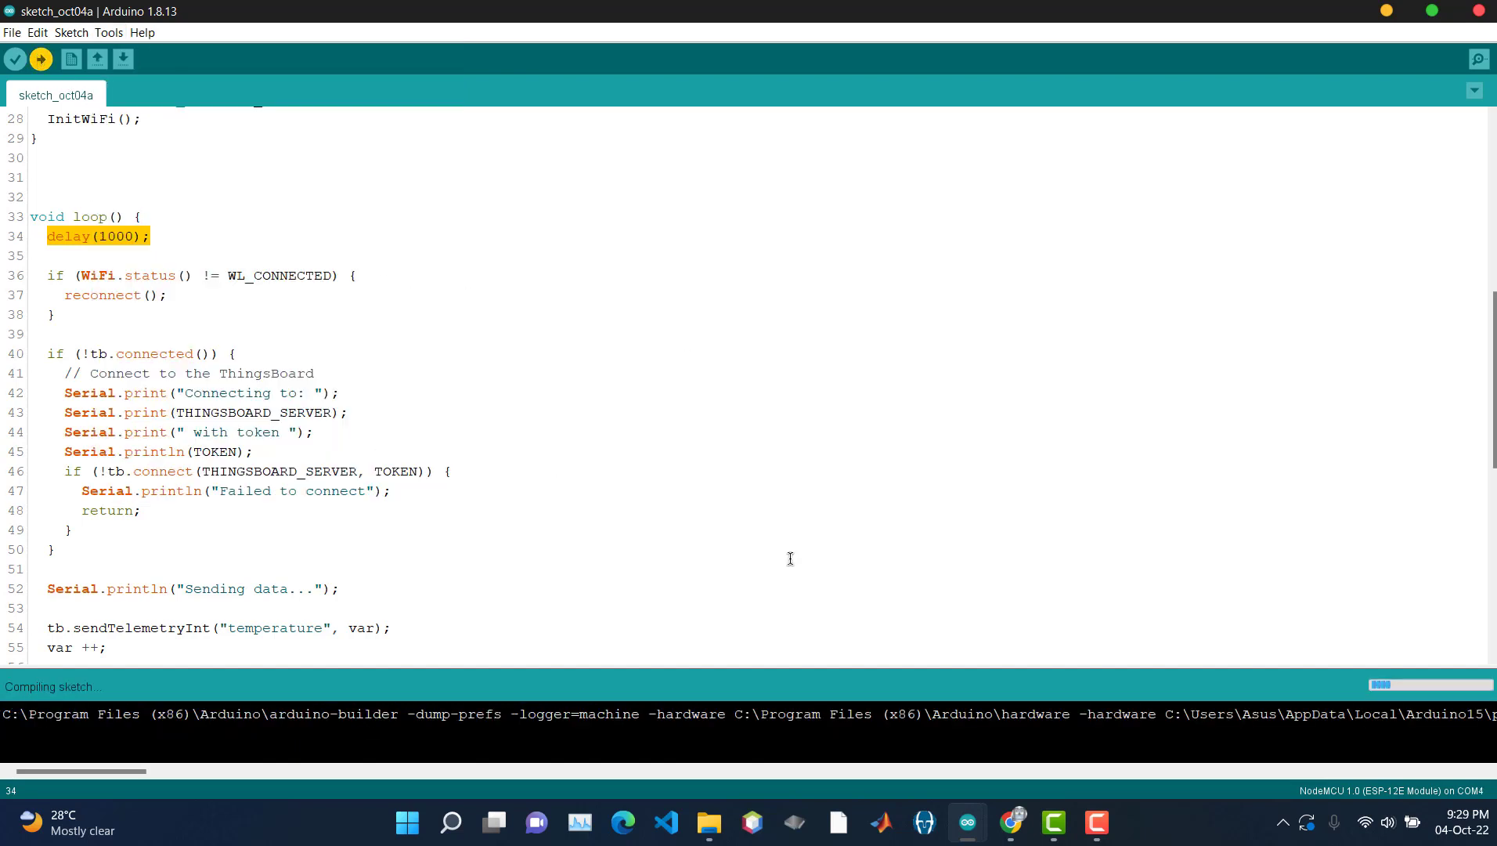
drag(720, 667, 763, 560)
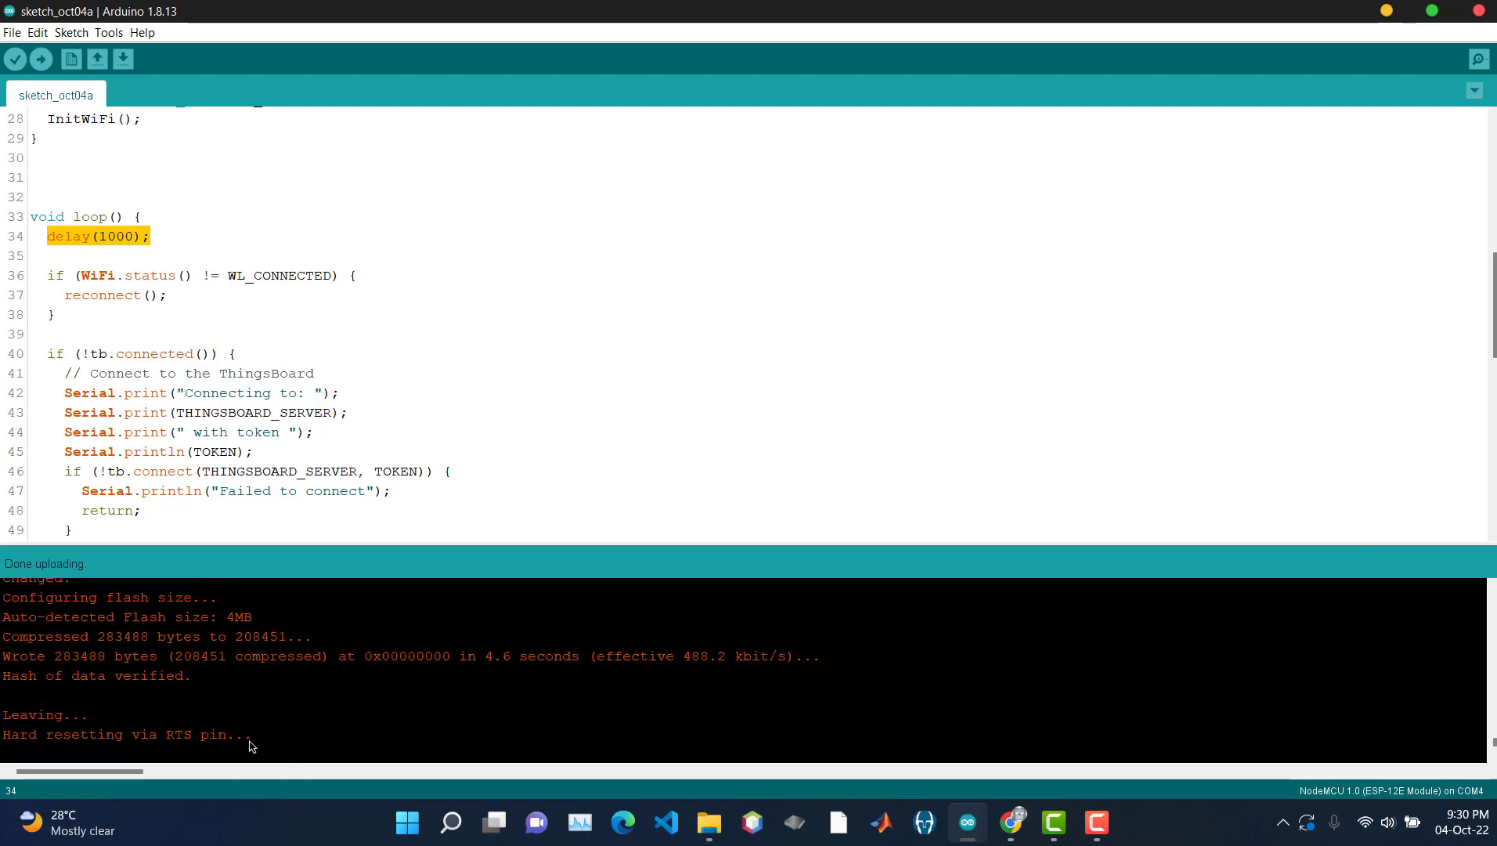
drag(250, 745, 6, 661)
click(547, 673)
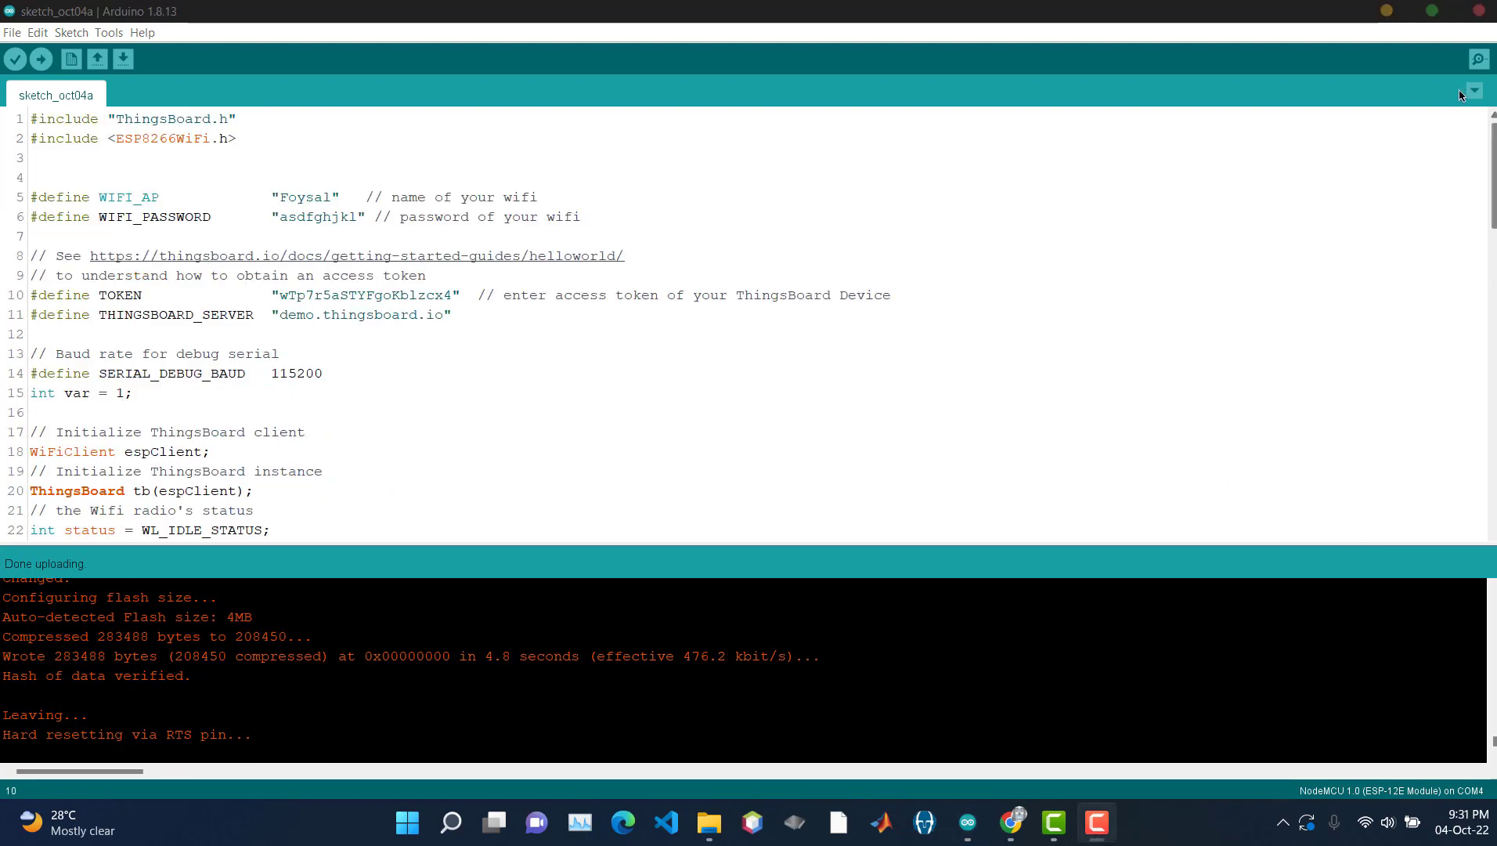
- Open the Serial Monitor, move its window over the code, and check the messages sent by the board
click(1469, 63)
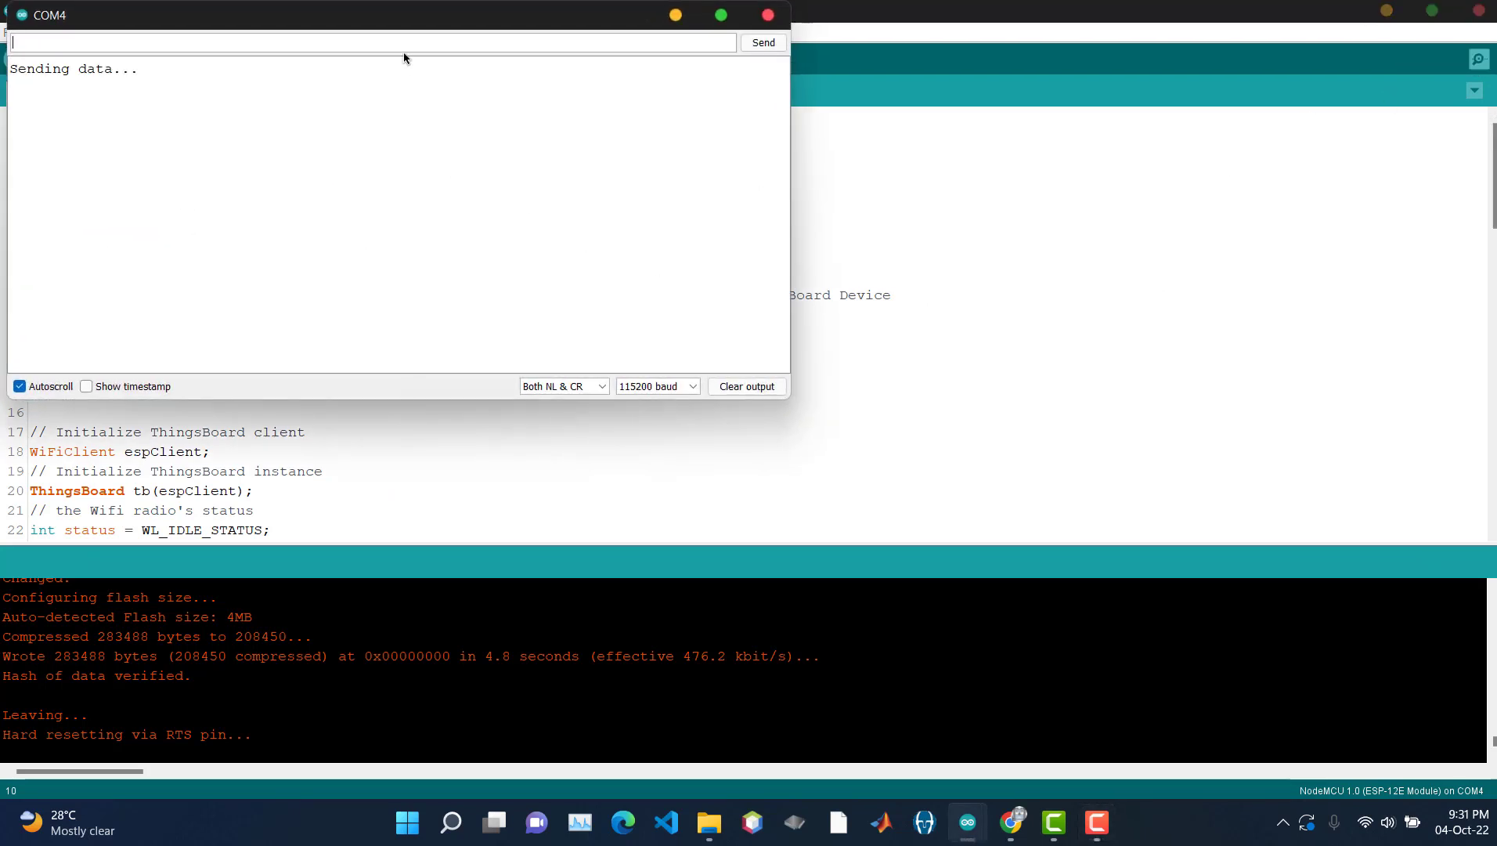
drag(369, 26, 591, 147)
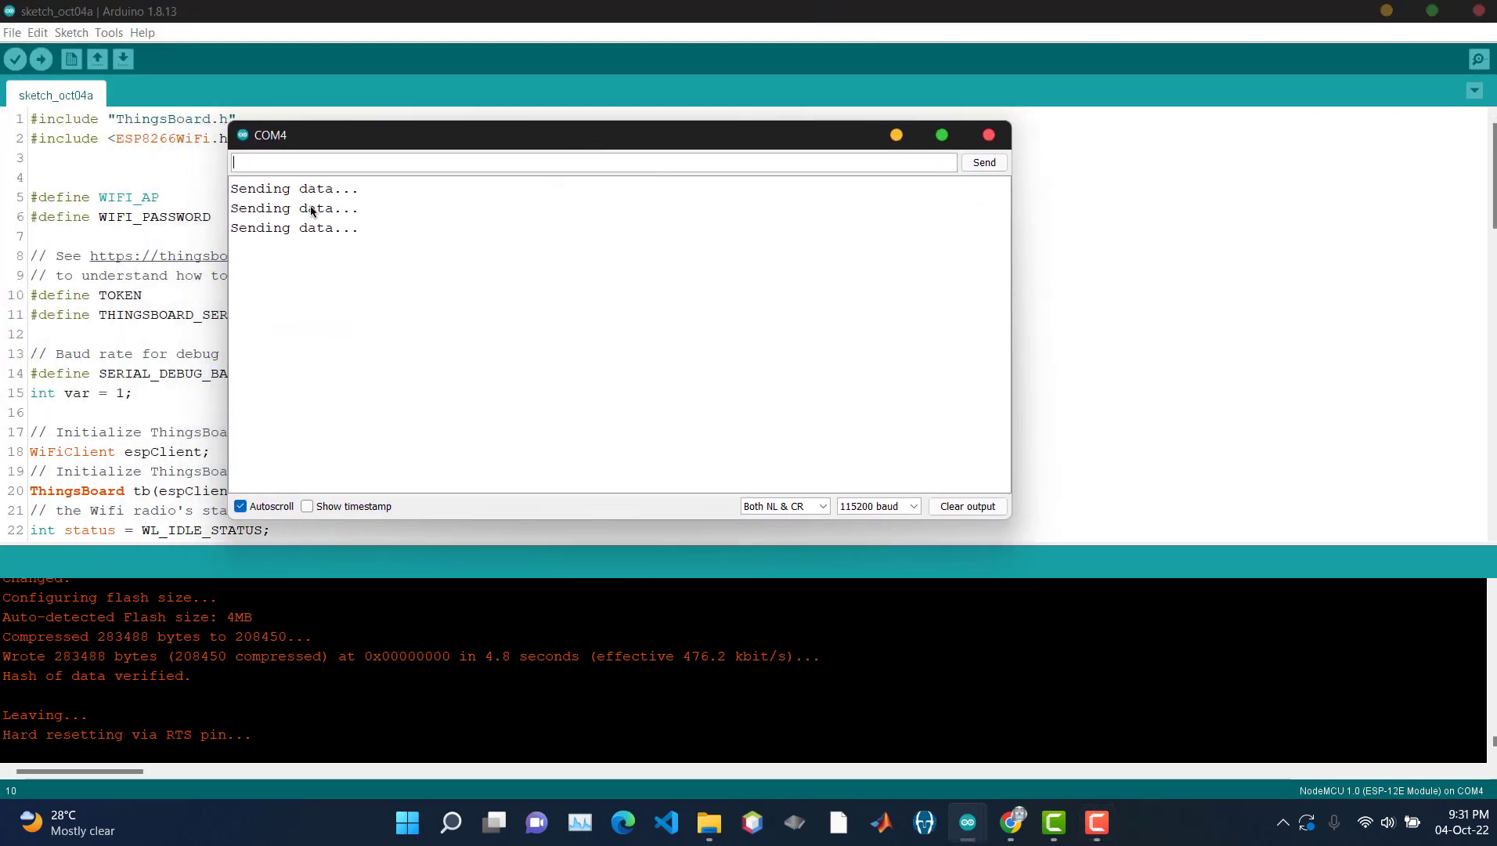
drag(361, 230, 285, 269)
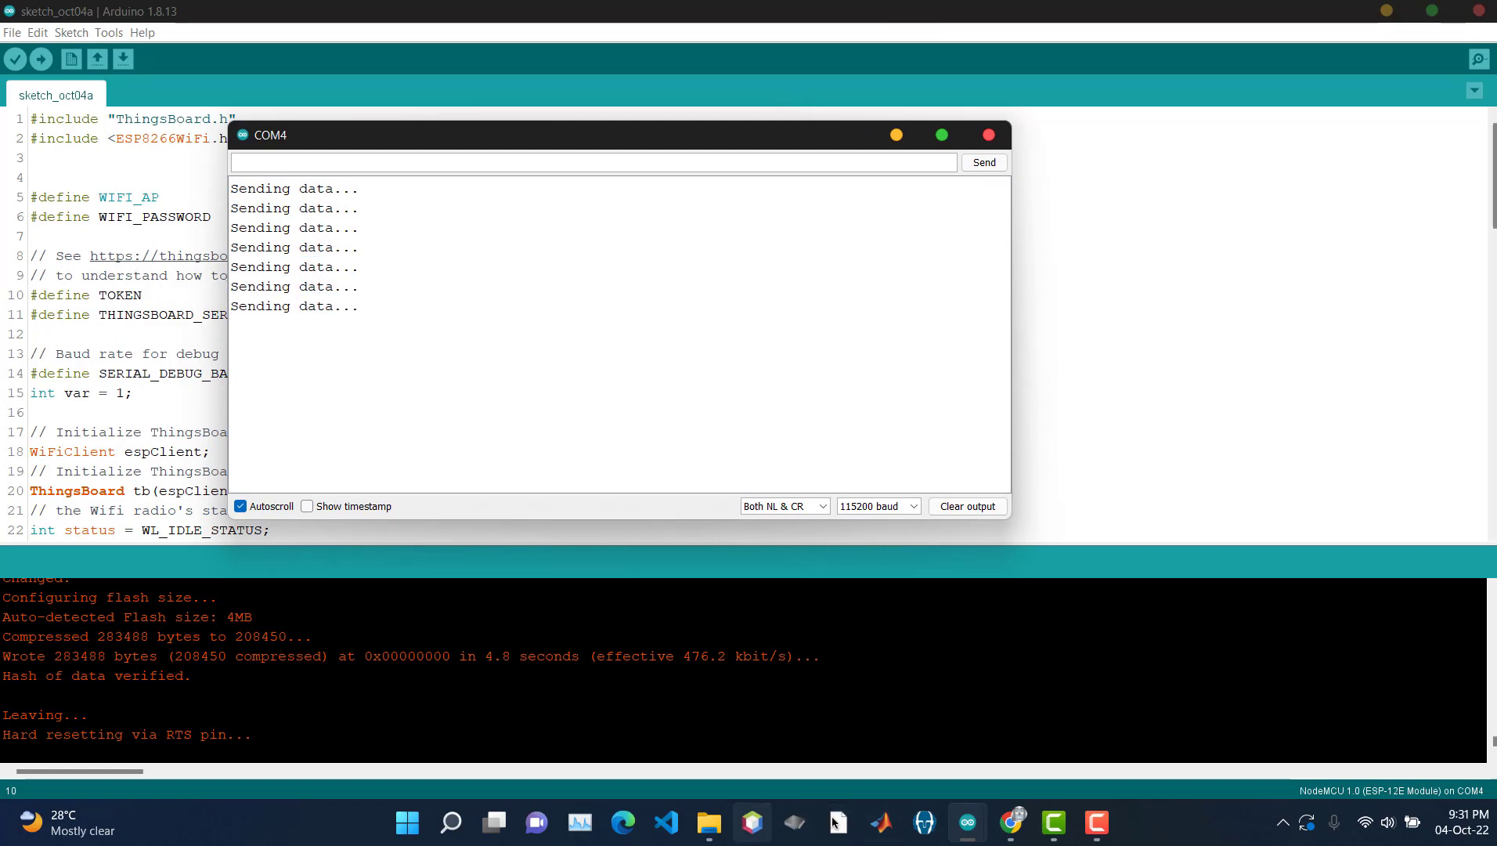
- Switch to ThingsBoard in the browser, open the NodeMCU device's latest telemetry, and examine the temperature entry
click(1011, 827)
click(893, 337)
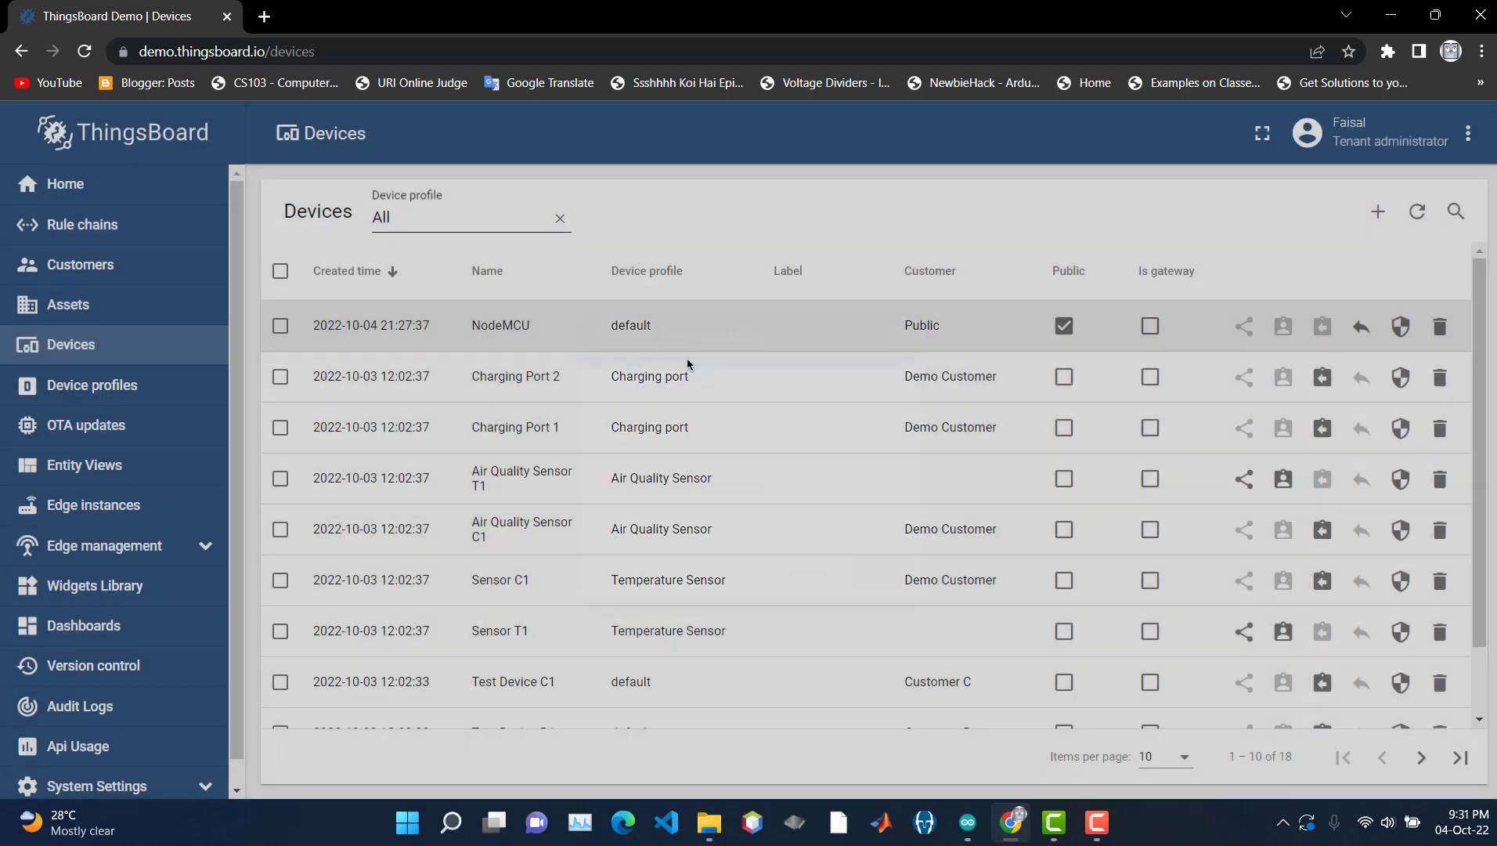
click(725, 320)
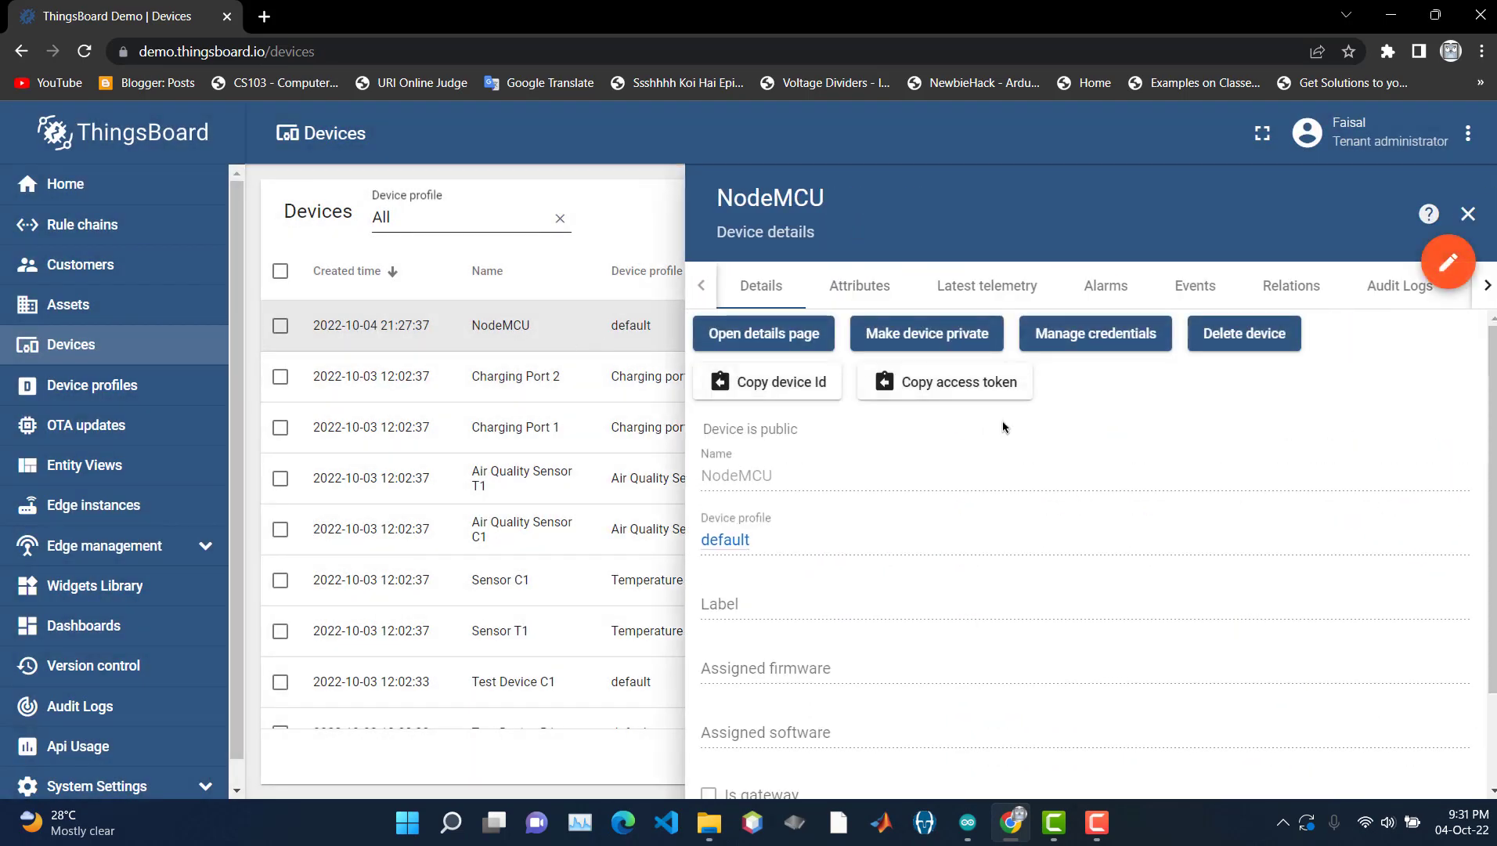
click(976, 287)
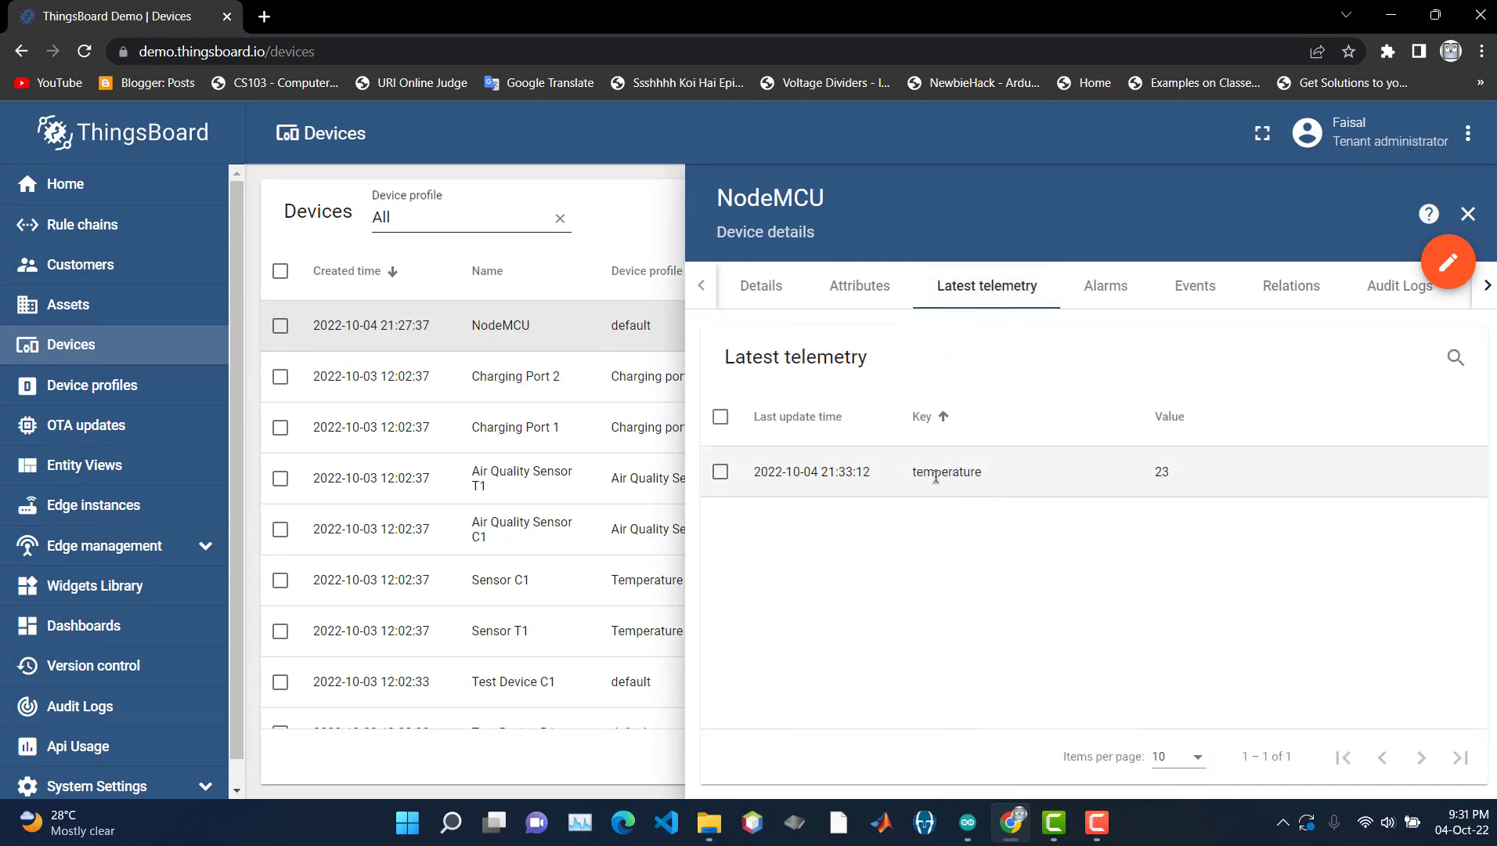
drag(910, 474, 996, 472)
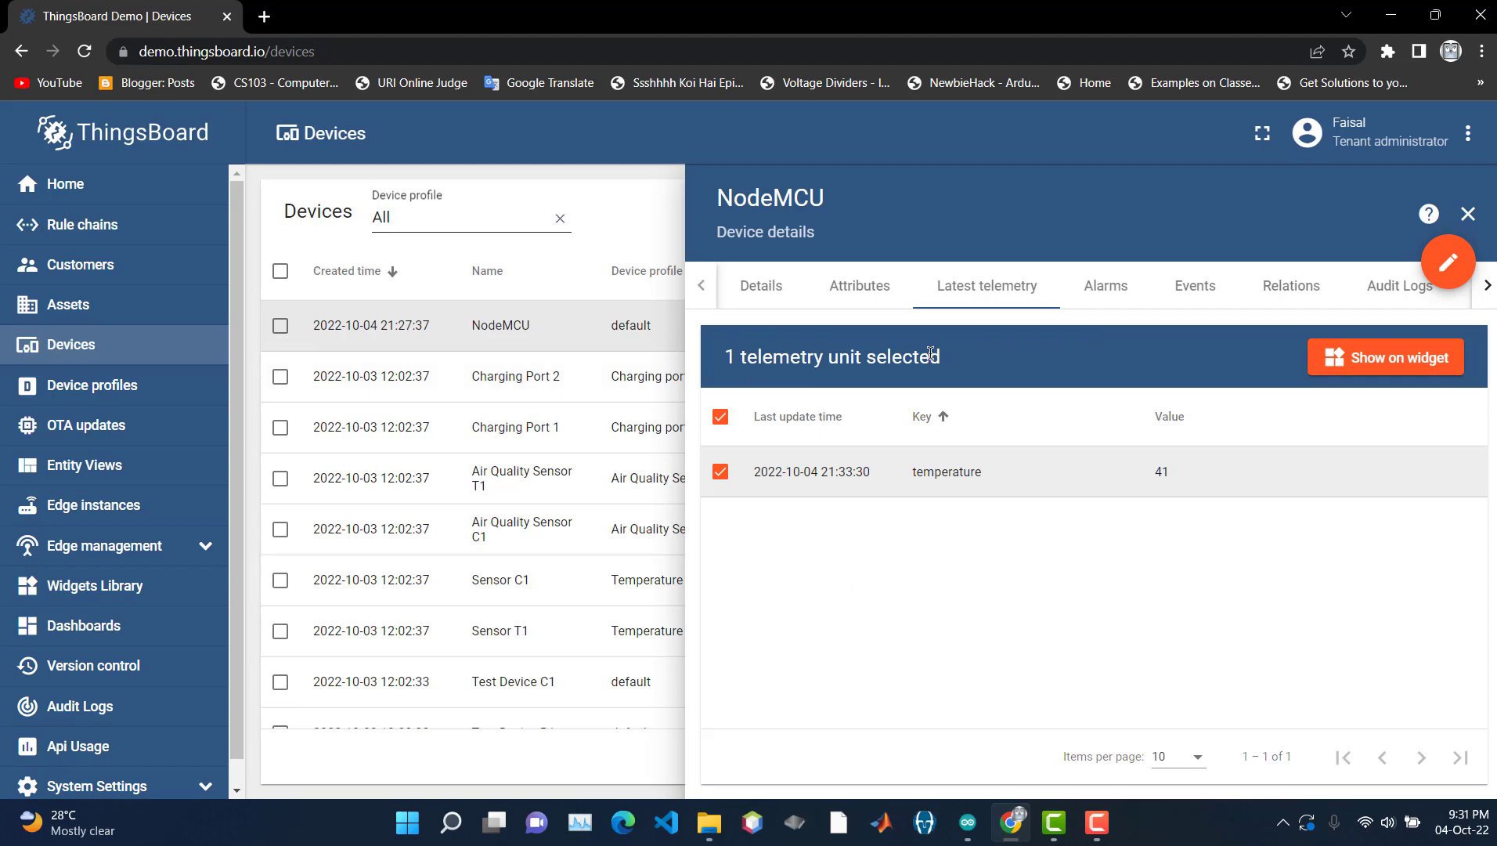
- Create a new dashboard titled "Db" in the Dashboards list
click(128, 627)
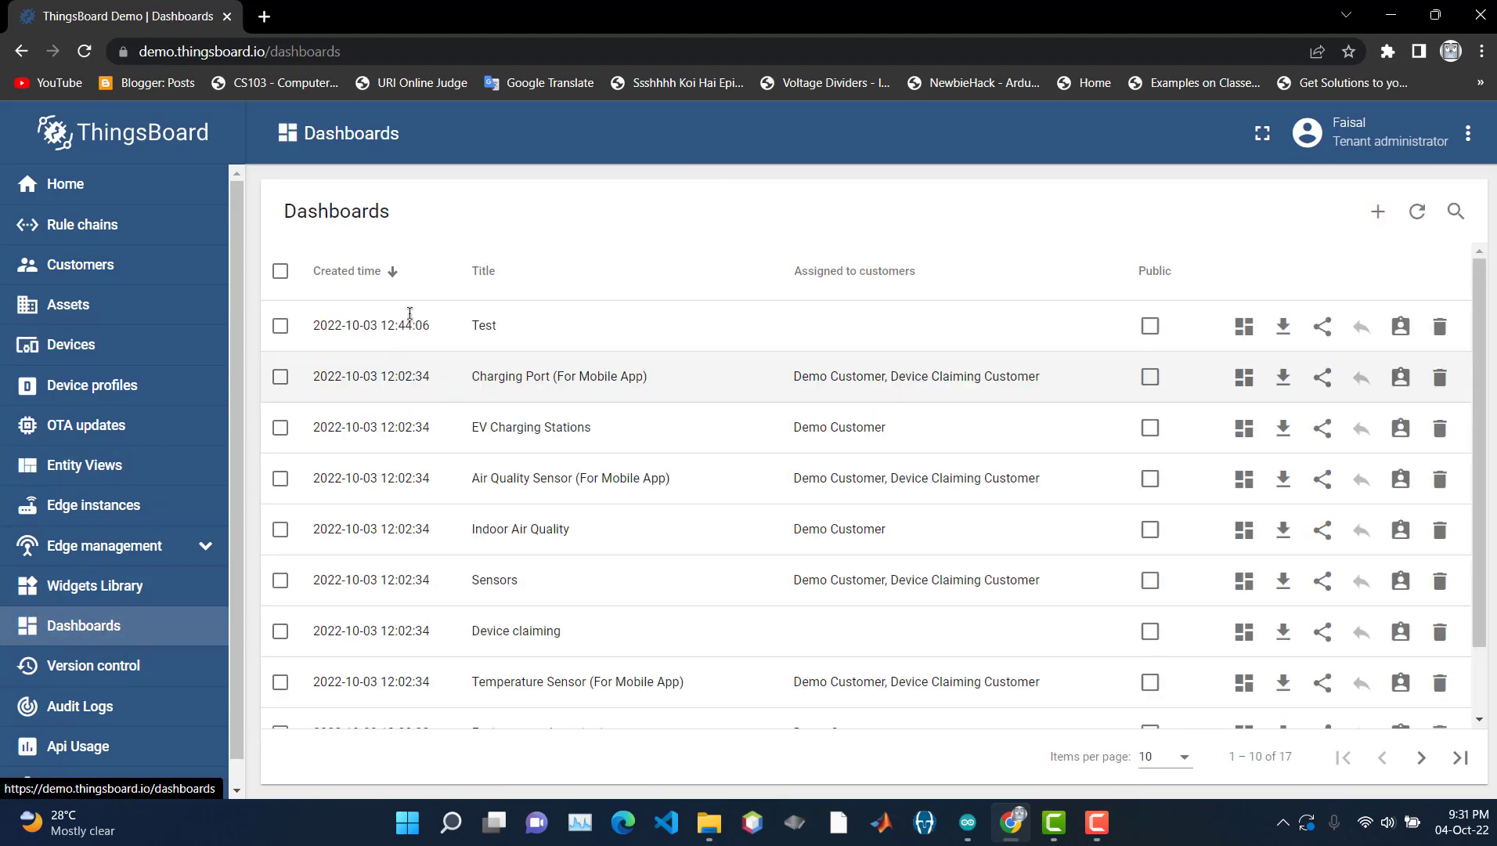
click(1378, 212)
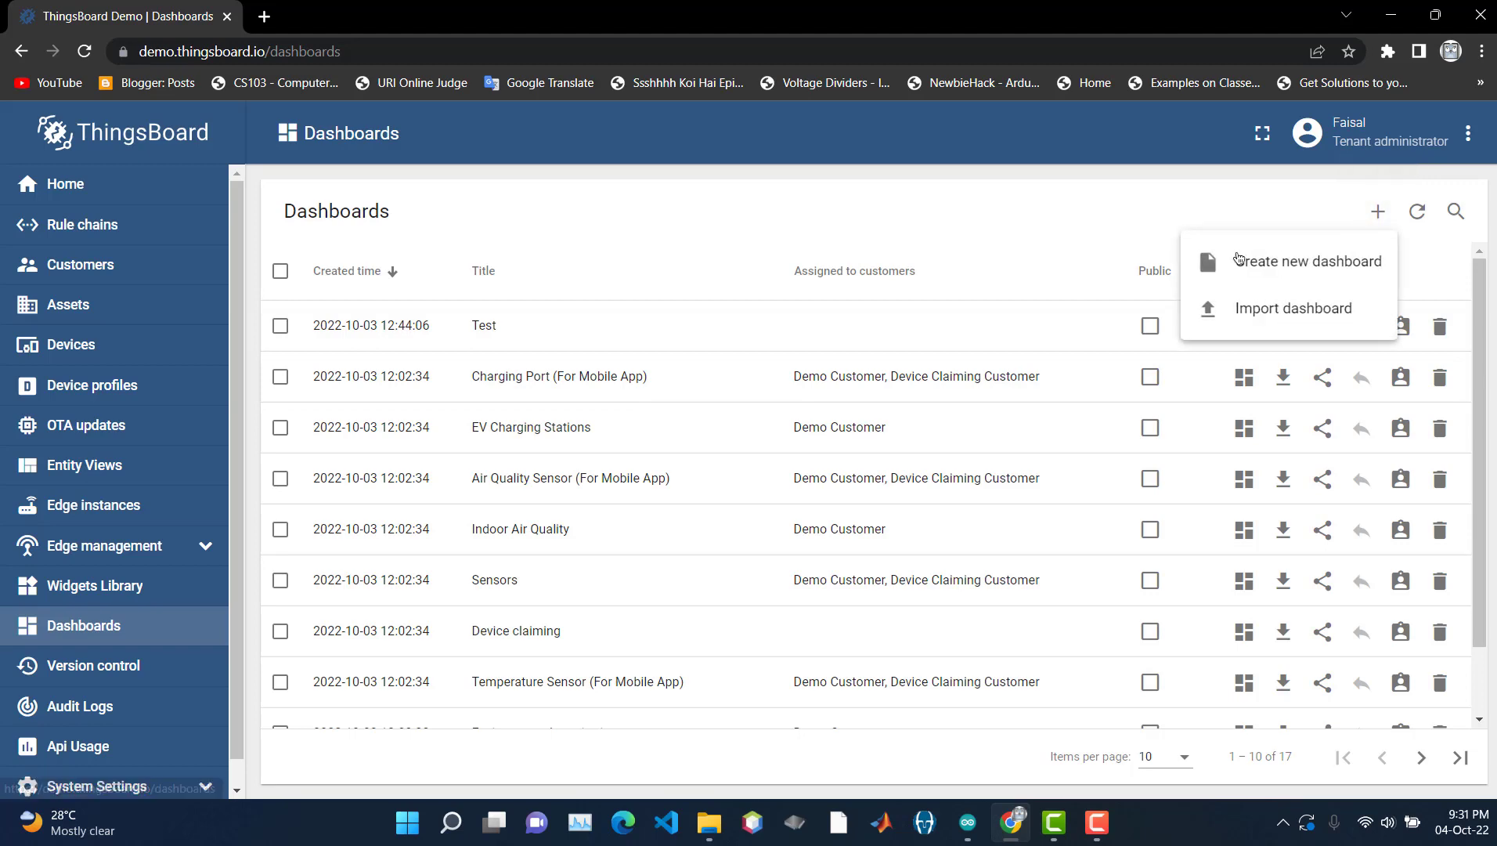
click(1322, 265)
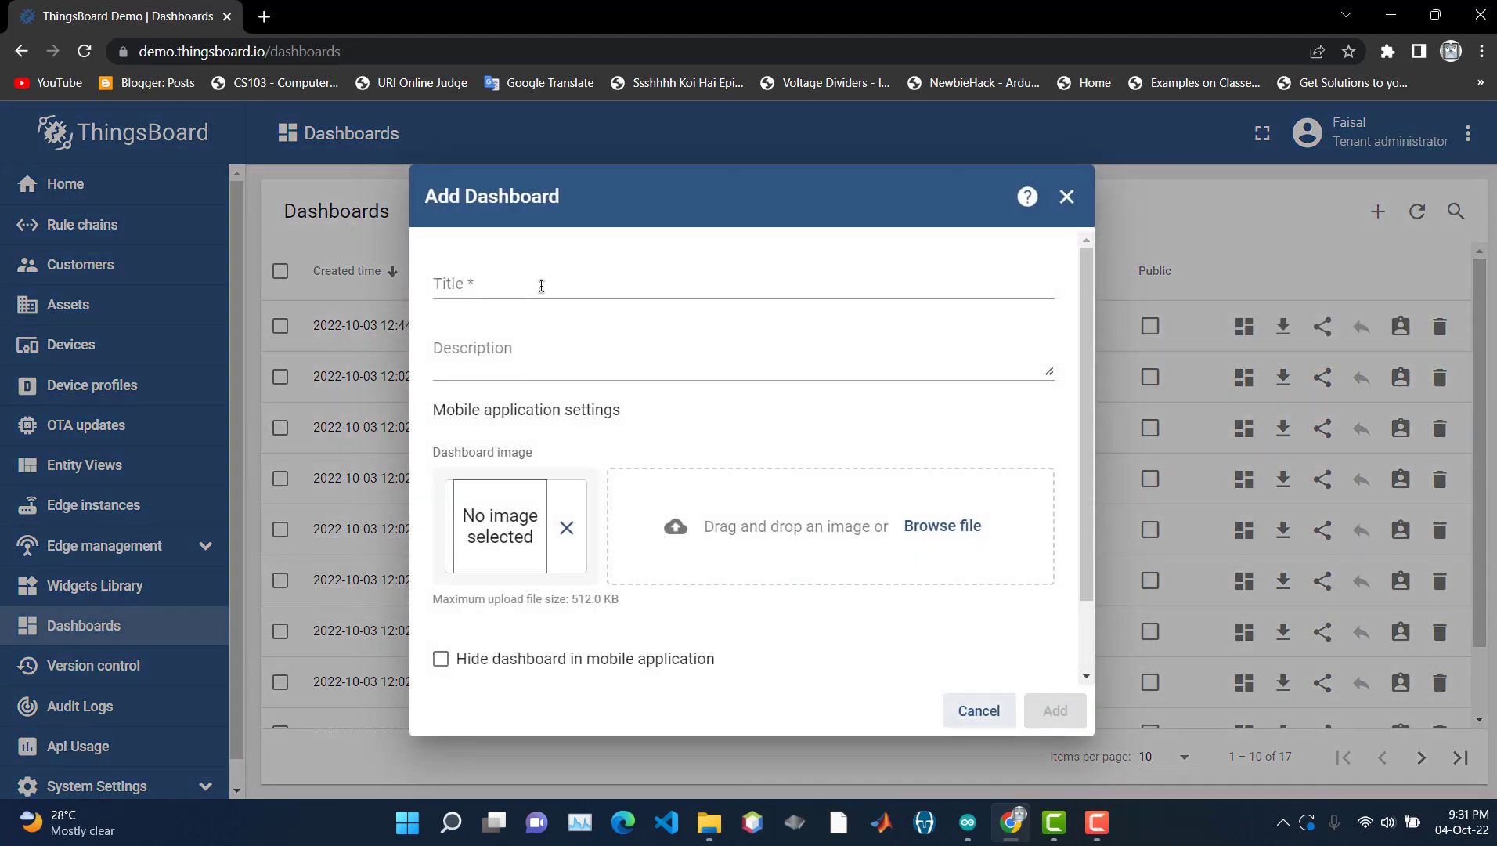
click(541, 285)
text(Db)
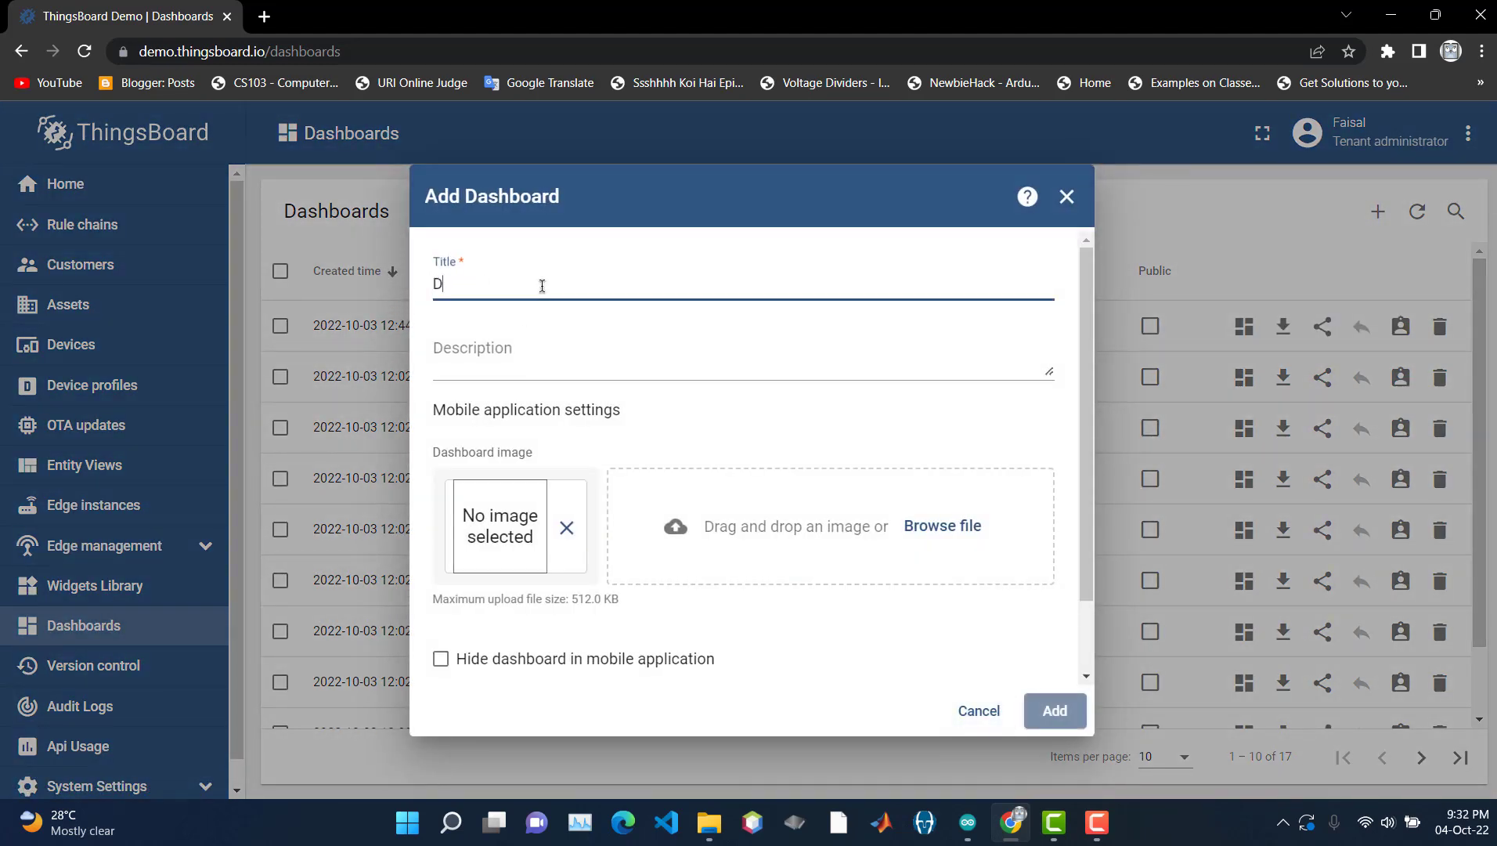
click(1053, 710)
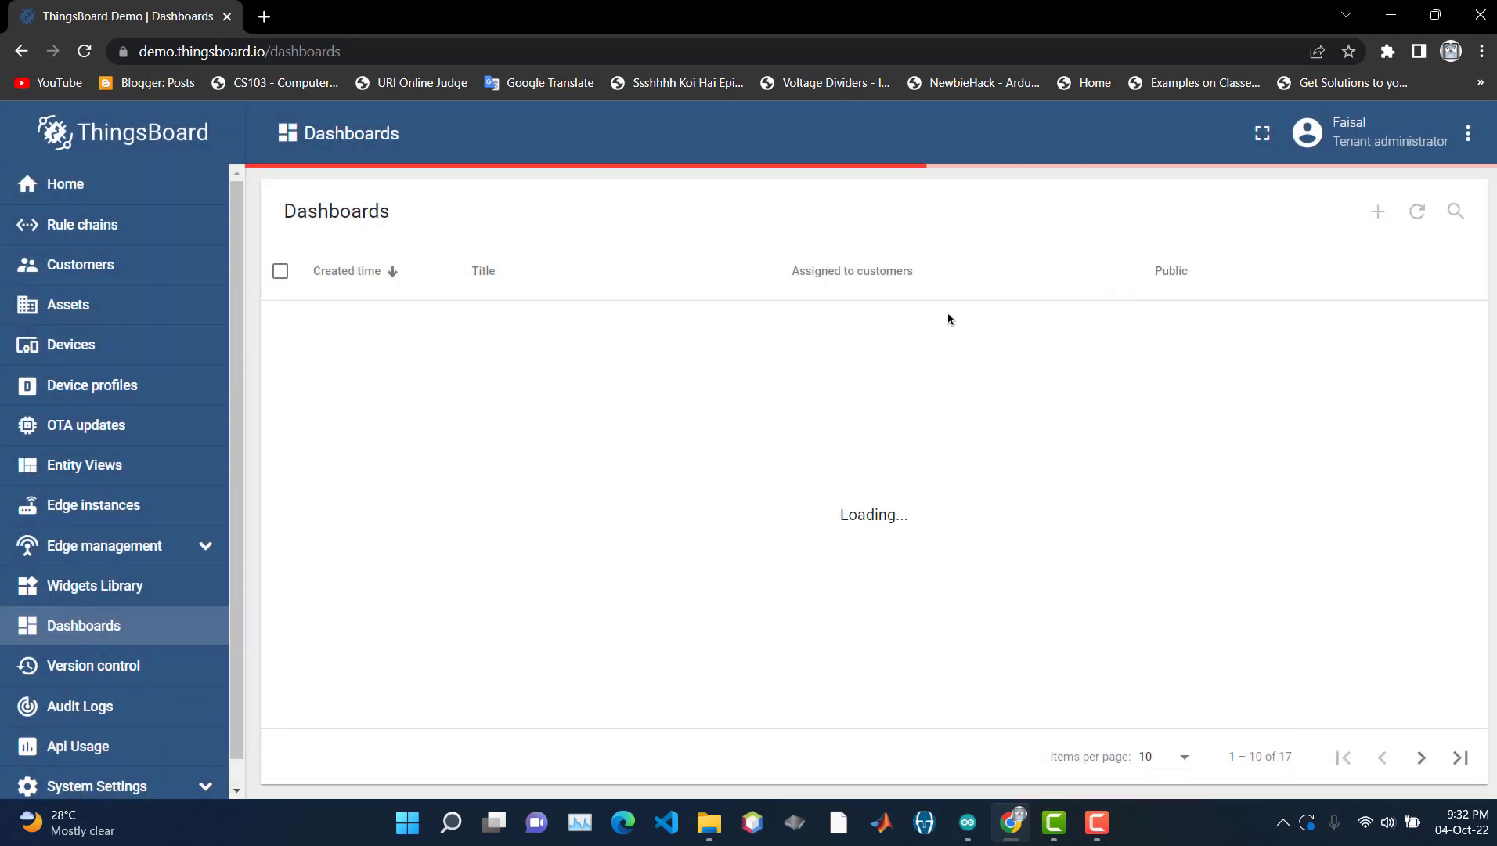
- Open the Db dashboard and switch it to edit mode
click(701, 342)
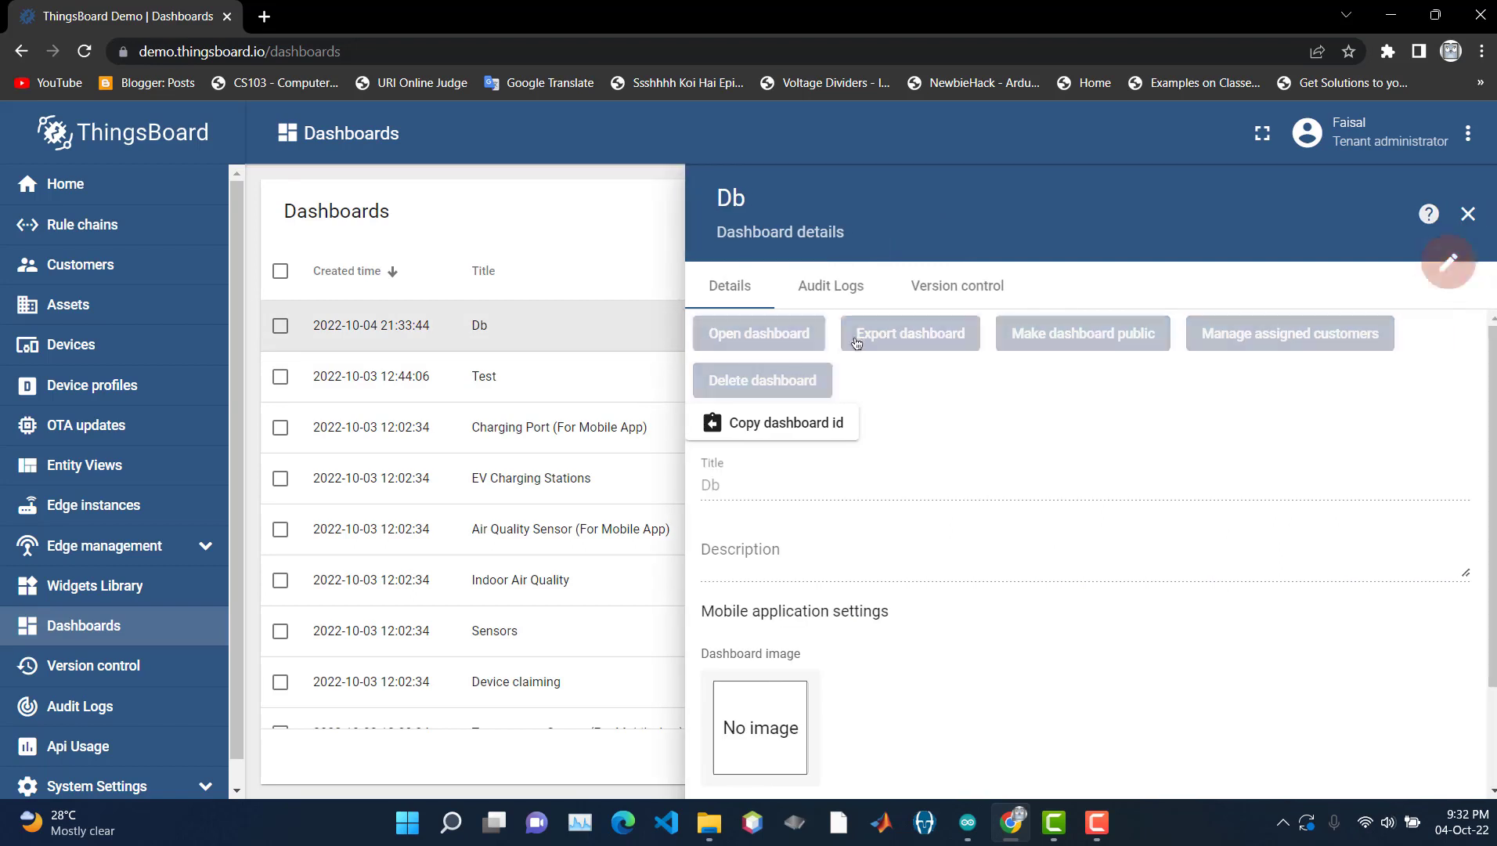
click(771, 335)
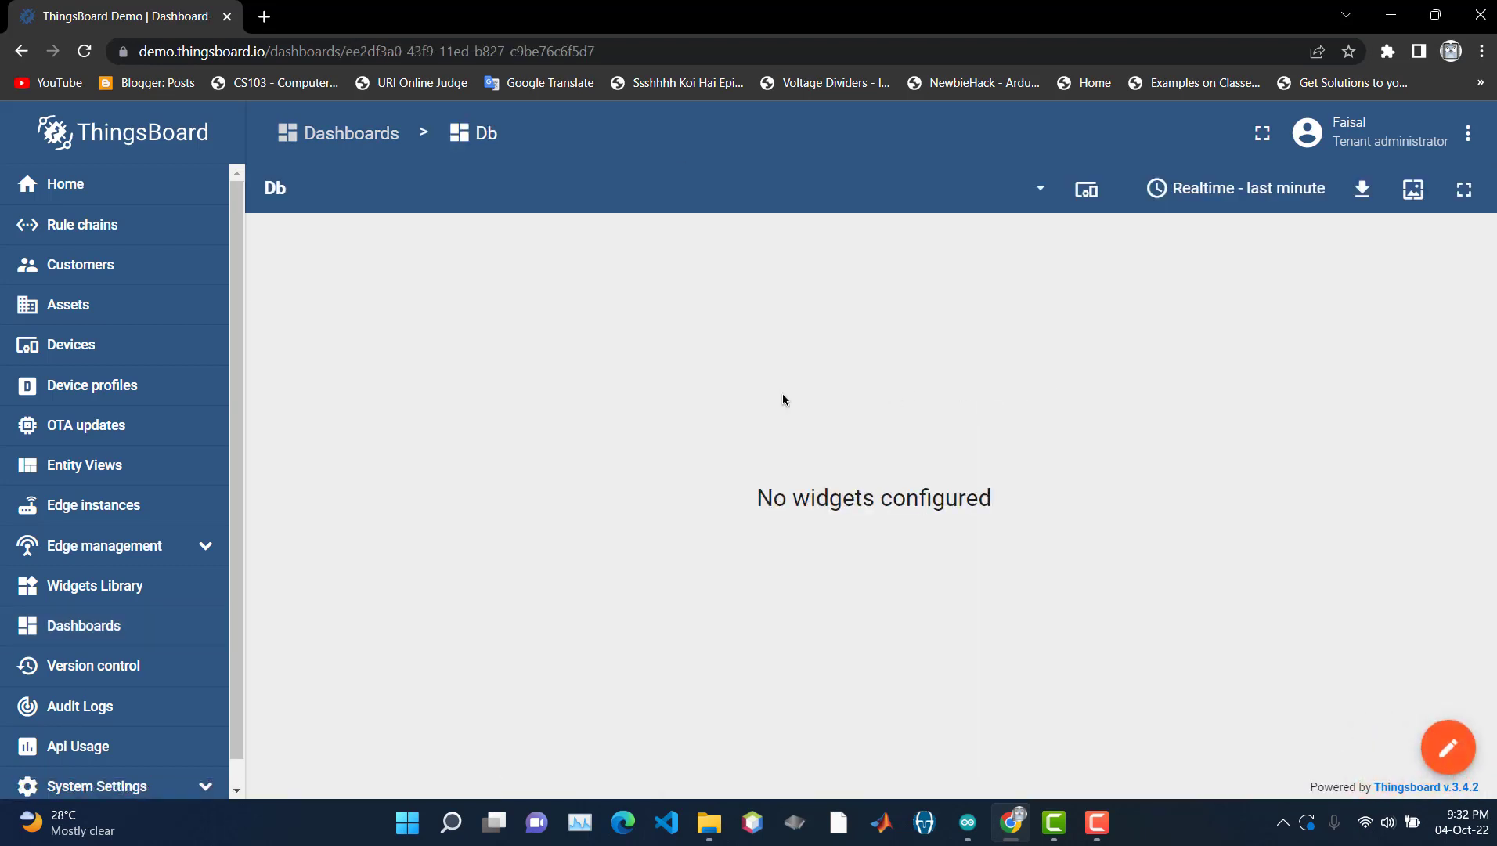
click(1449, 746)
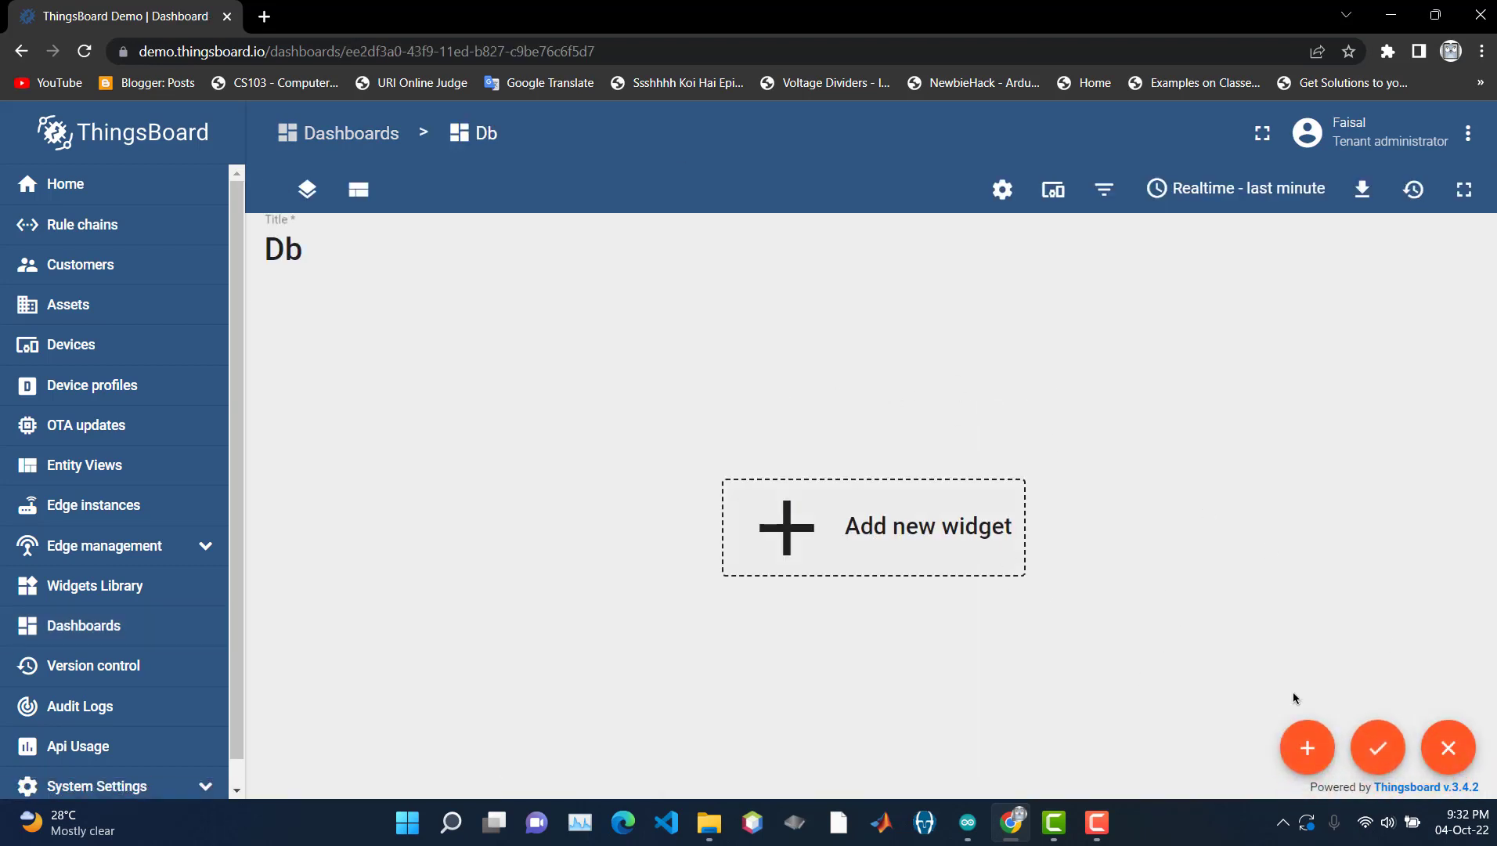
- Start adding a new widget, search the bundles for "card", and choose Simple card from the Cards bundle
click(1302, 762)
click(1303, 603)
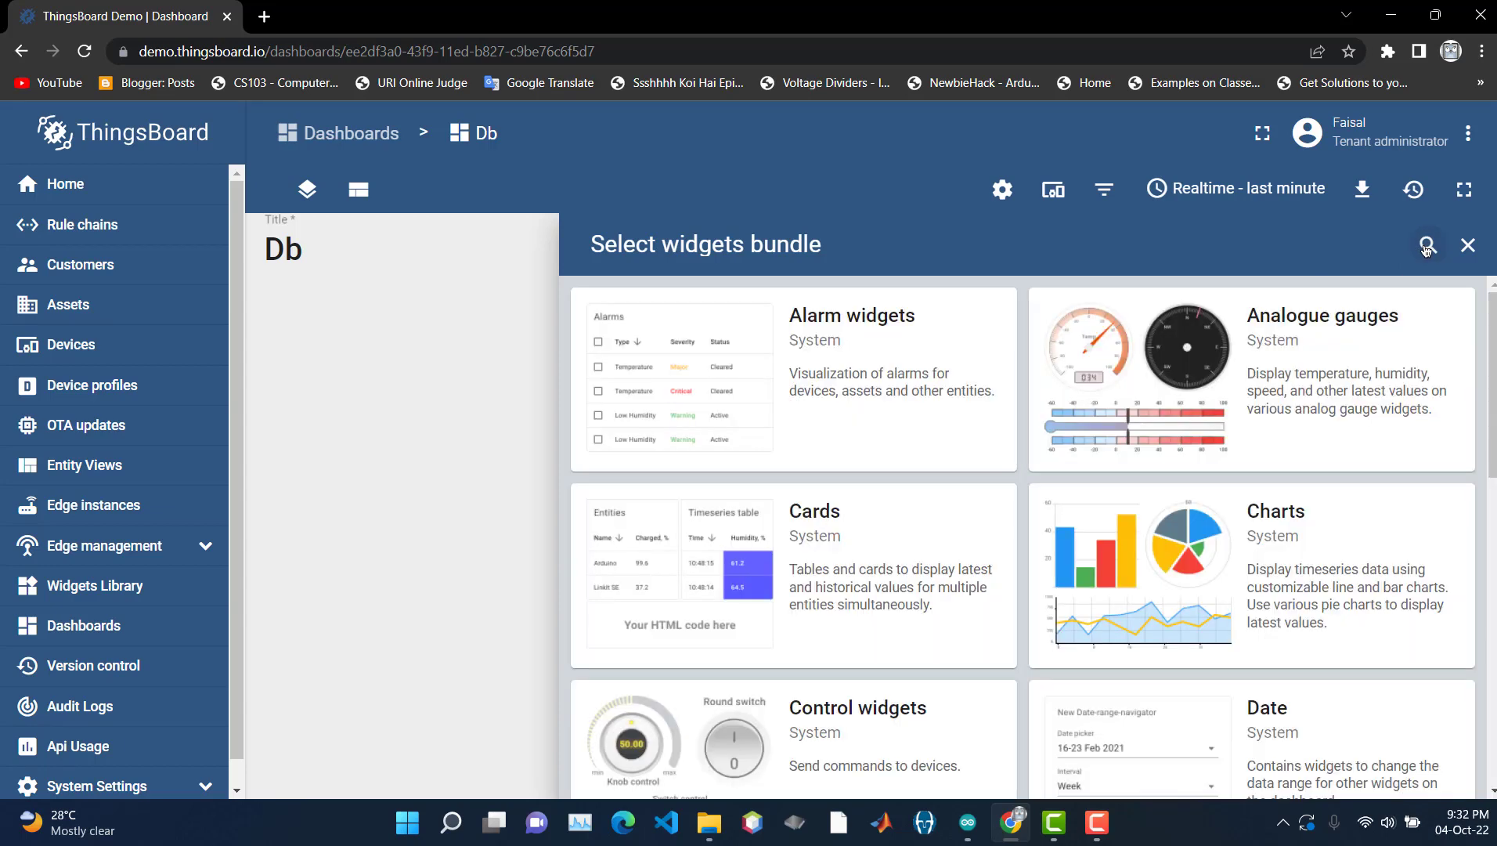
click(1426, 246)
click(1012, 249)
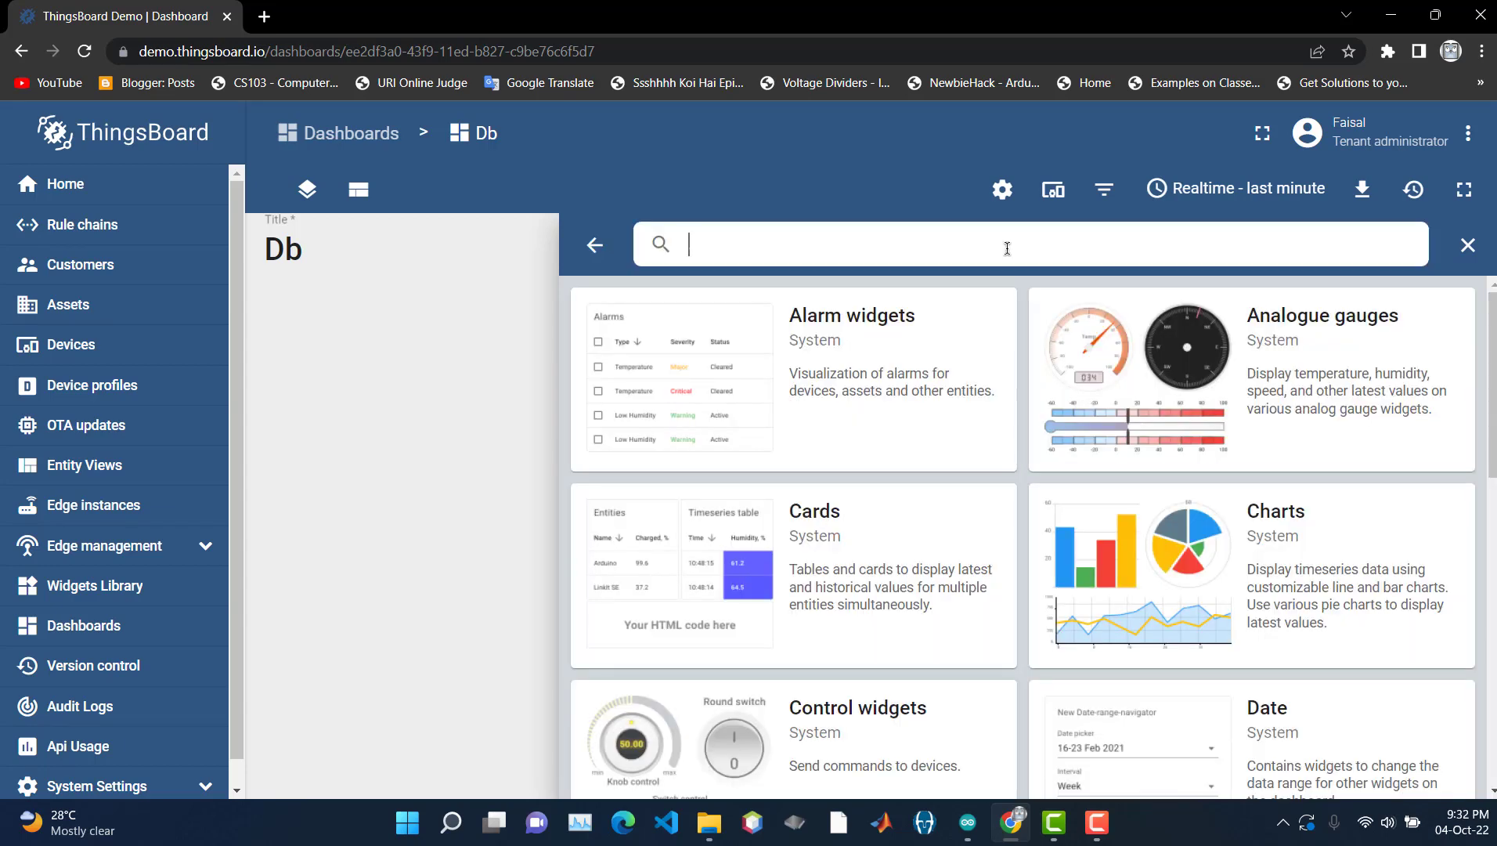
text(card)
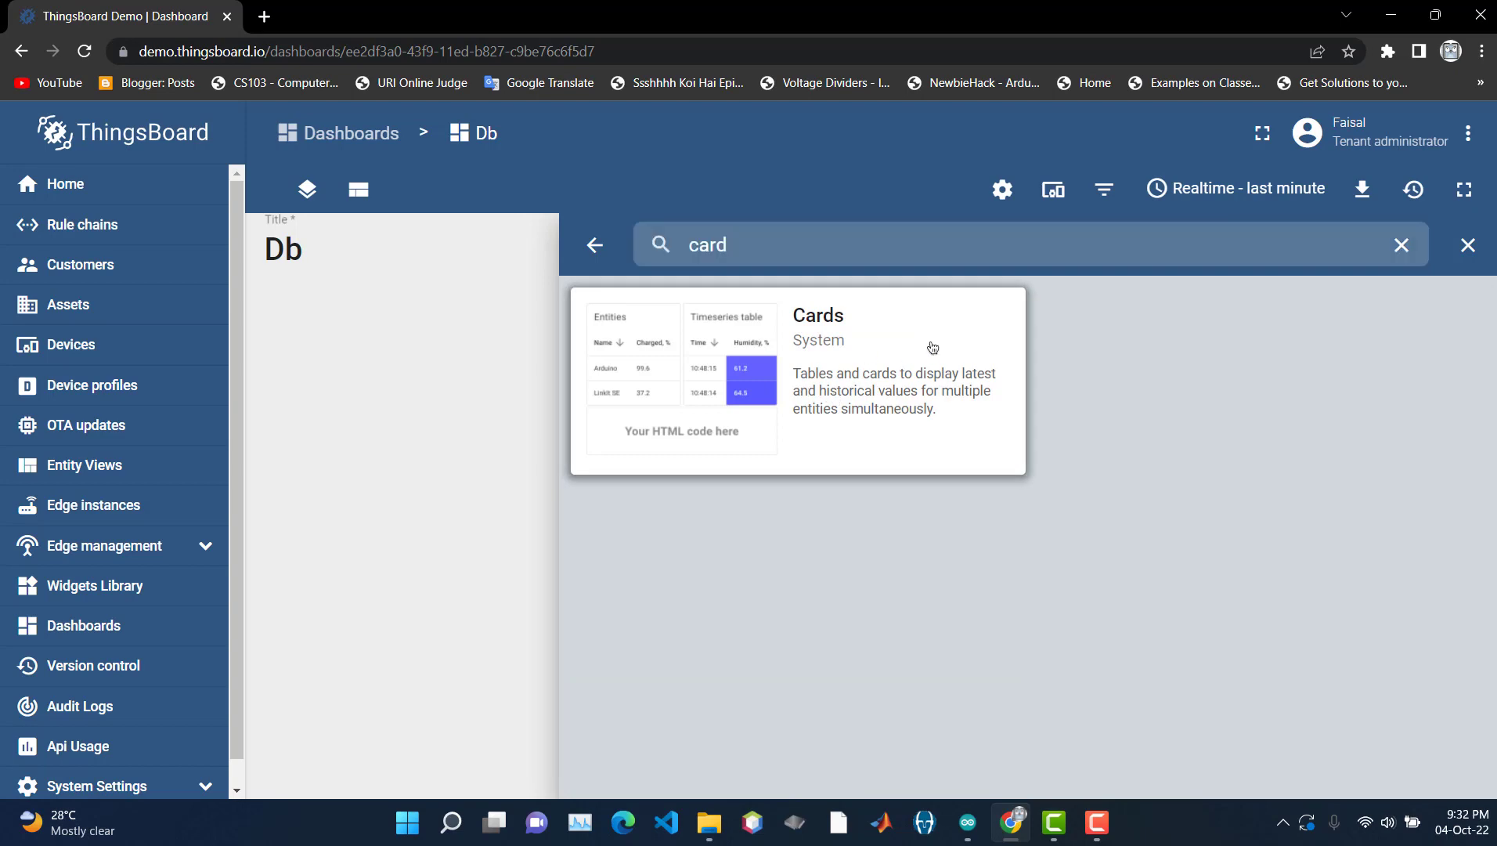
click(933, 344)
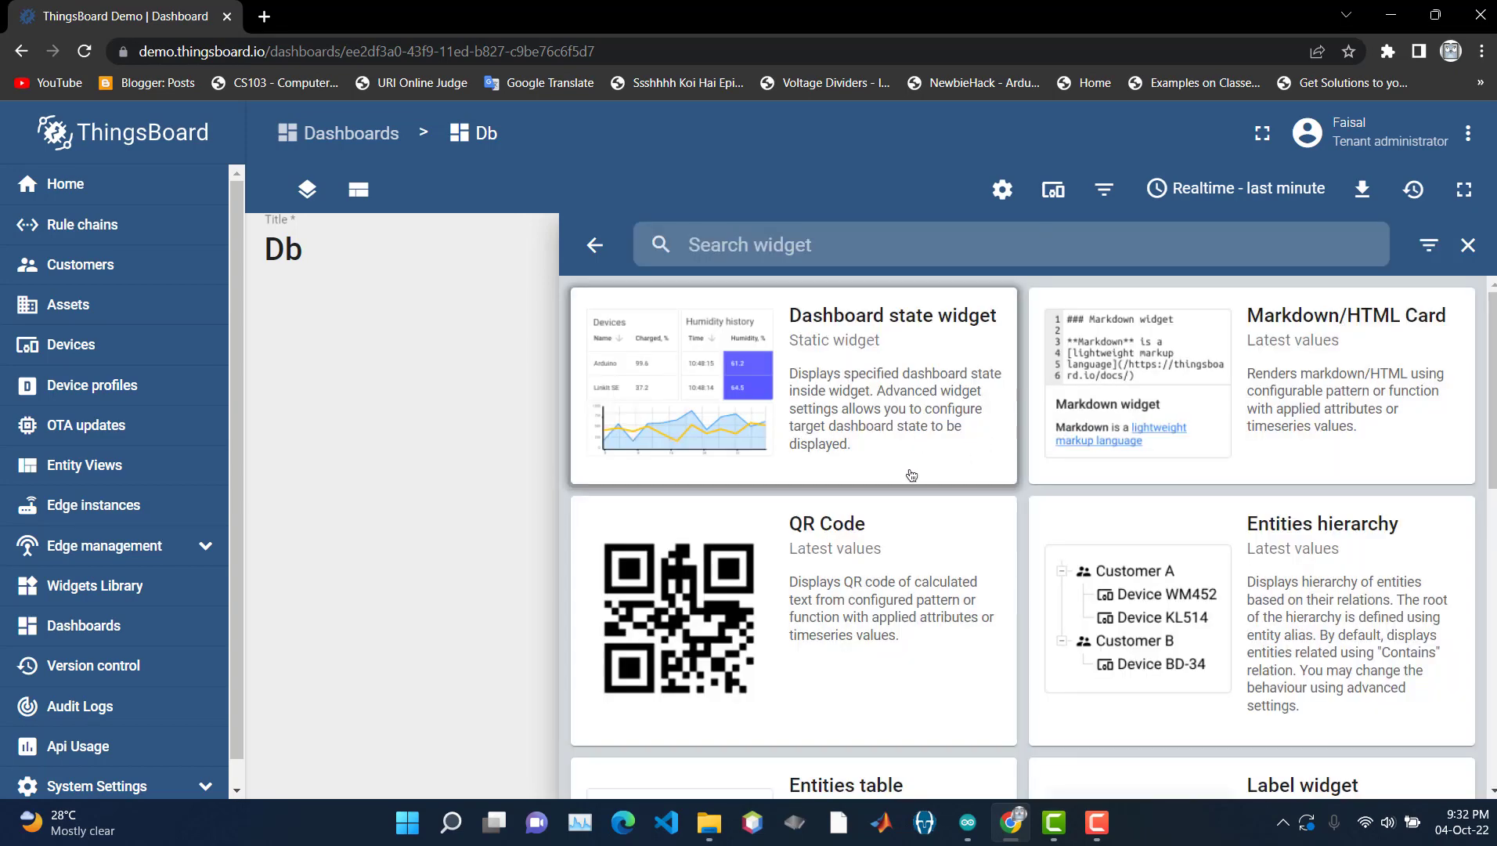
scroll(940, 548, down, 4)
scroll(1101, 578, down, 6)
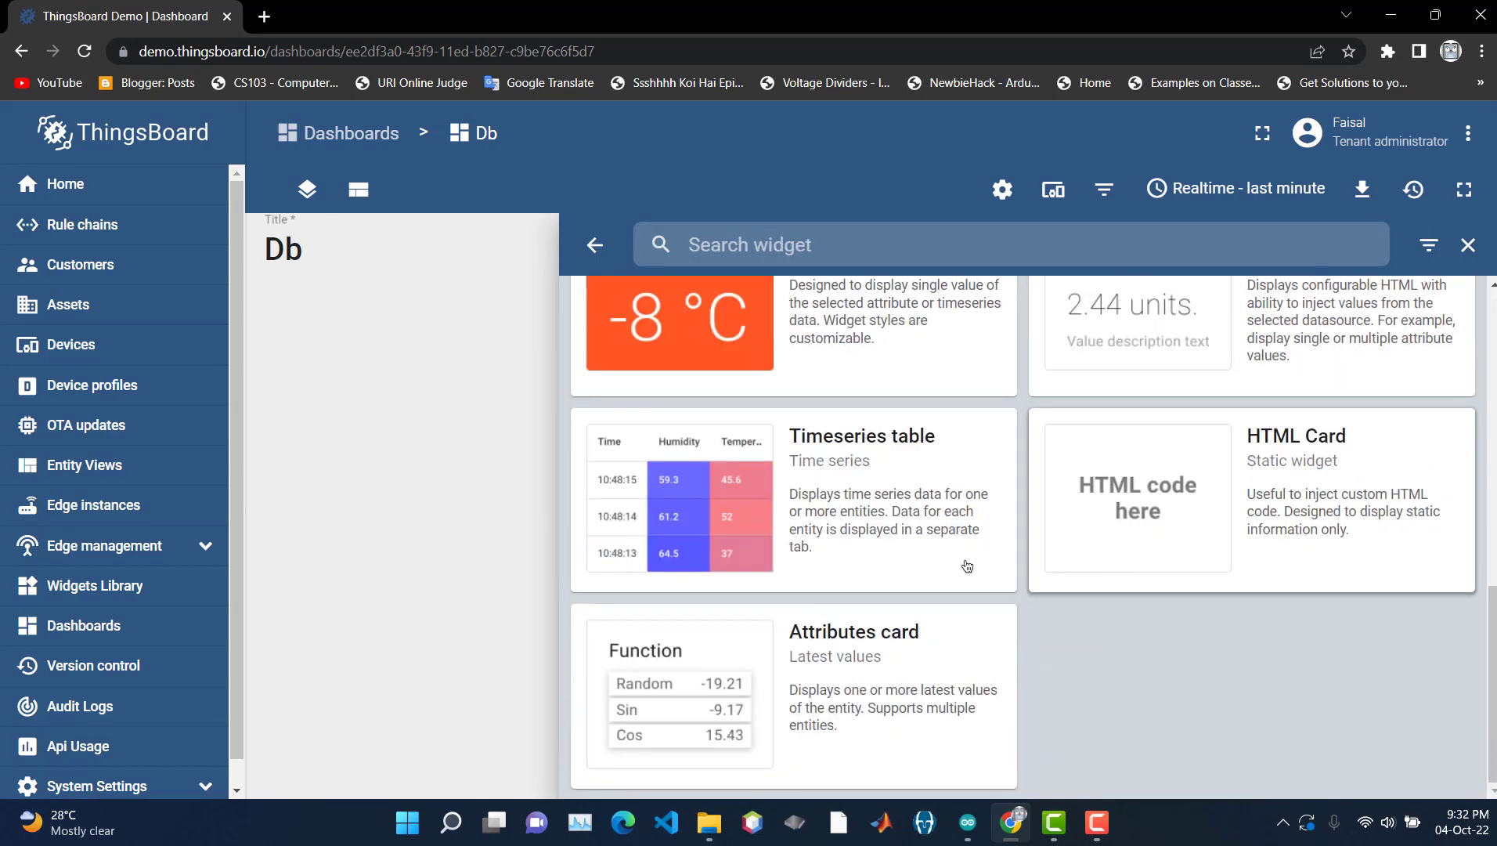
scroll(971, 564, up, 1)
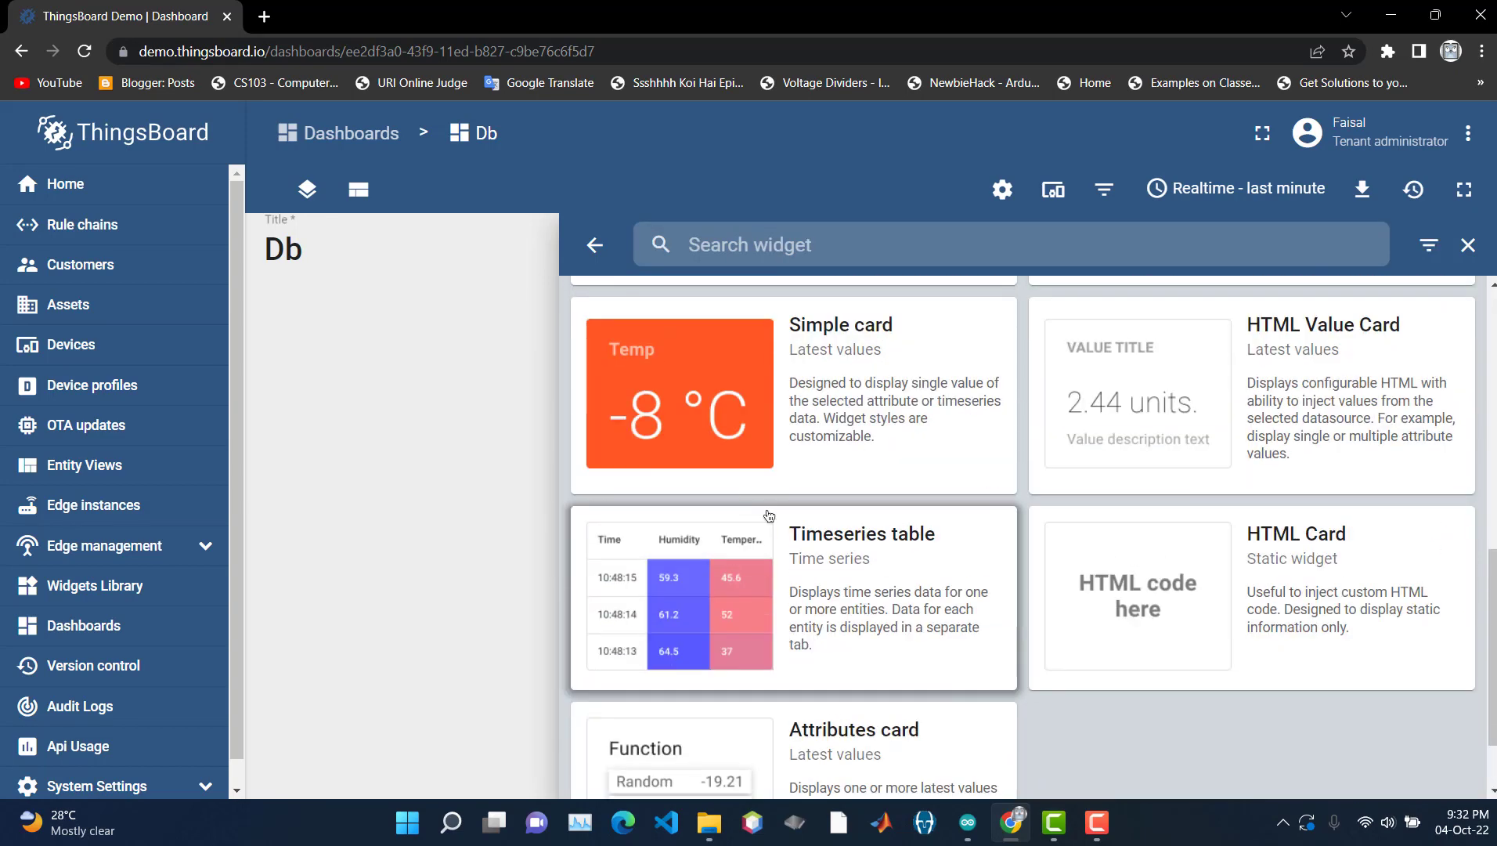
click(936, 348)
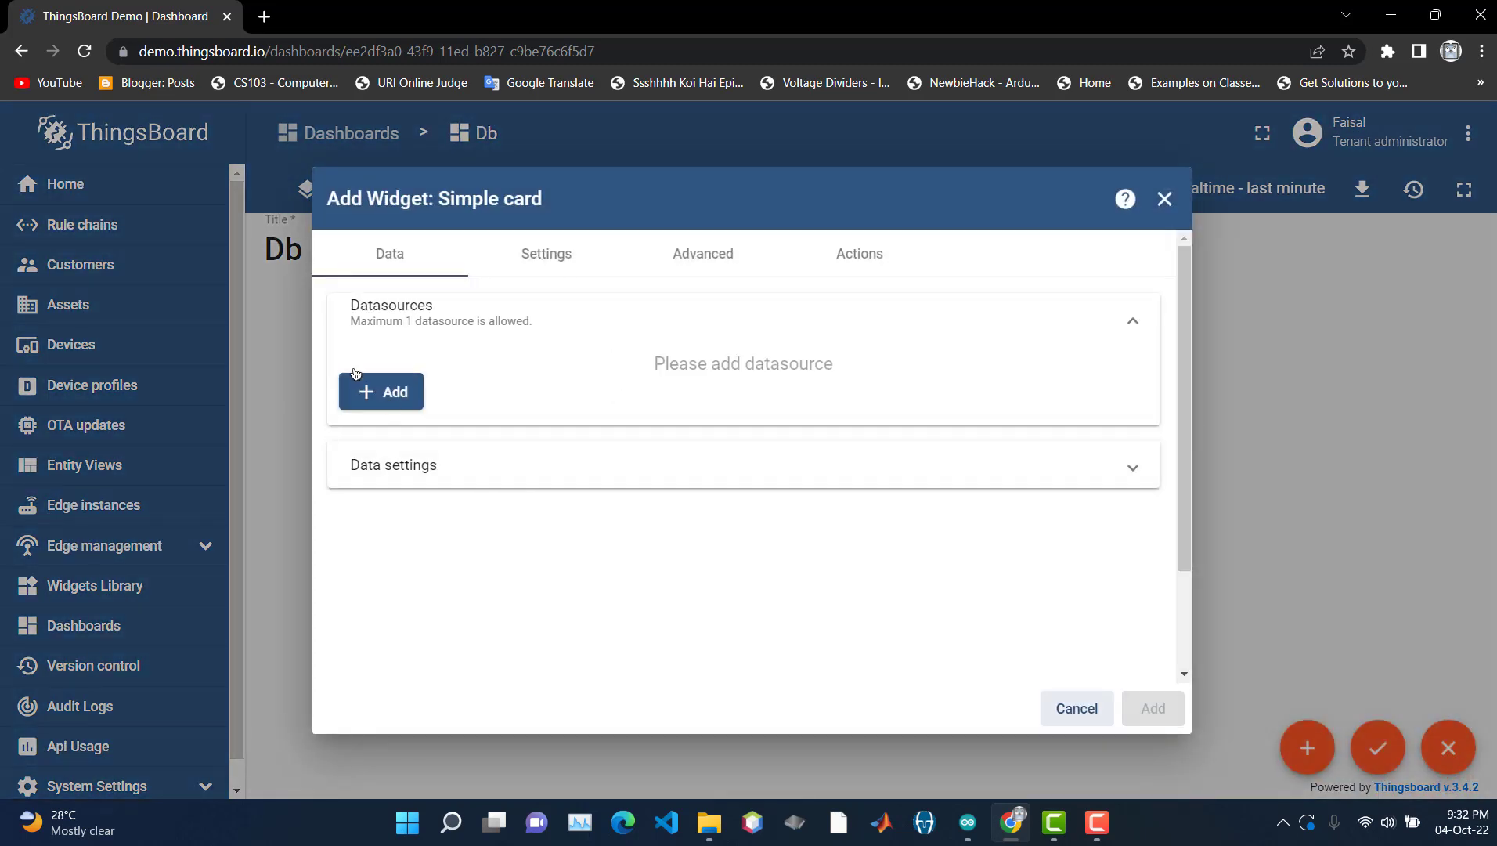
- Add an entity datasource to the Simple card and start a new entity alias named "Counter"
click(389, 398)
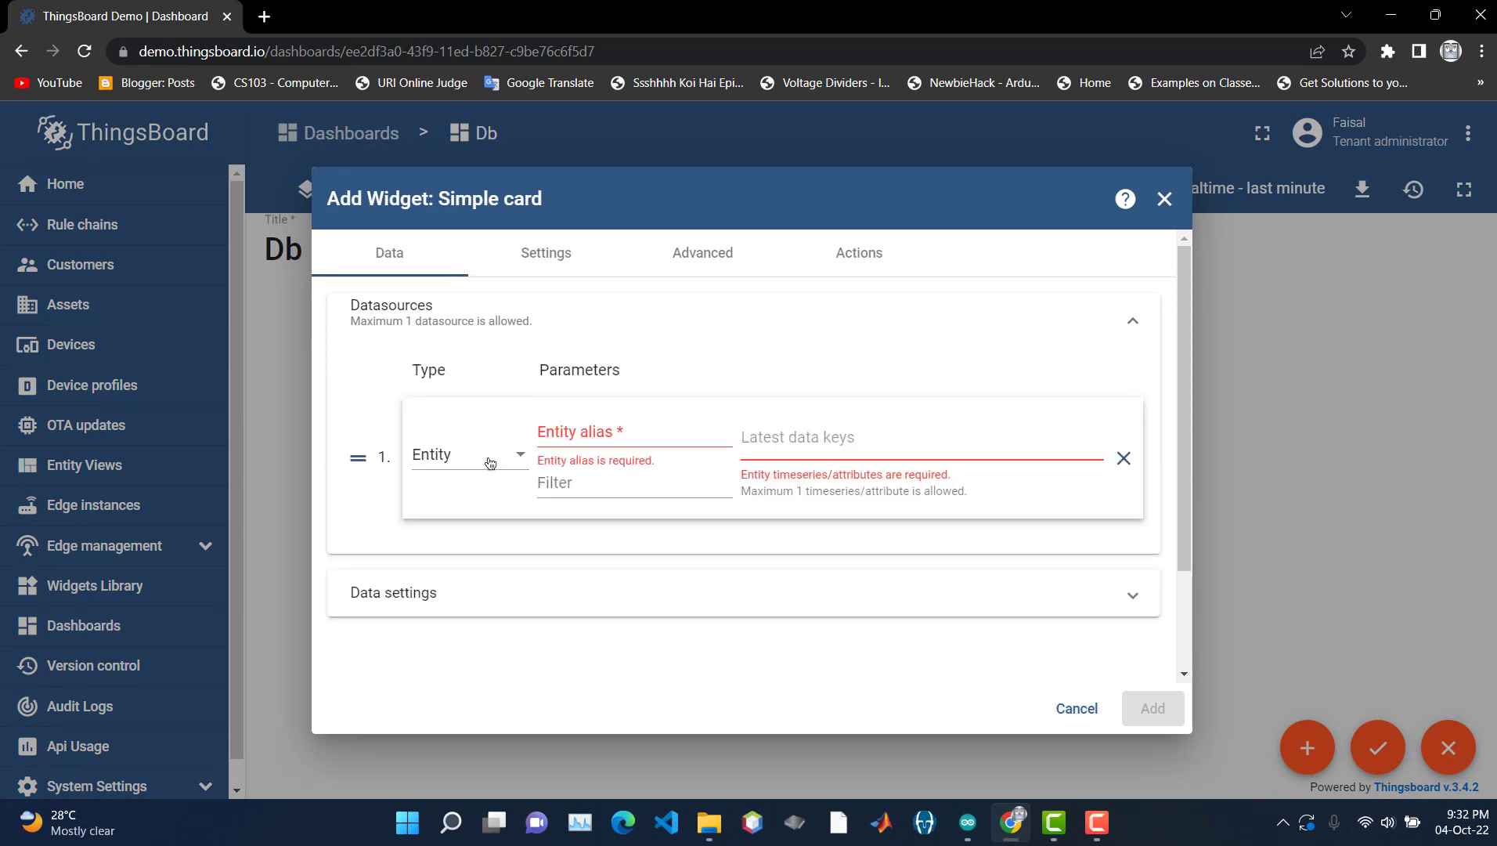
click(629, 433)
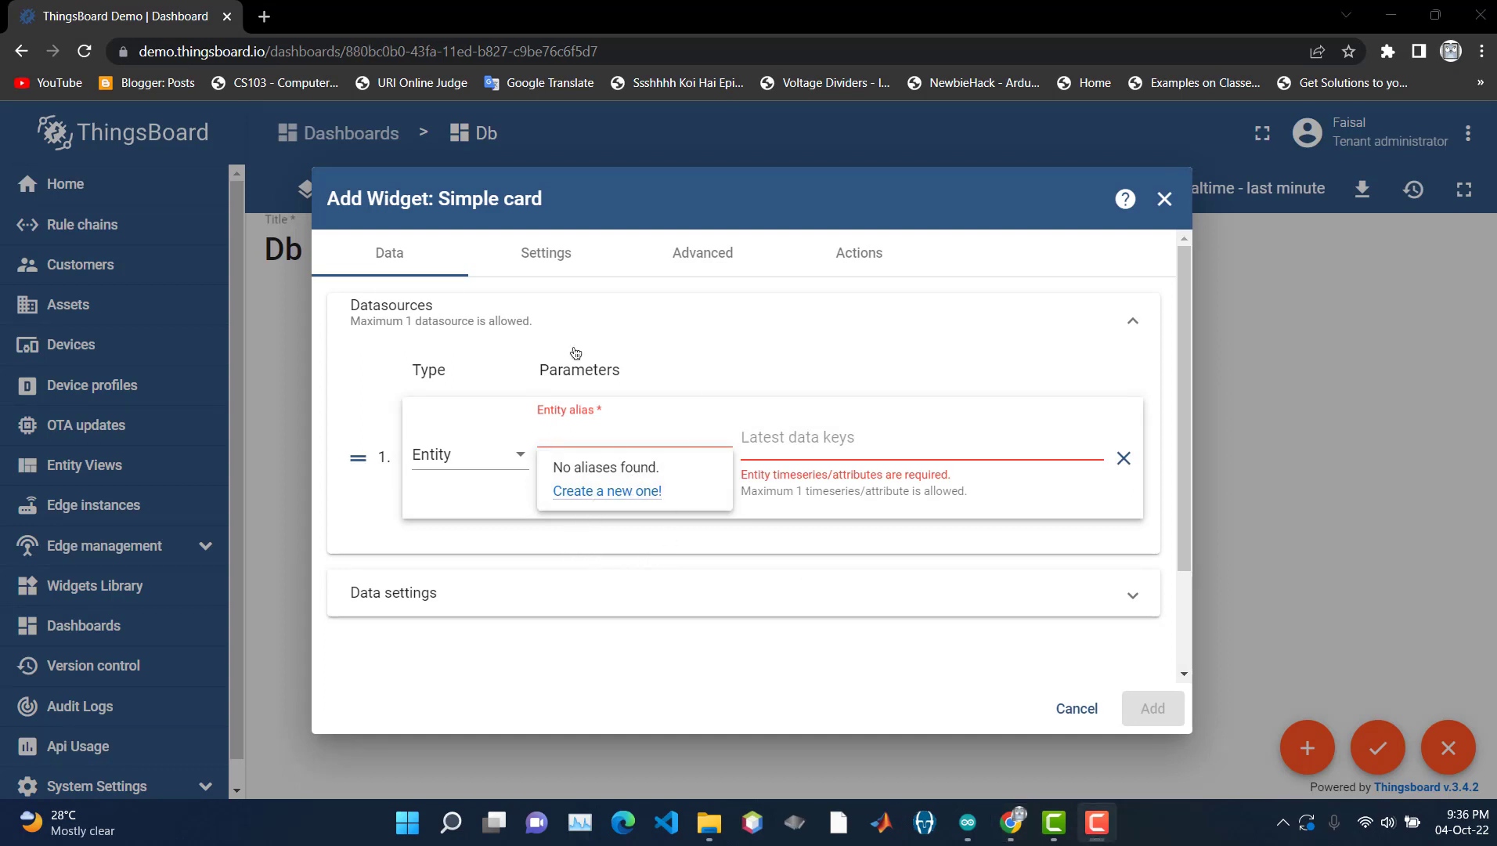
click(609, 492)
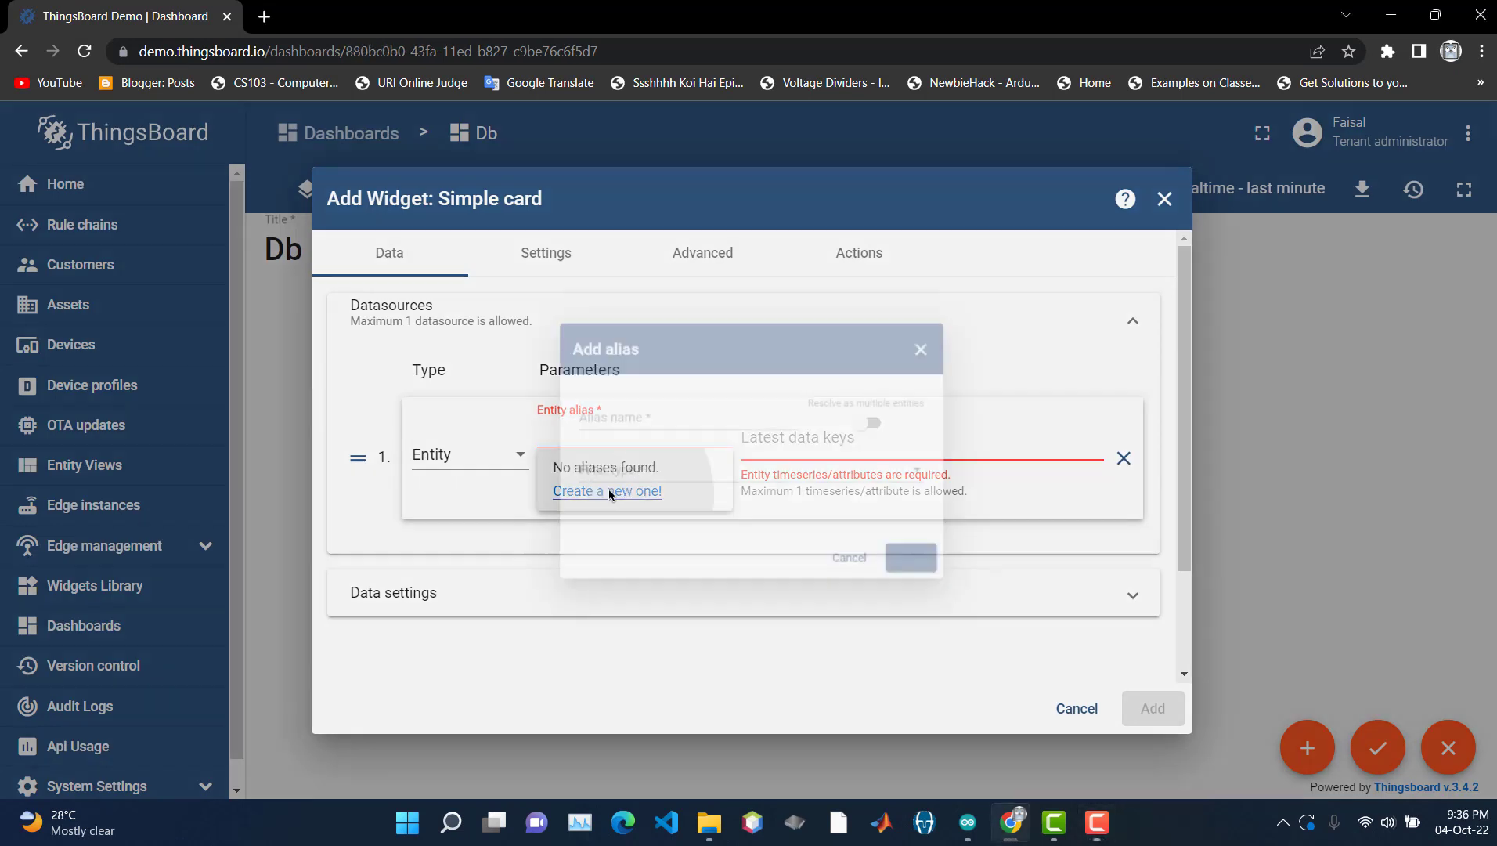
click(631, 409)
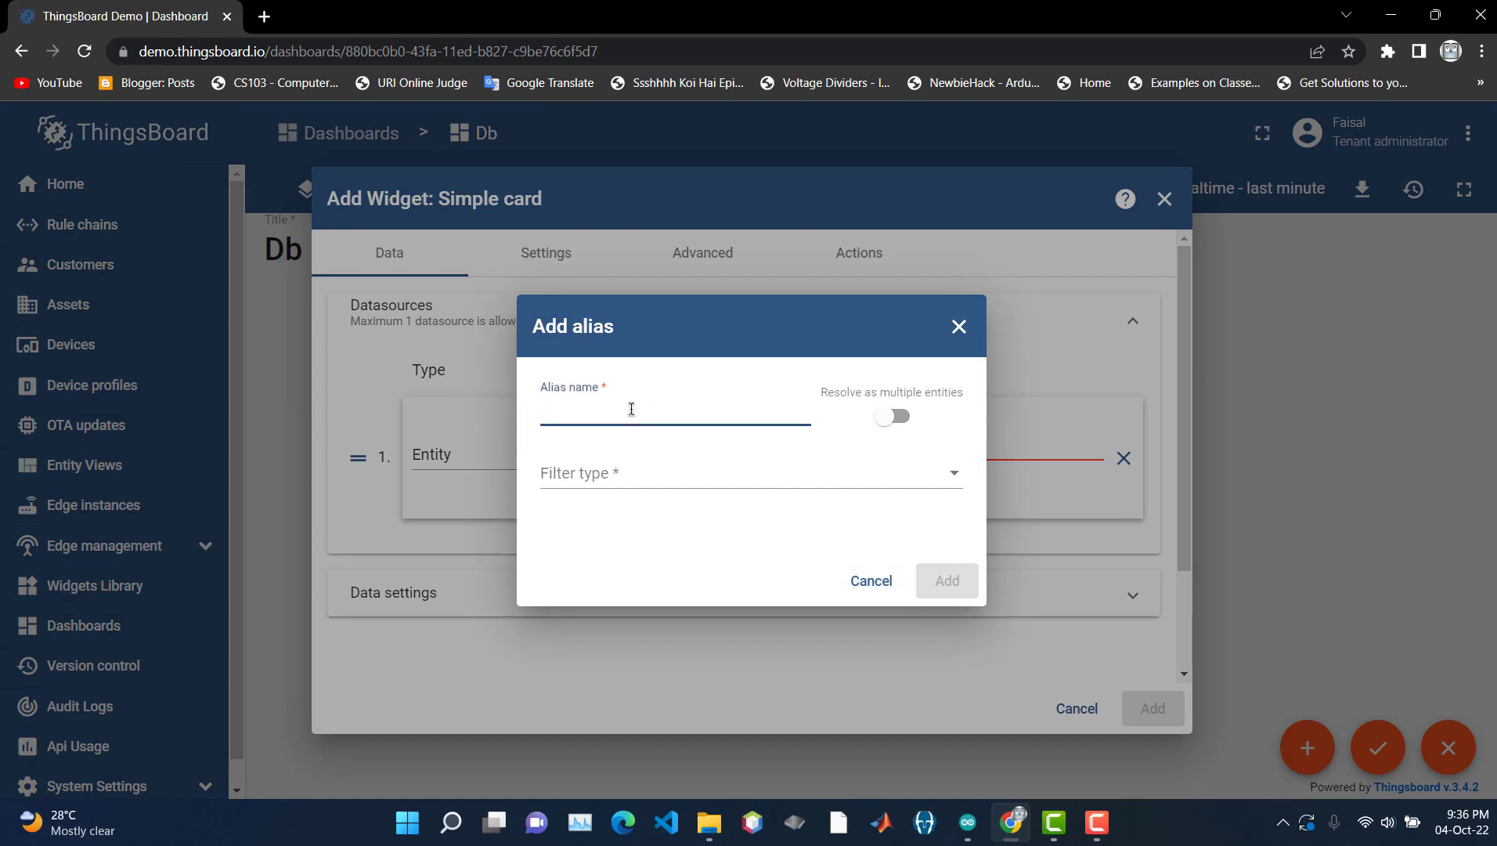
text(Da)
key(BackSpace)
text(COun)
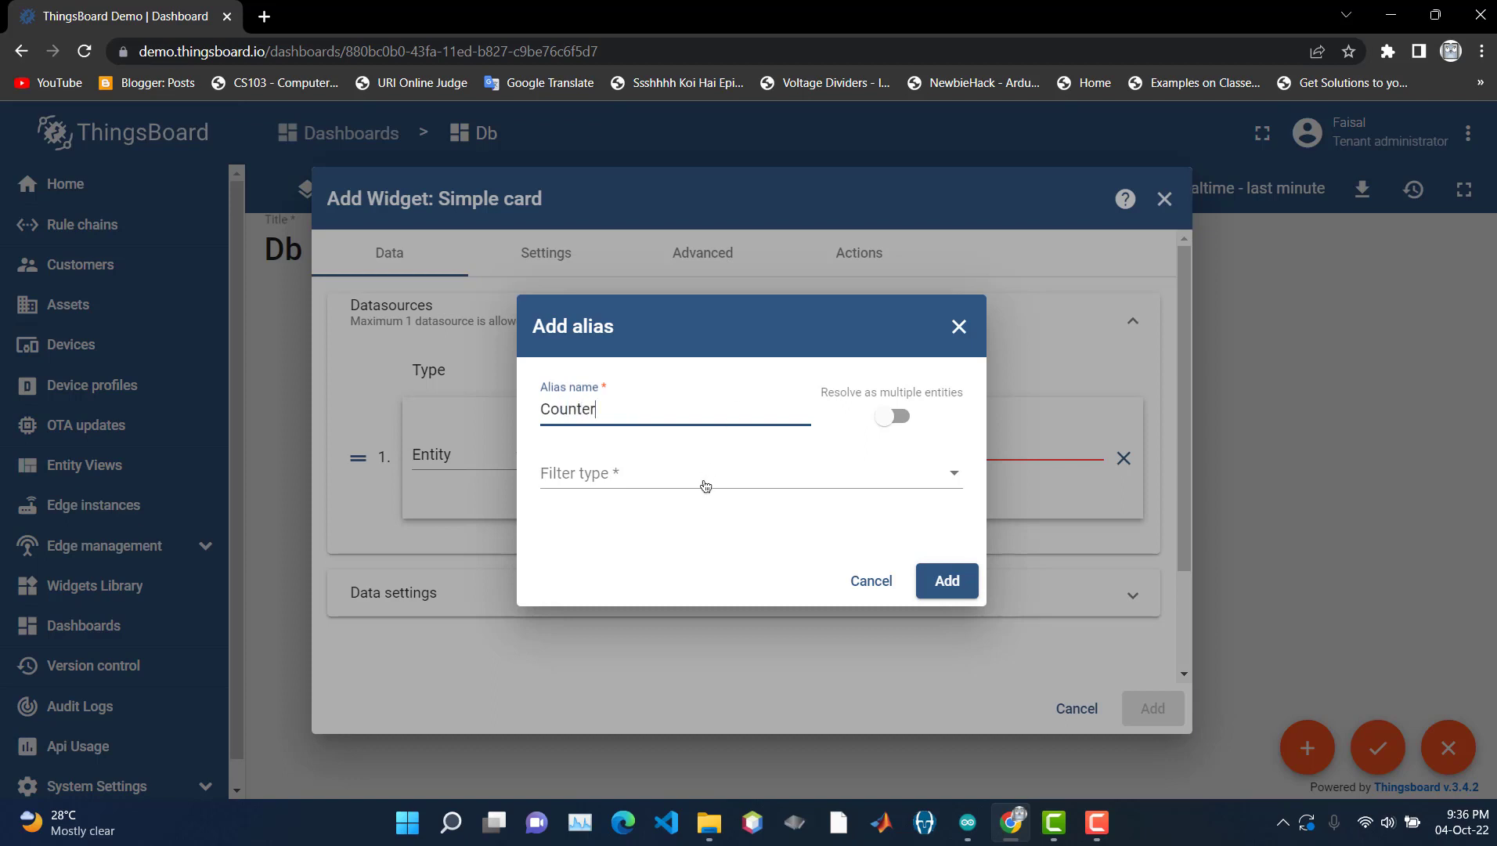
- Set the Counter alias's filter type to Device type with device type default, and add the alias
click(660, 479)
scroll(692, 625, down, 1)
scroll(678, 562, down, 5)
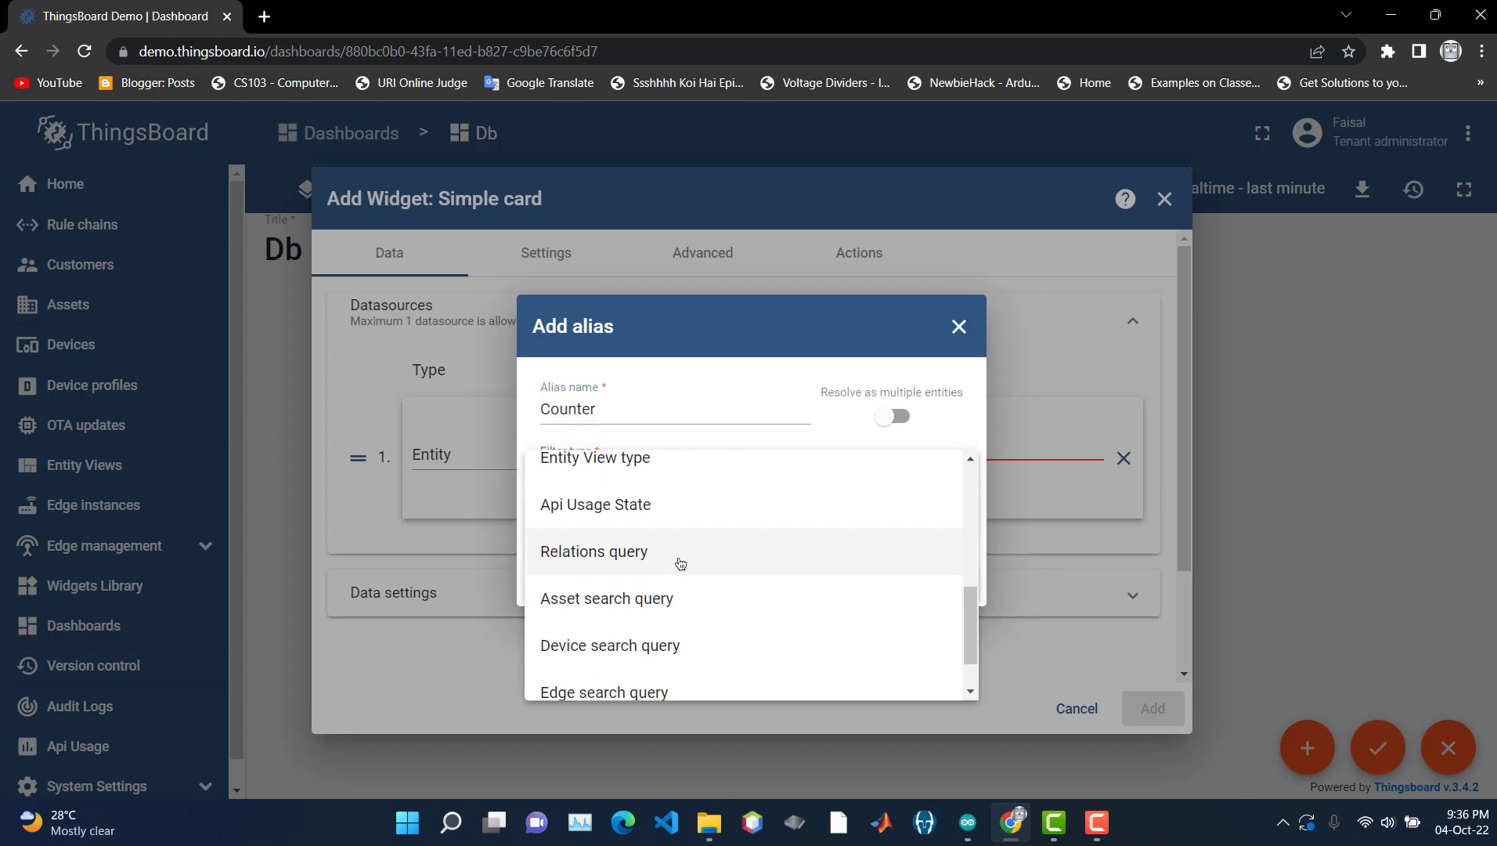
scroll(678, 562, up, 4)
click(678, 561)
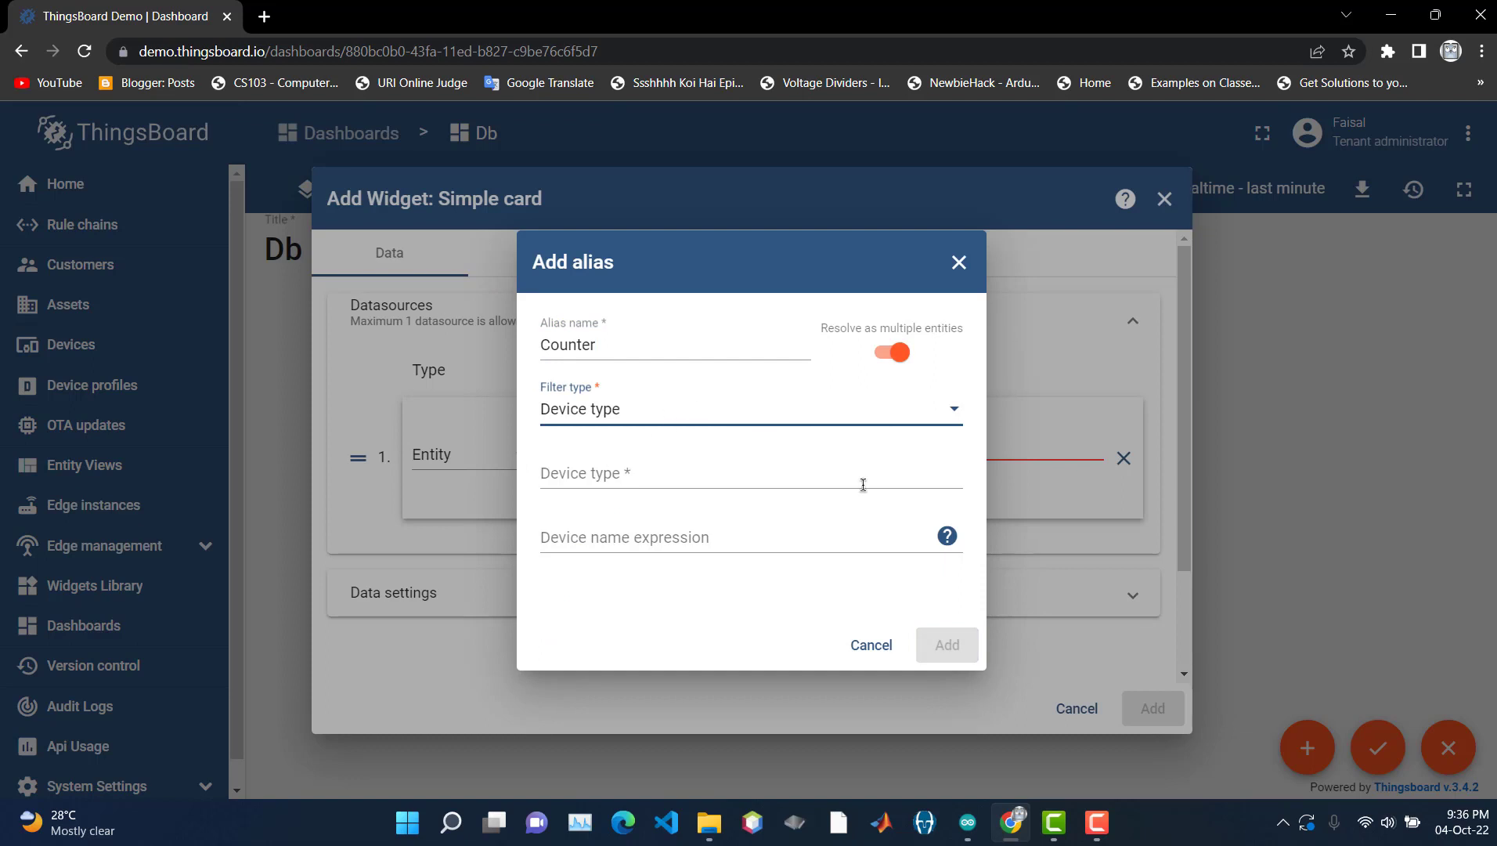
click(641, 481)
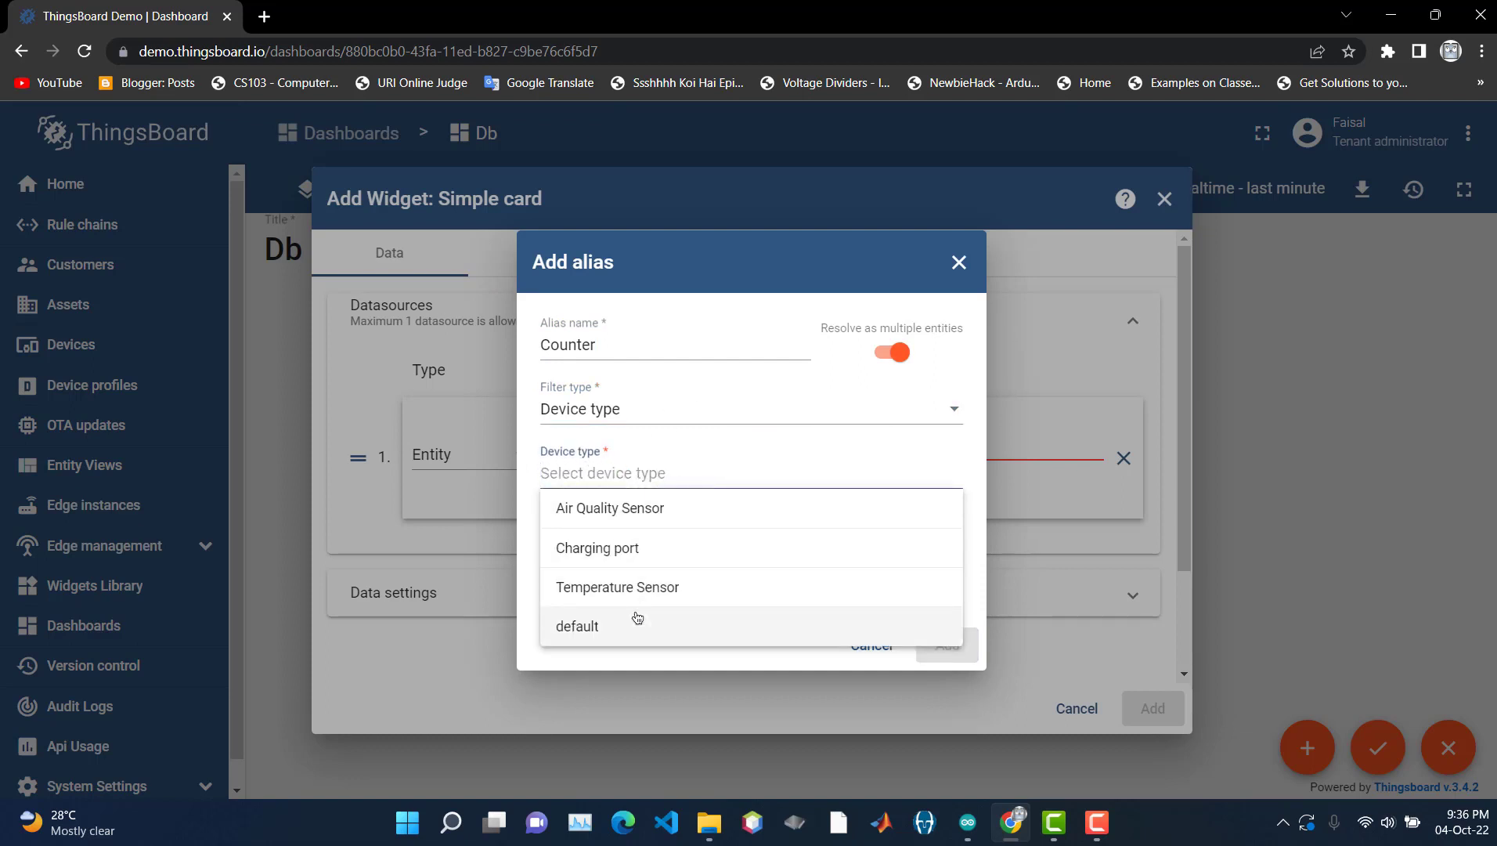
click(617, 630)
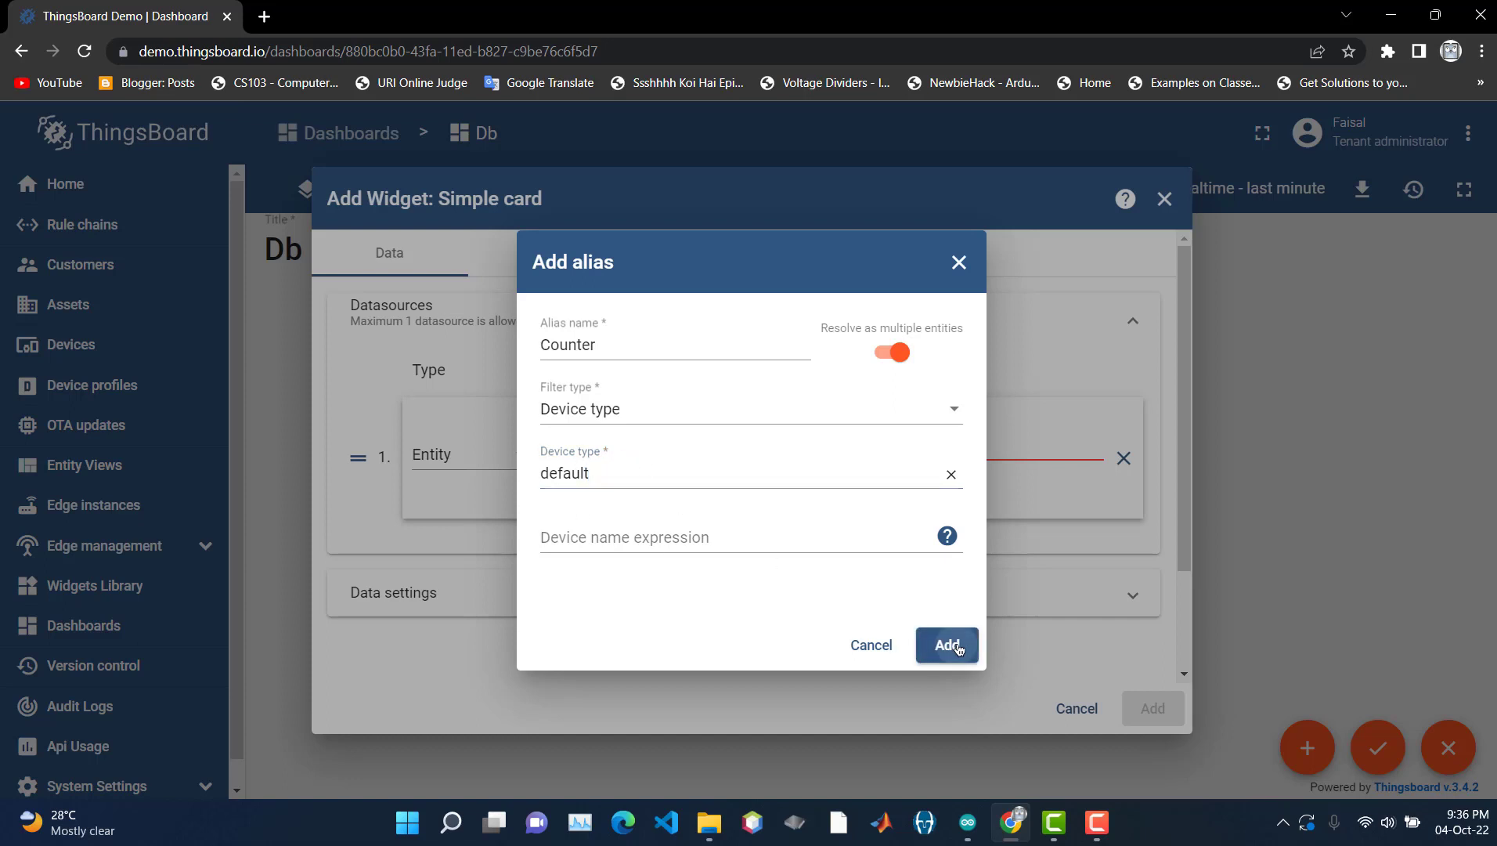
click(957, 646)
- Select the temperature timeseries as the datasource's latest data key, leaving the filter empty
click(612, 481)
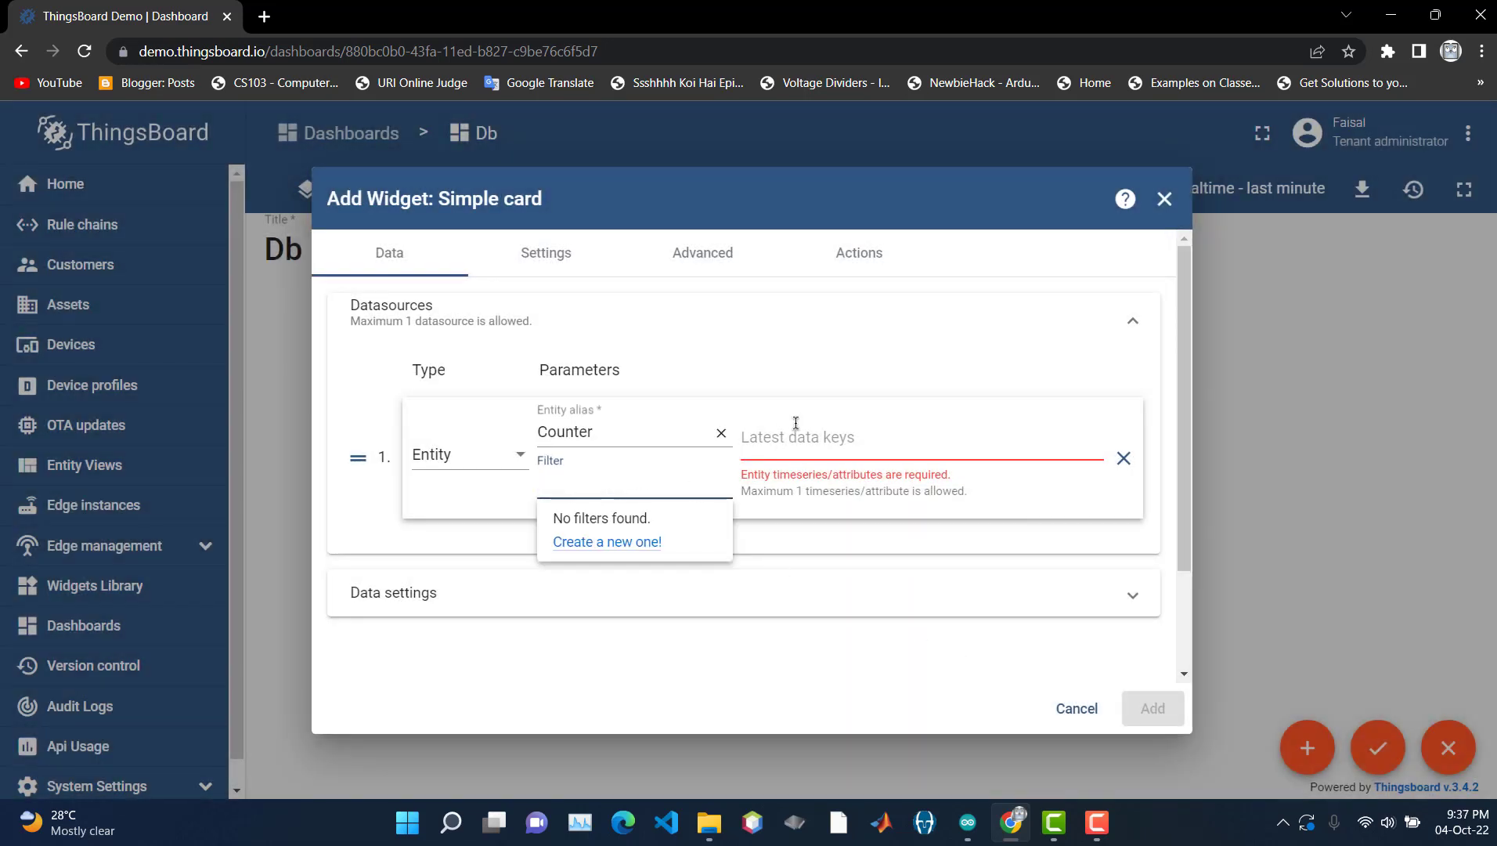
click(843, 433)
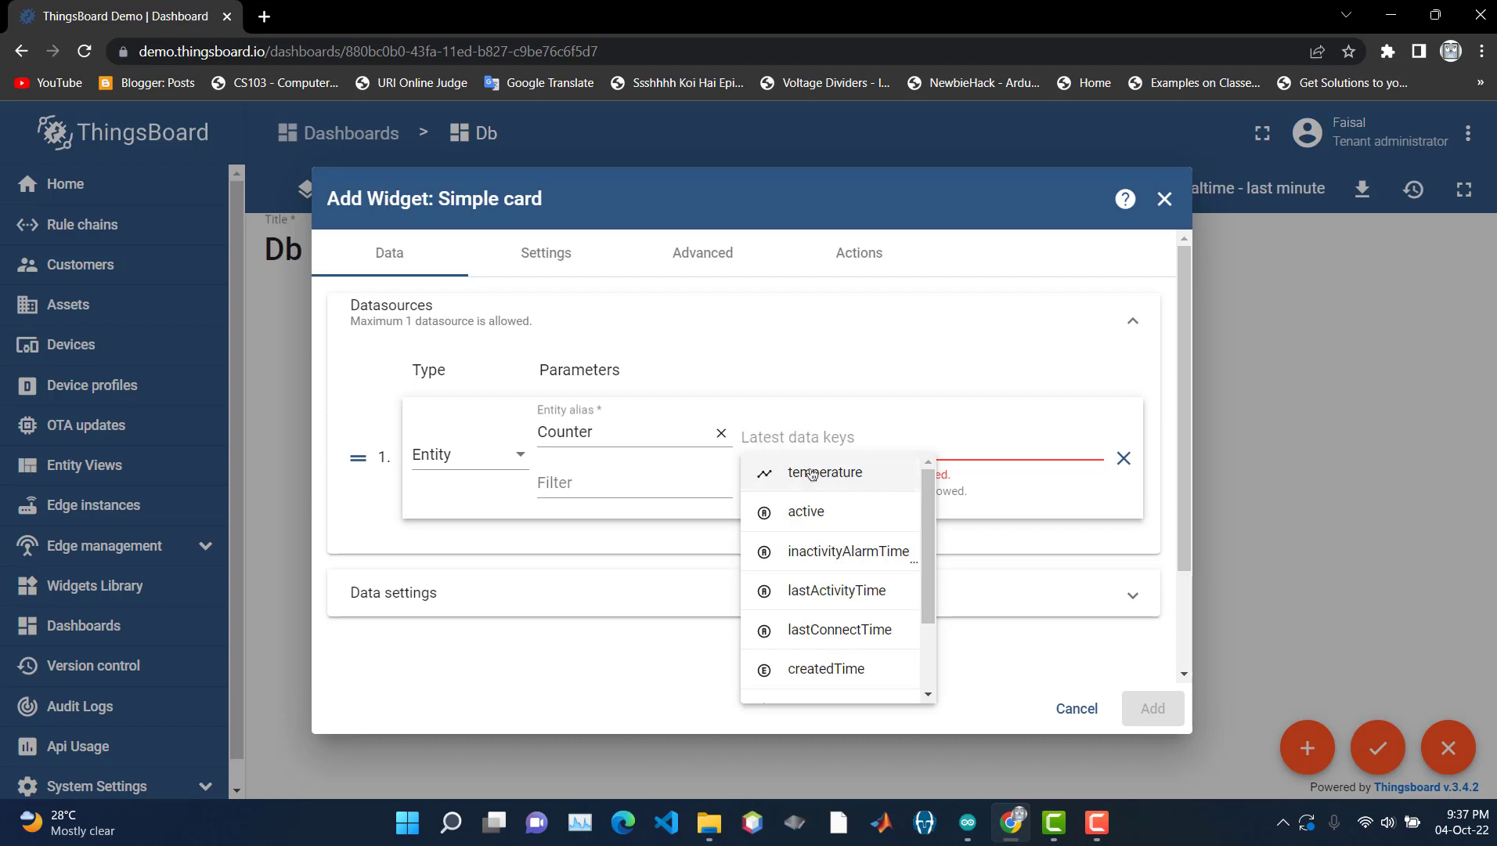
click(880, 472)
click(1062, 662)
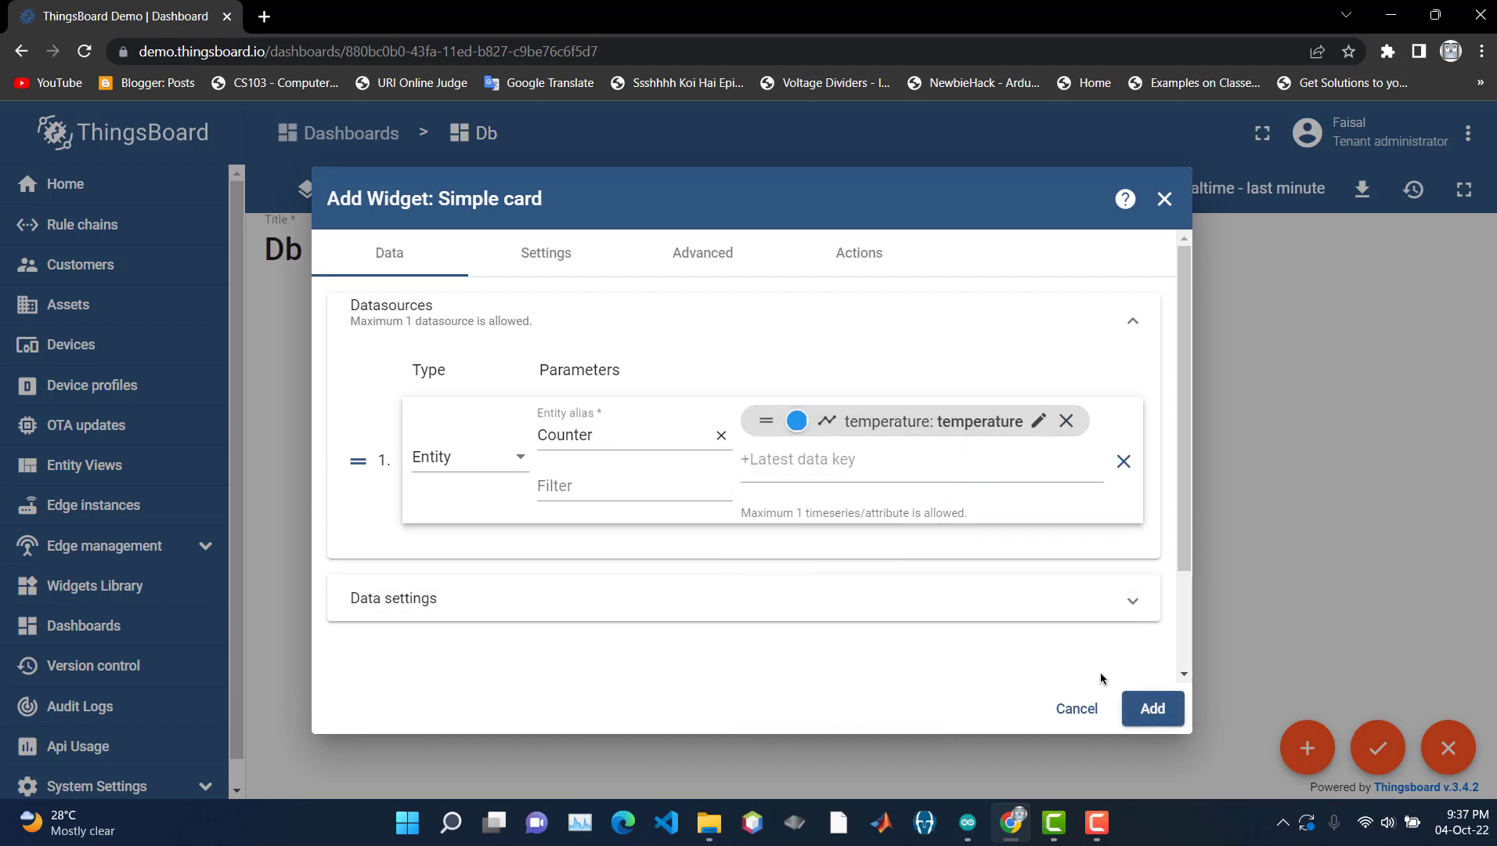
- Expand the card's data settings and clear the °C symbol shown next to the value
scroll(520, 631, down, 2)
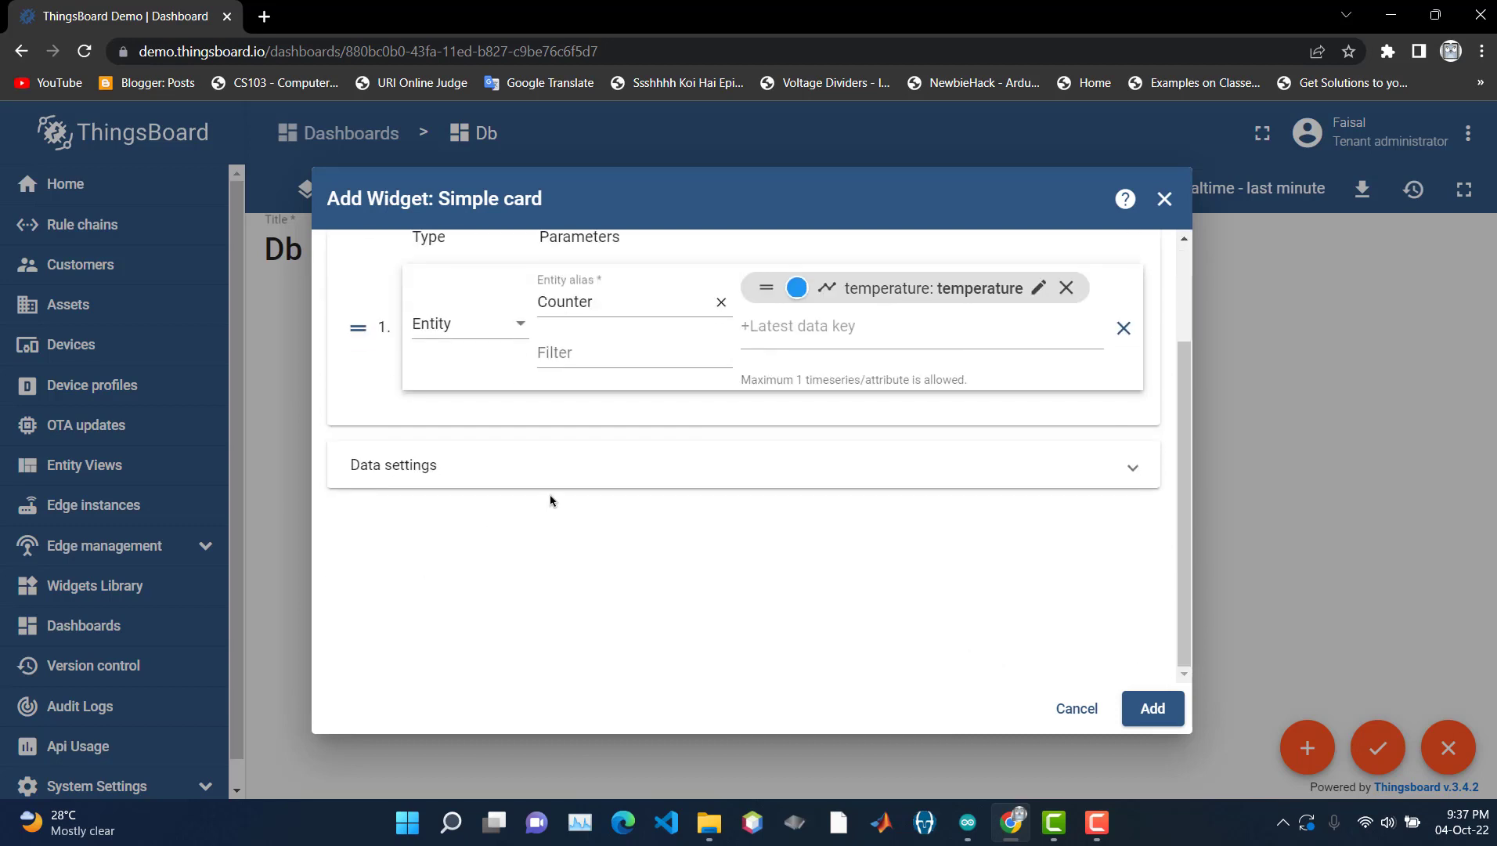
click(600, 468)
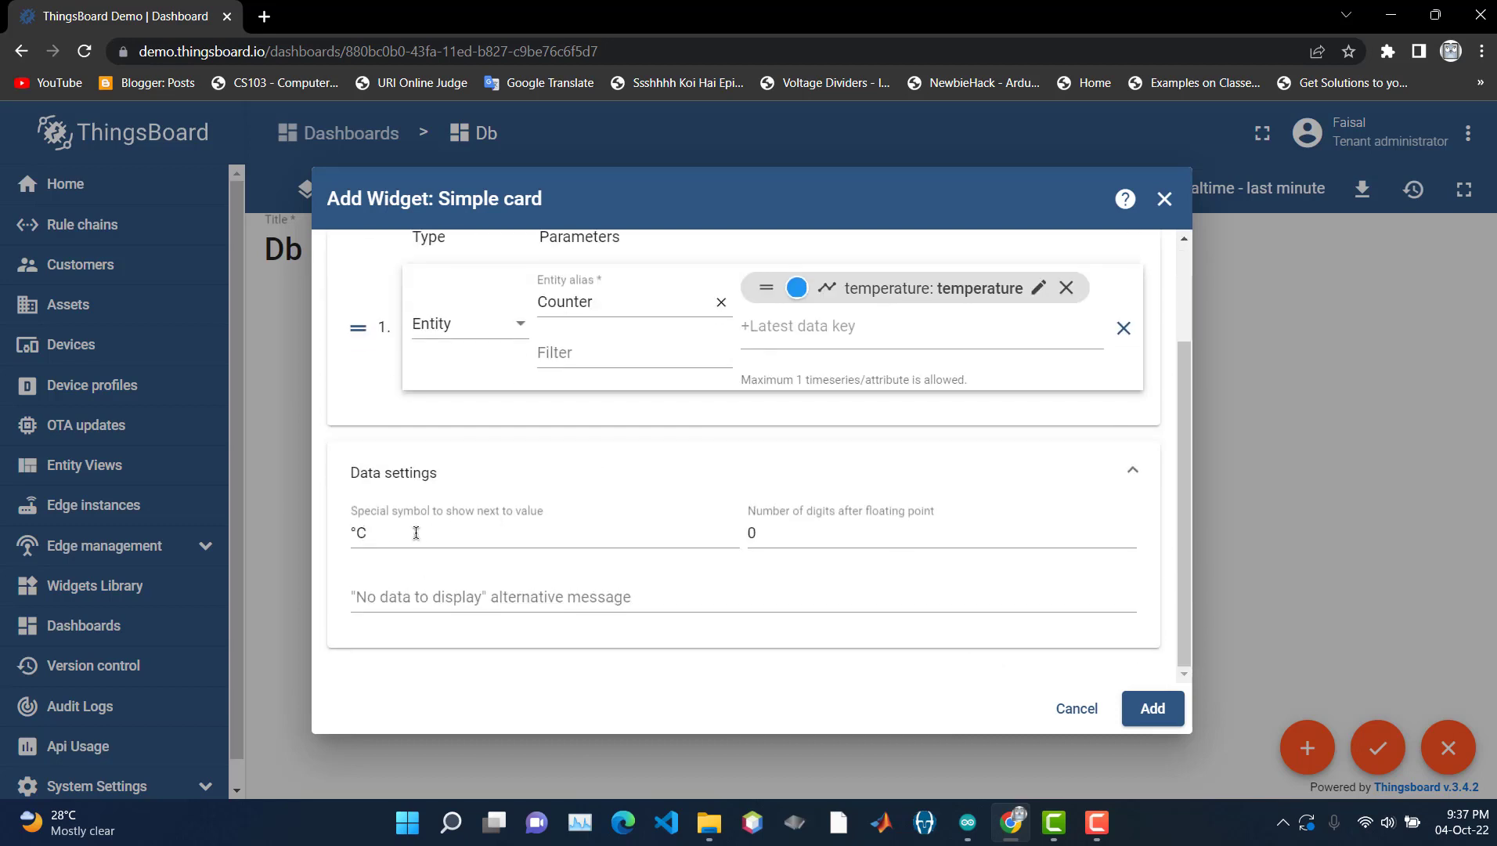
drag(384, 533, 346, 535)
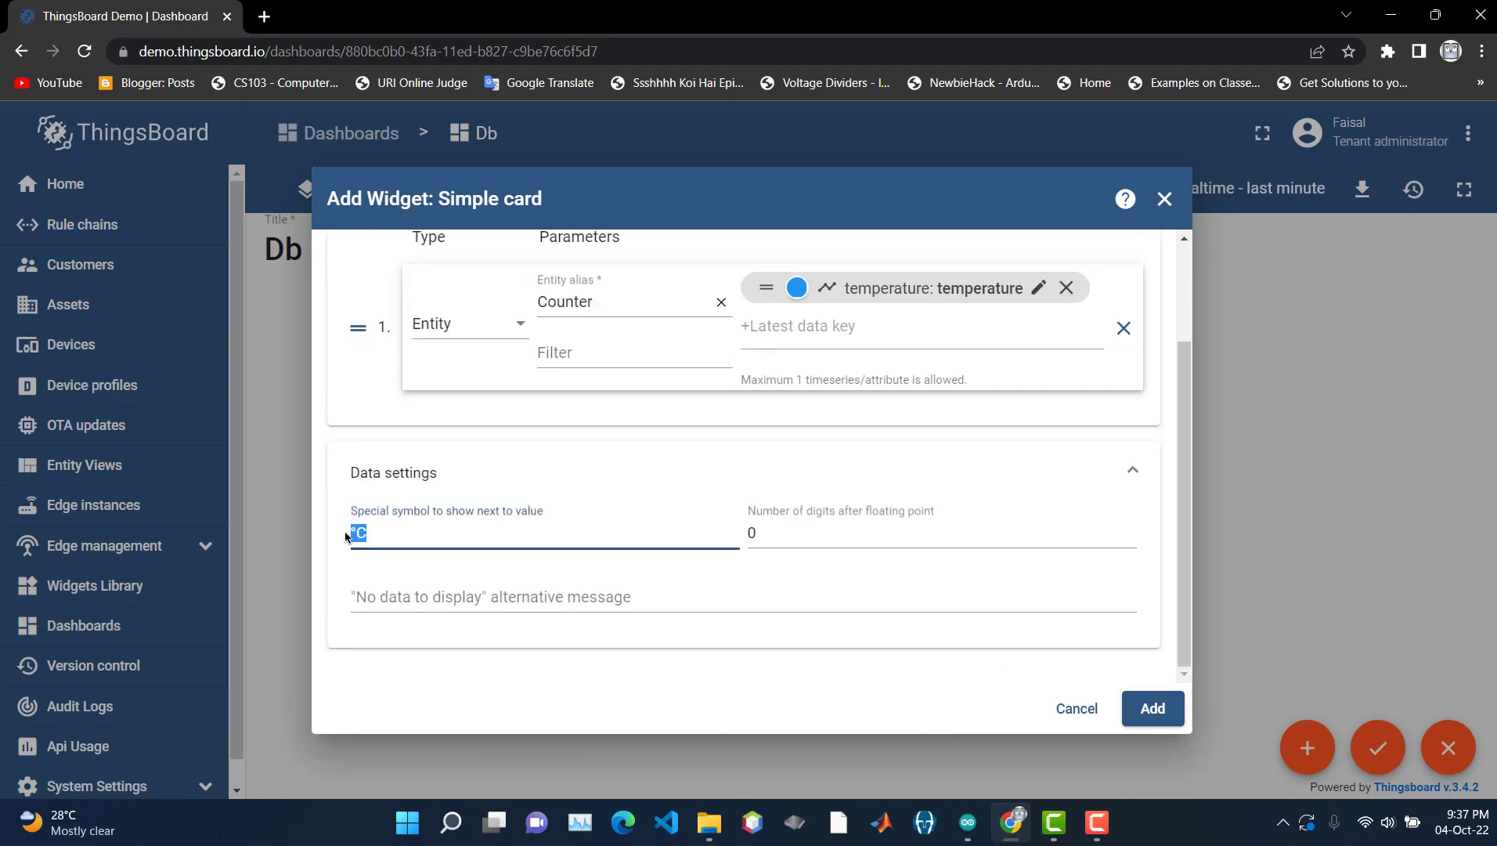
key(BackSpace)
scroll(715, 495, up, 2)
scroll(687, 584, down, 2)
- Add the temperature card to the dashboard and enlarge it to nearly twice its width and height
click(1152, 708)
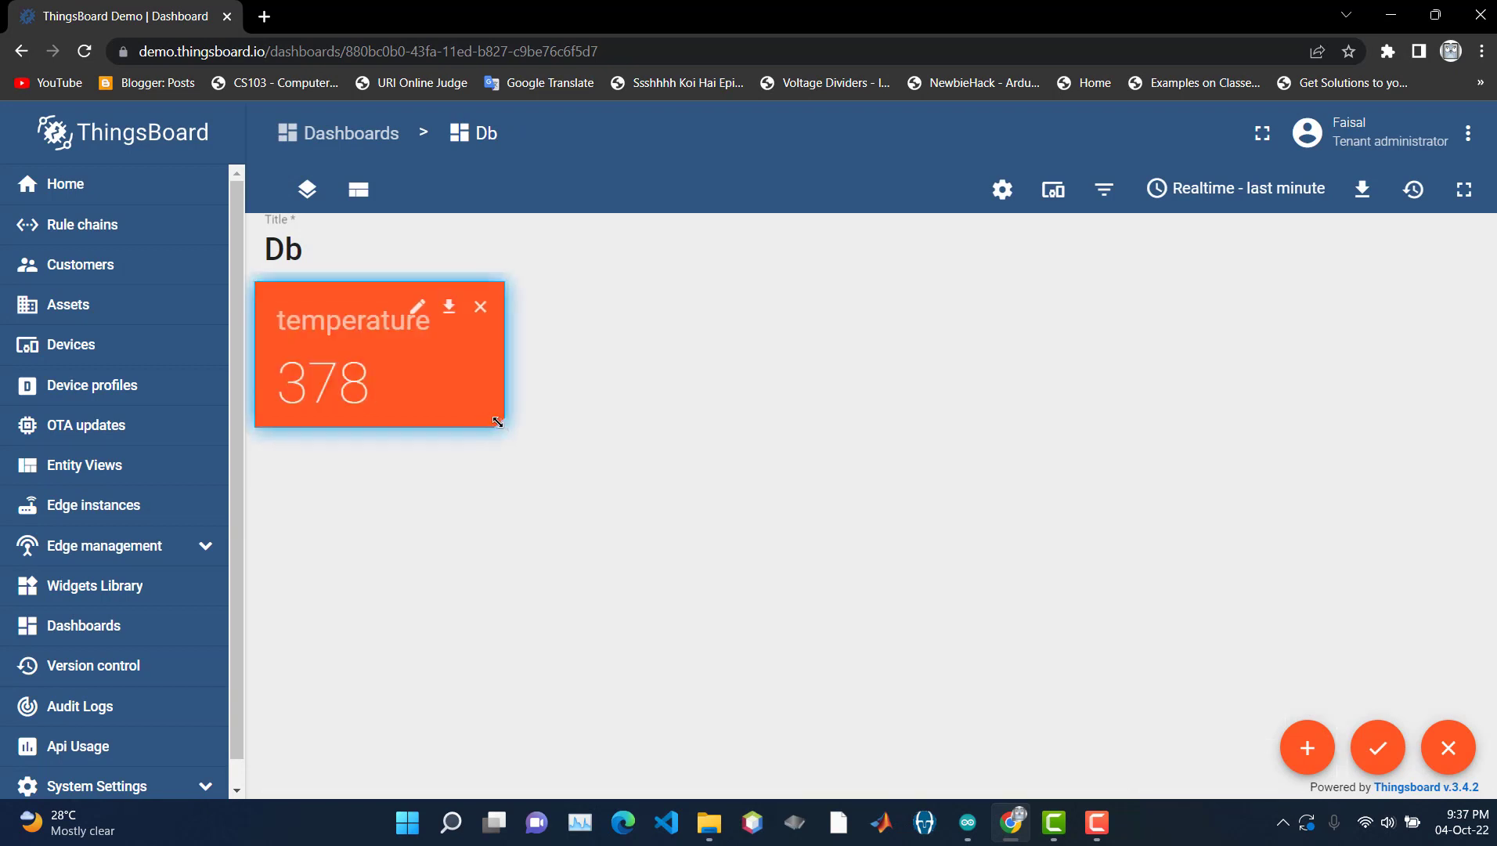
drag(497, 422, 711, 533)
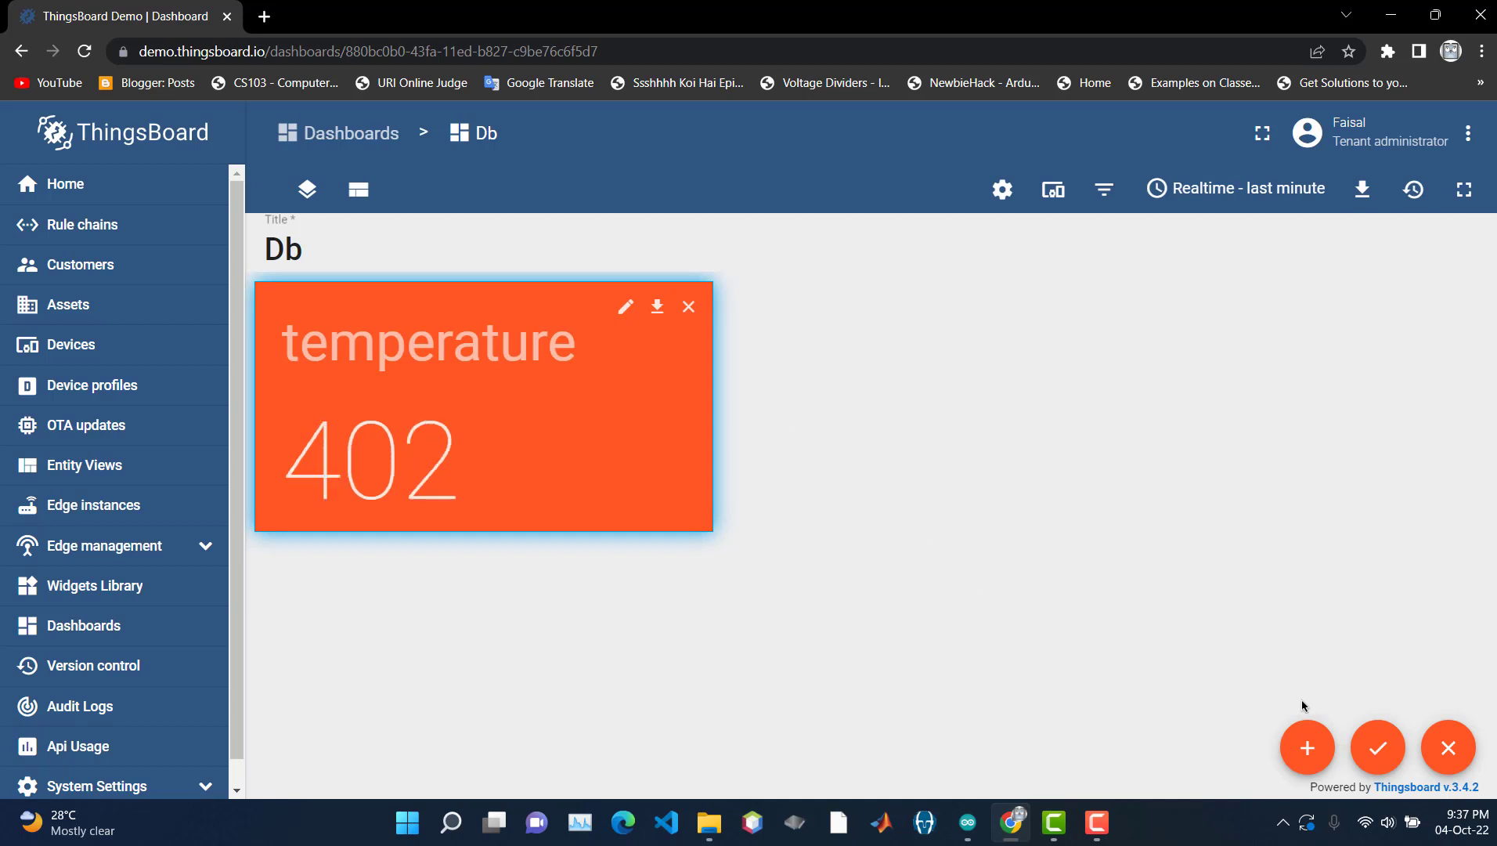
- Start a new dashboard widget from the Control widgets bundle, search for "togg", and choose Switch Control
click(1309, 750)
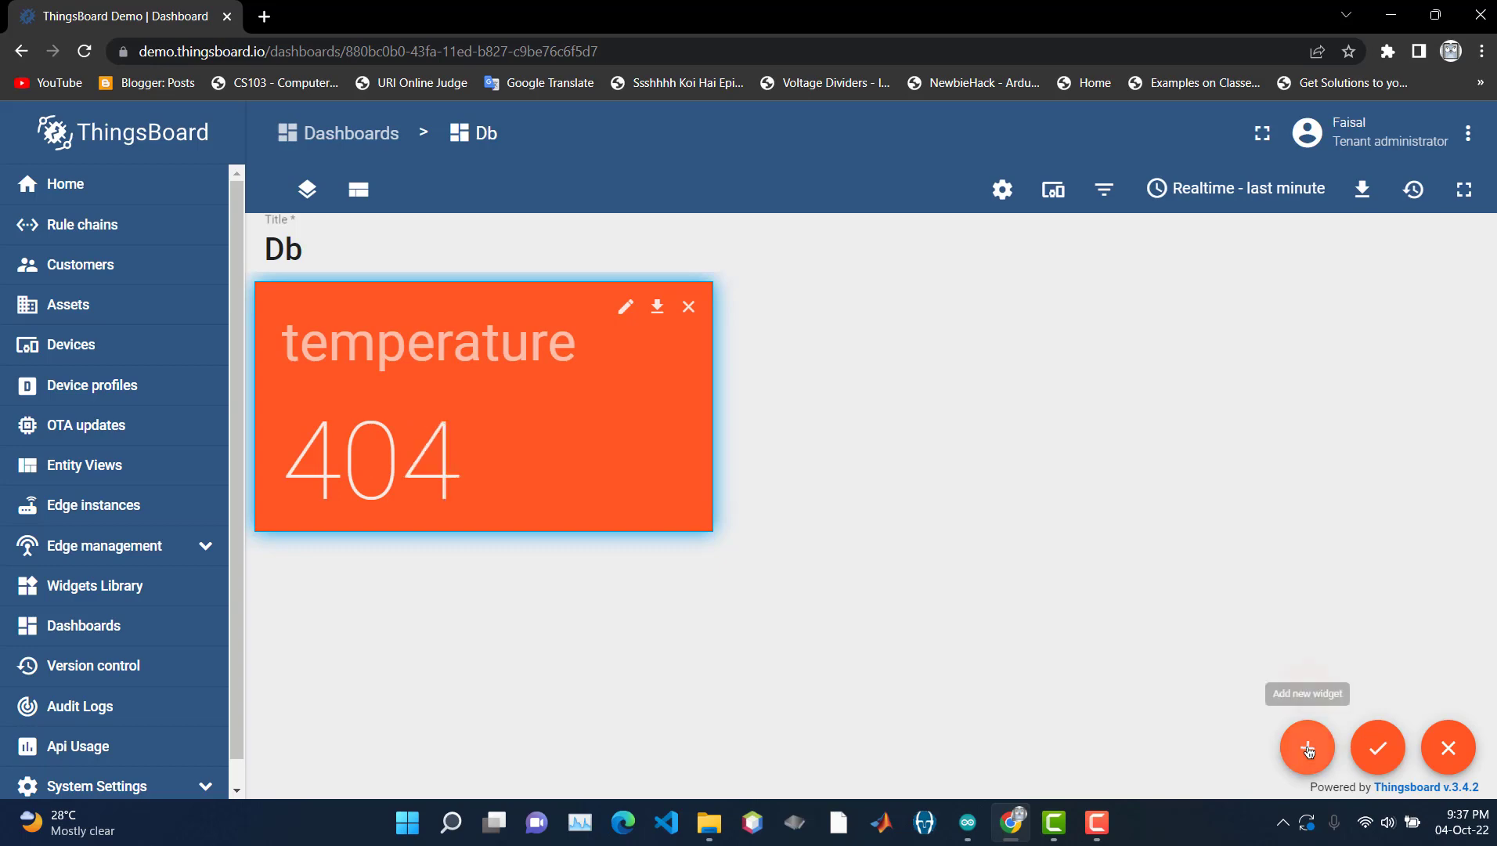
click(1309, 683)
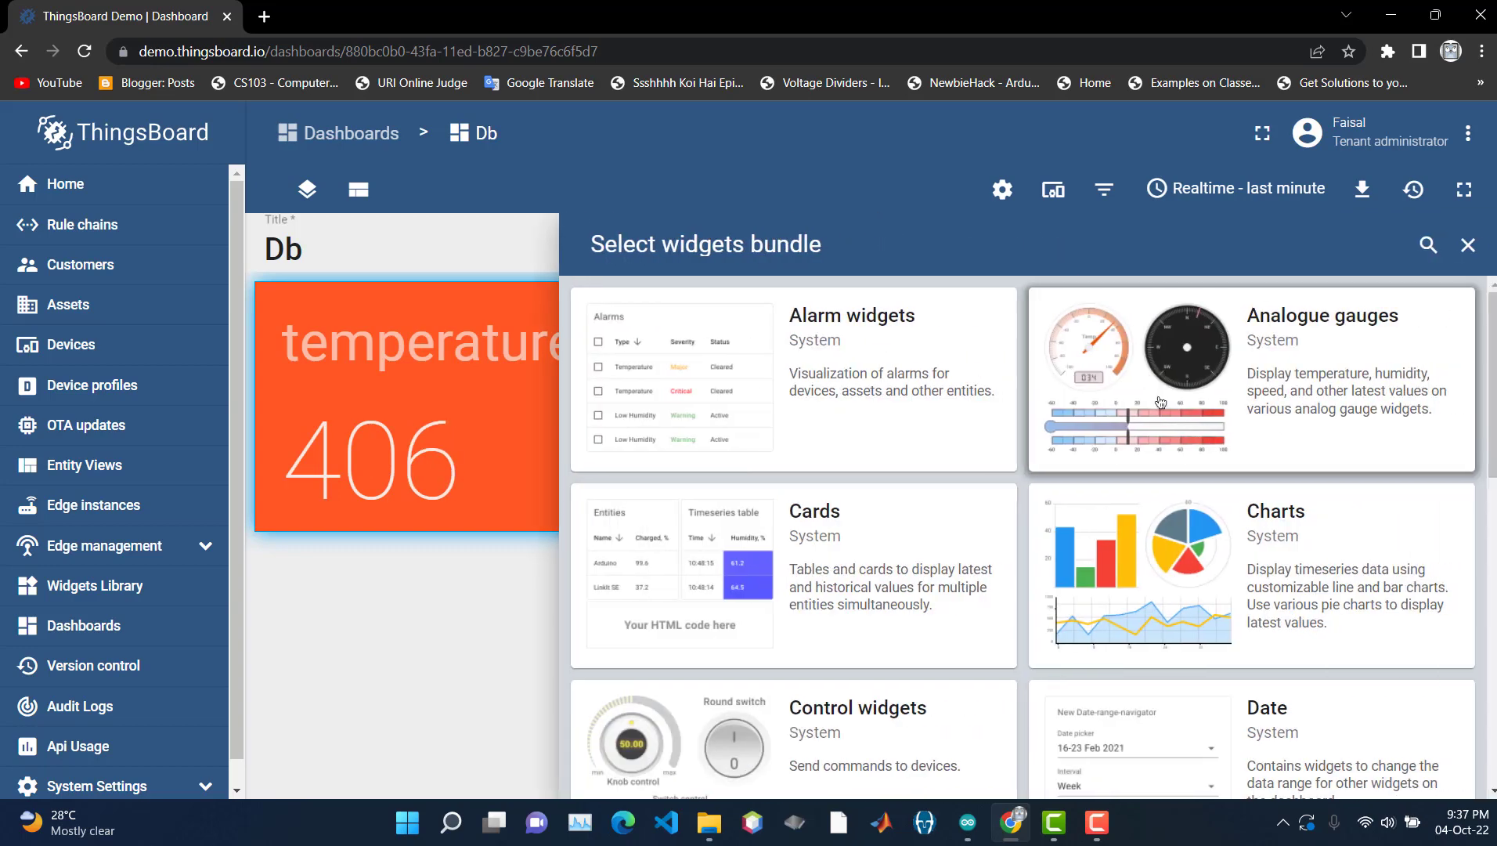
scroll(862, 528, down, 2)
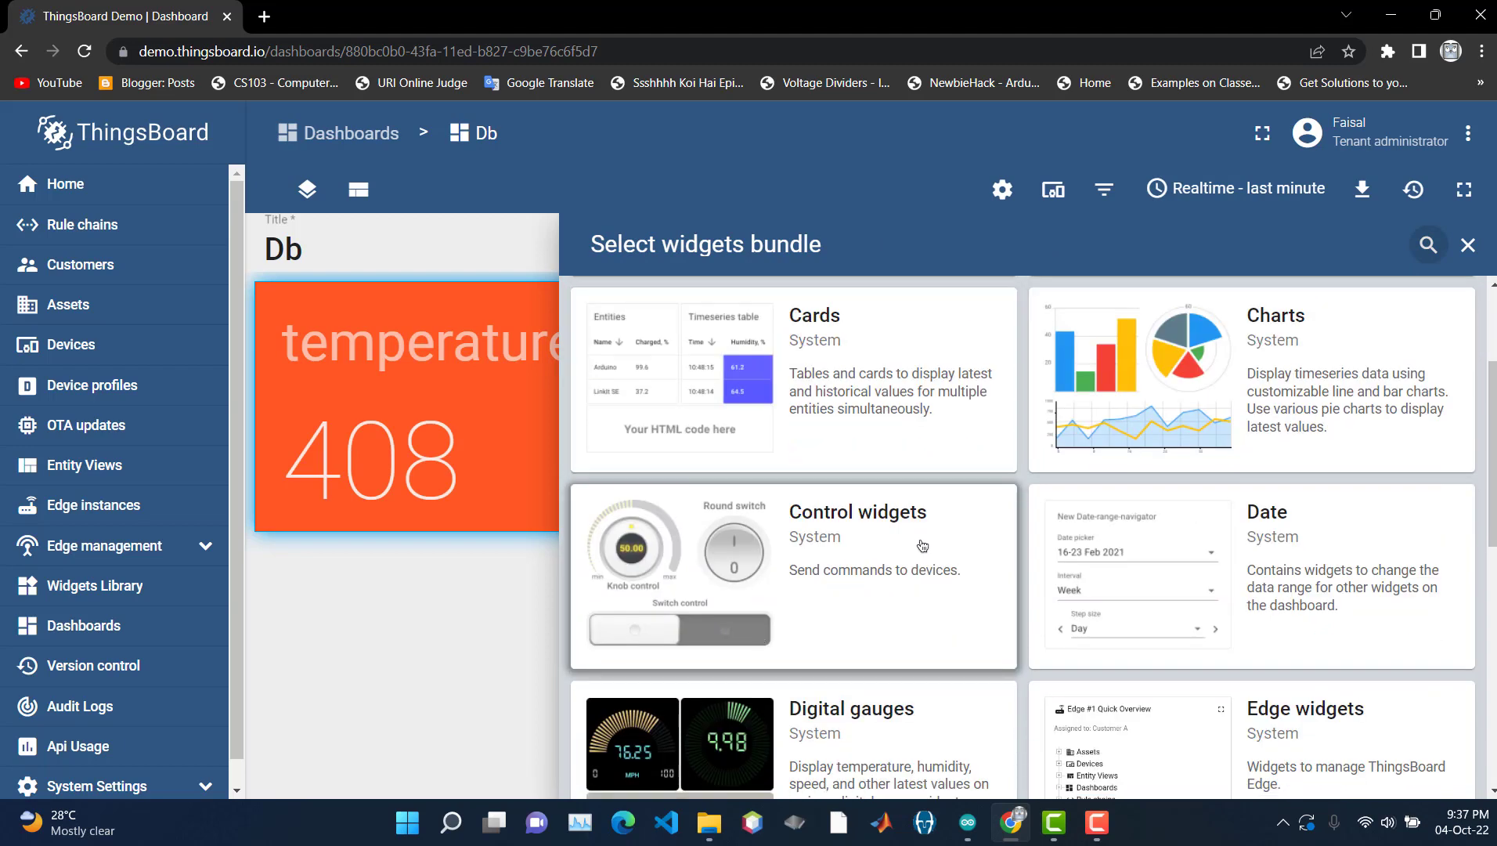
click(938, 540)
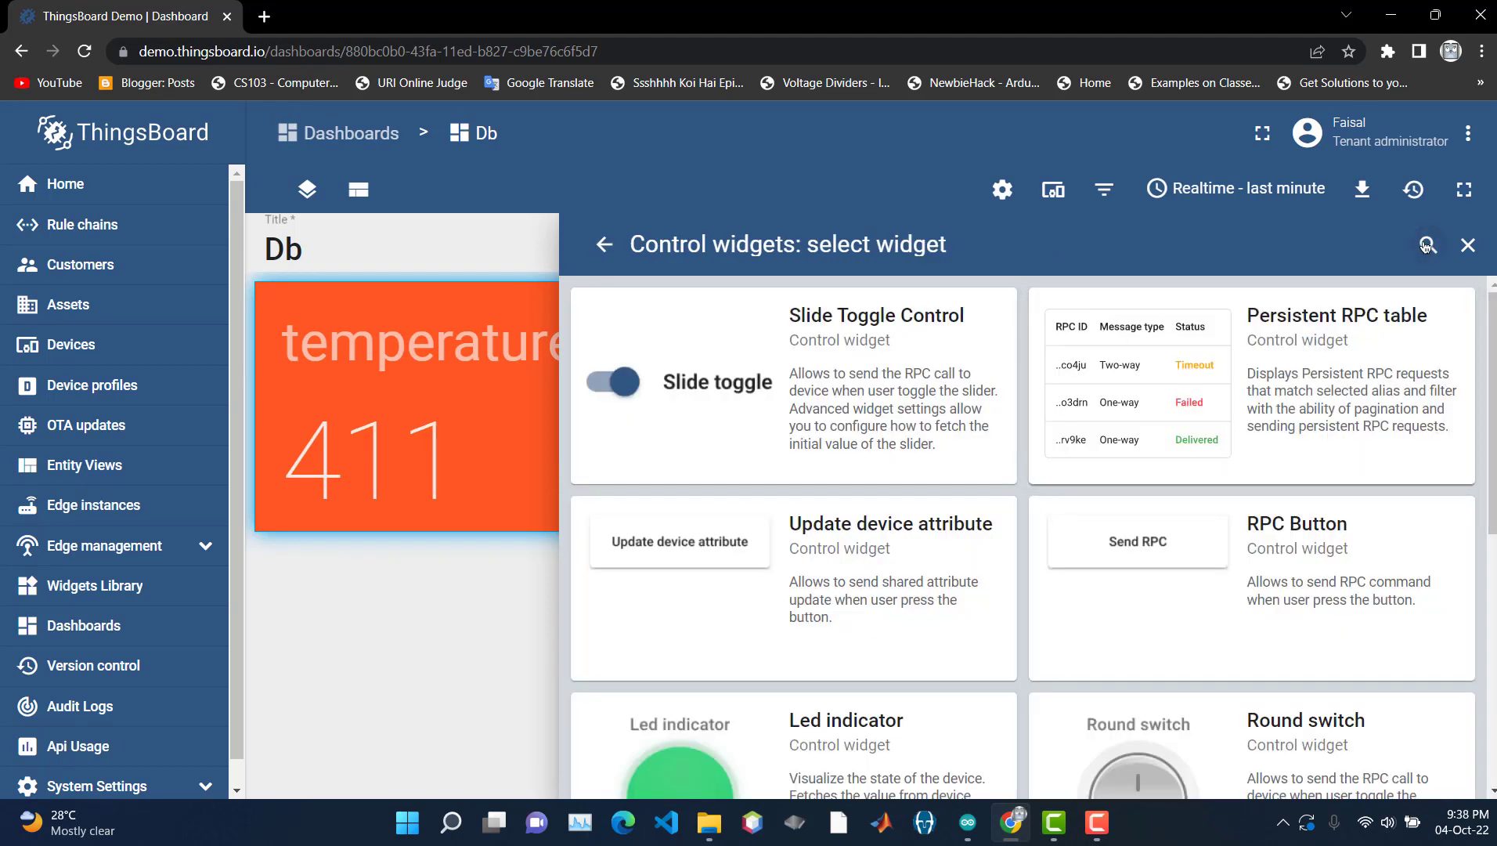
click(1426, 246)
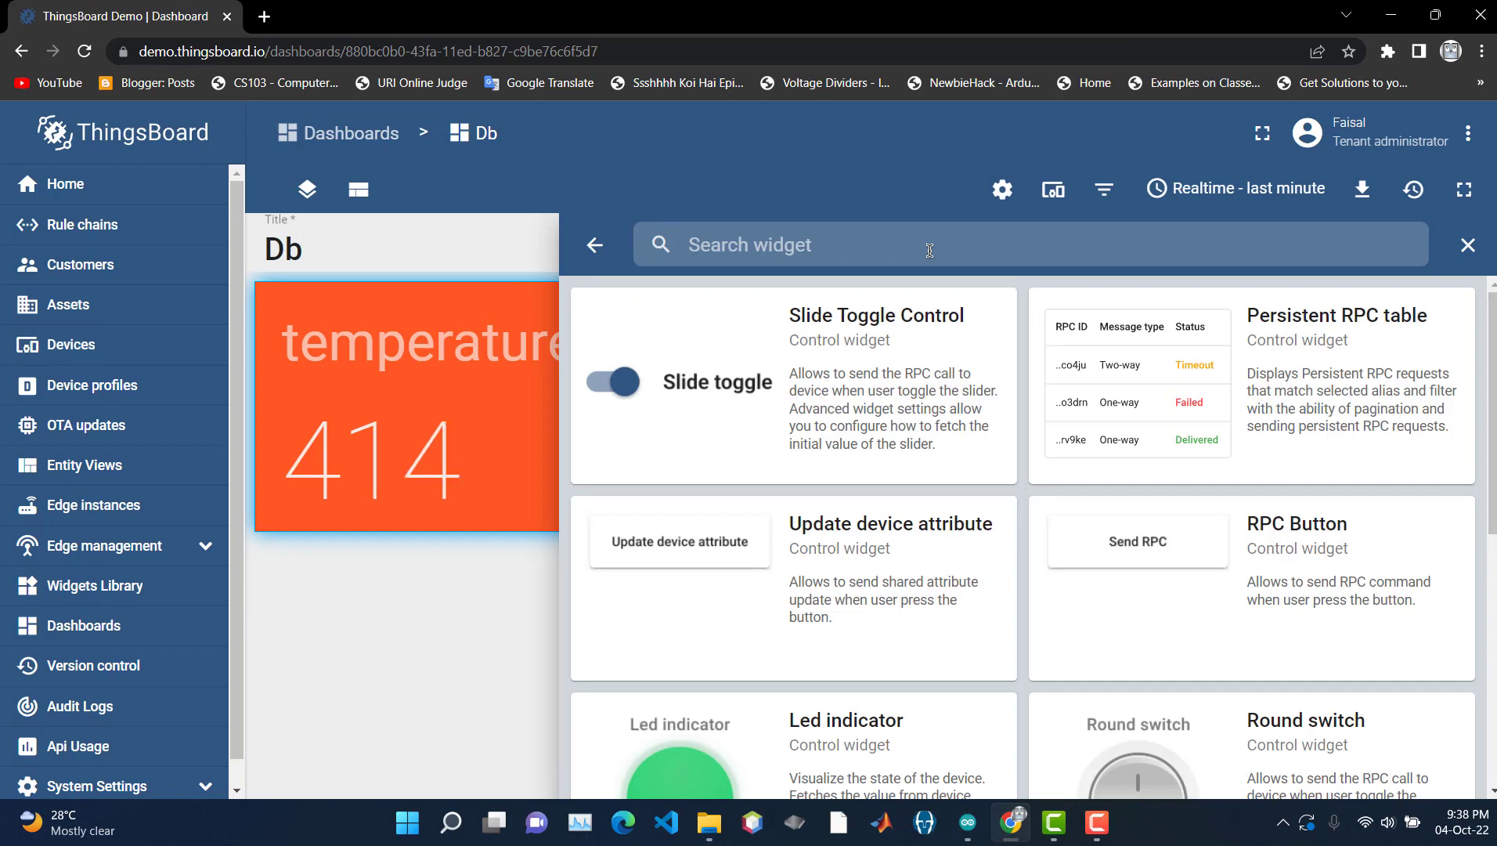
click(929, 249)
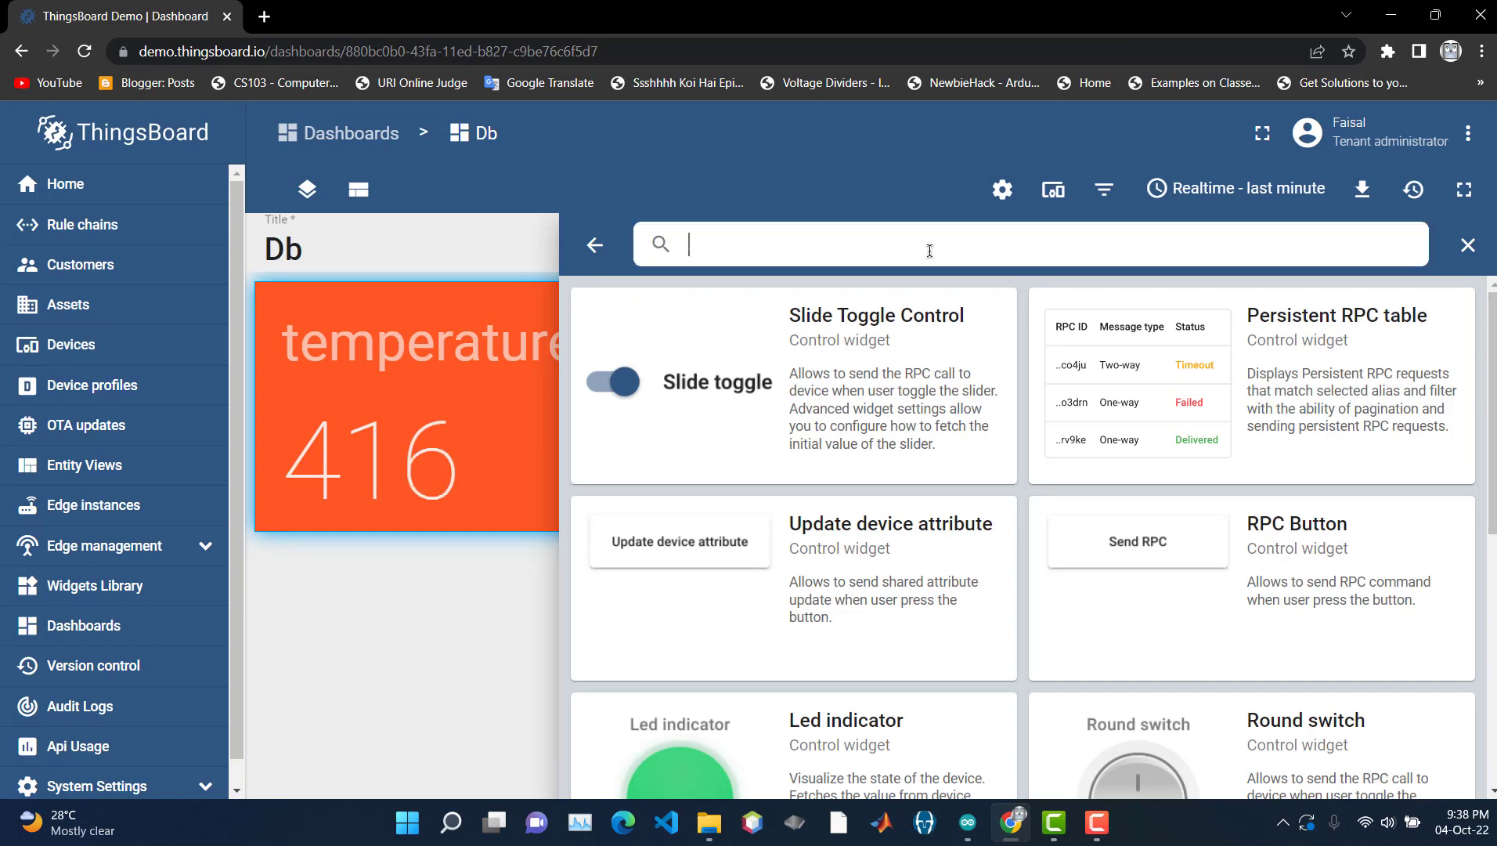
text(togg)
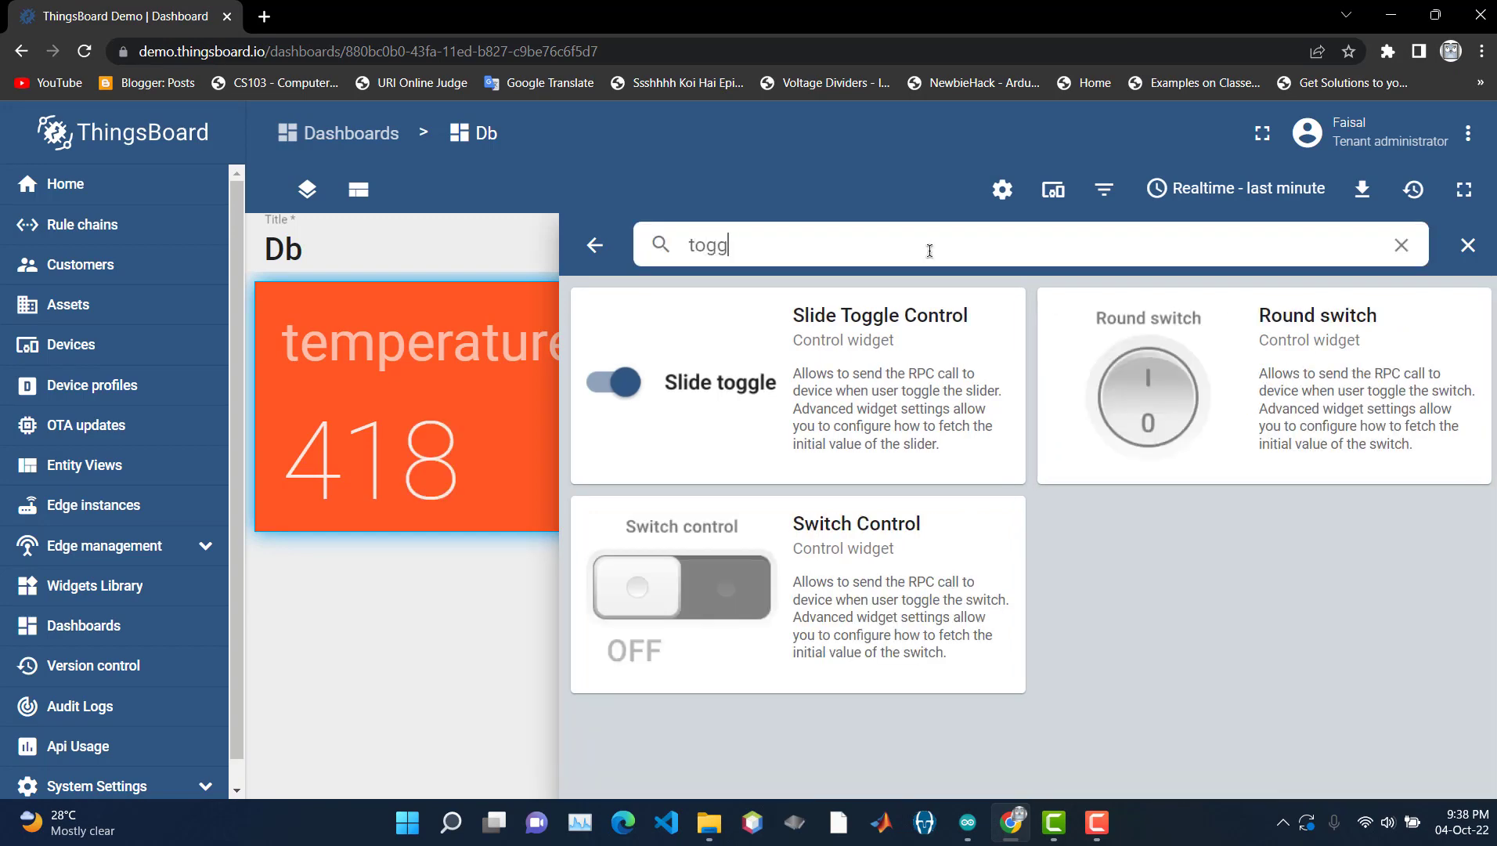
click(971, 565)
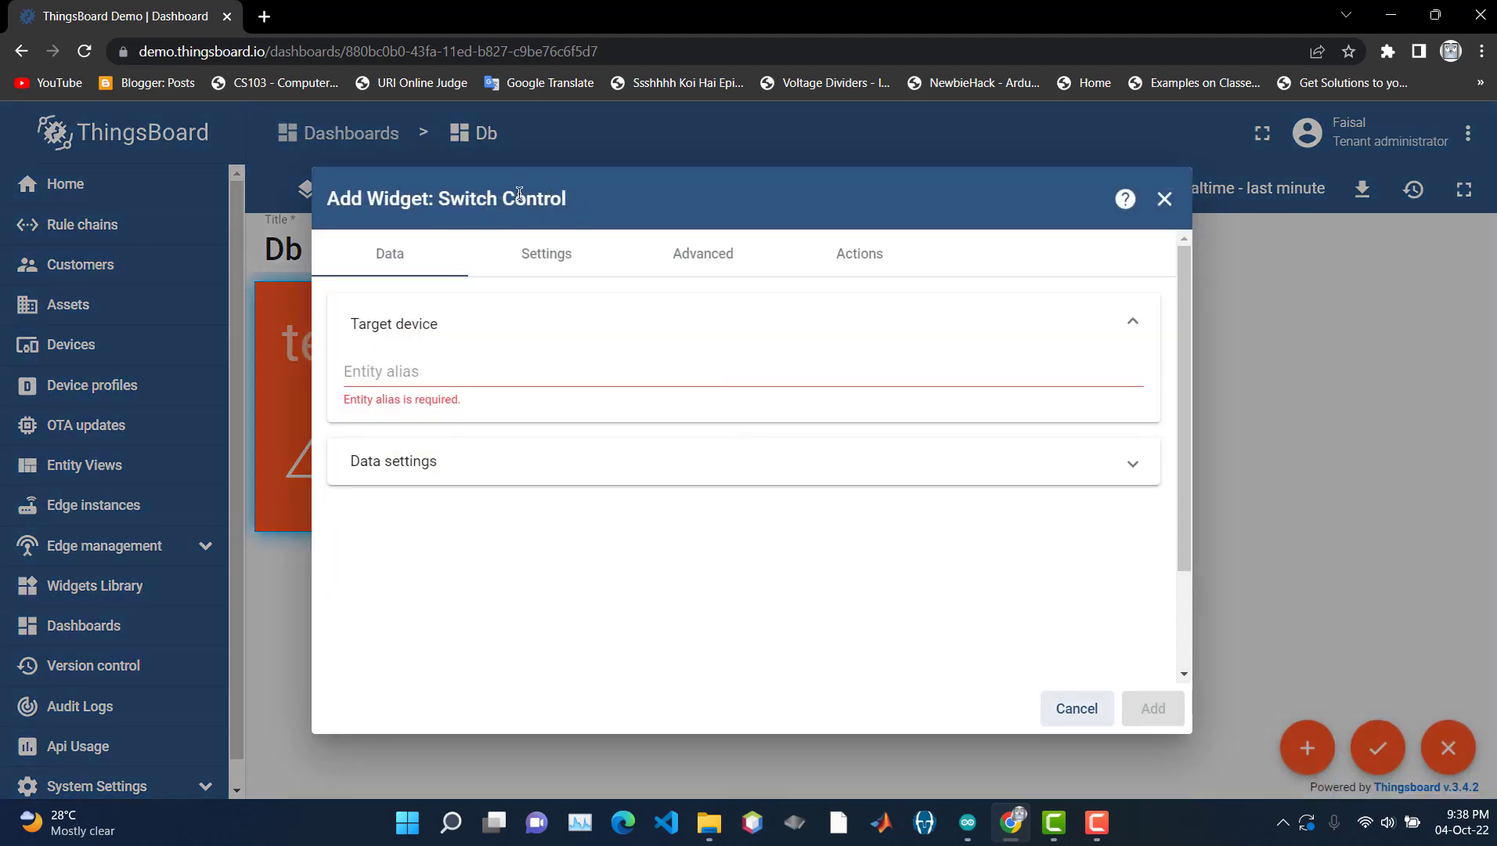
- Try TS1 as the entity alias of the switch widget's target device
click(406, 375)
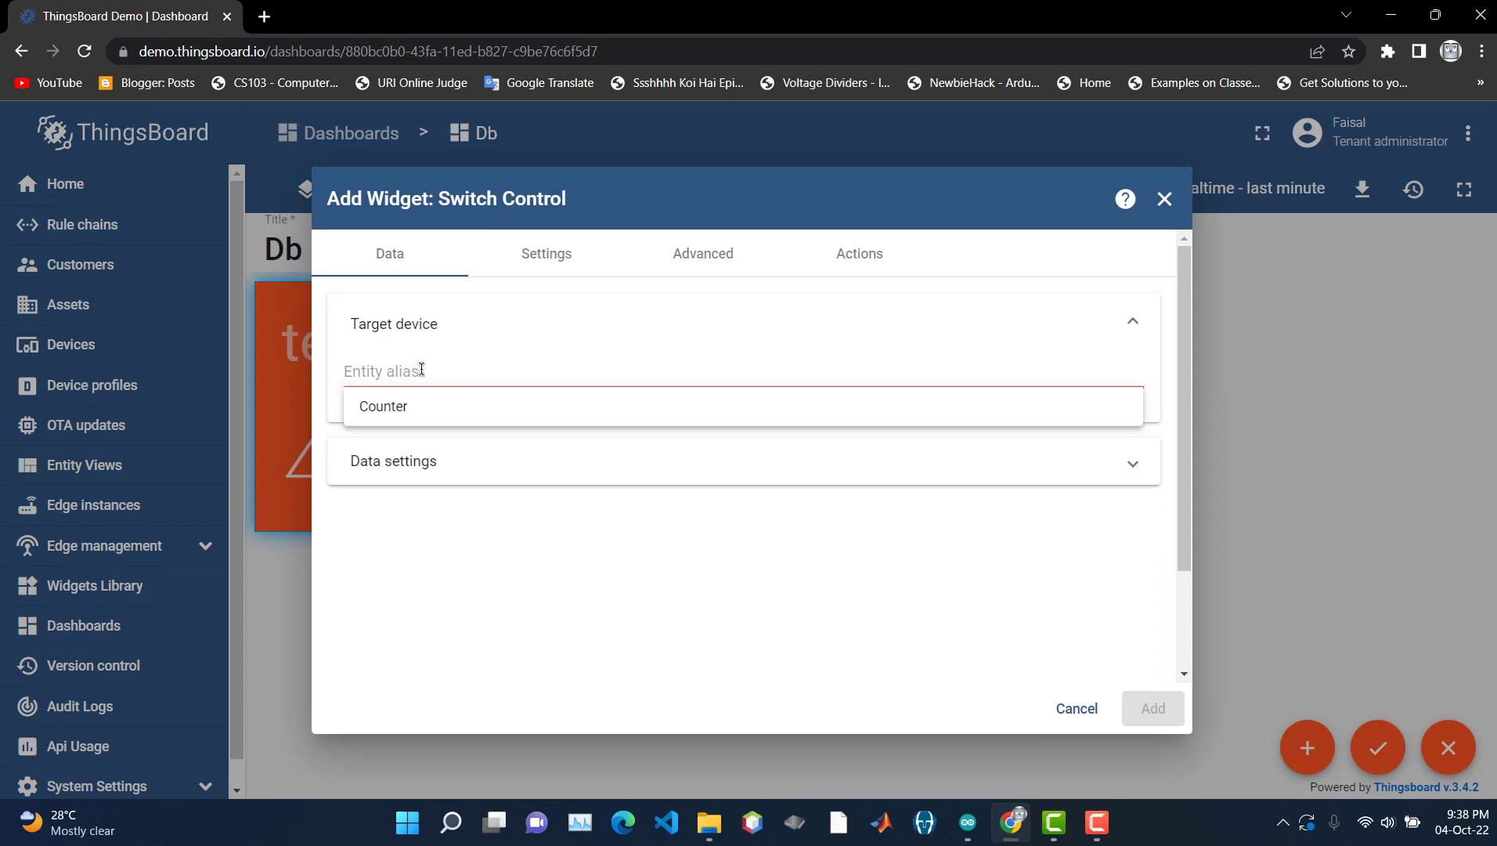
text(TS)
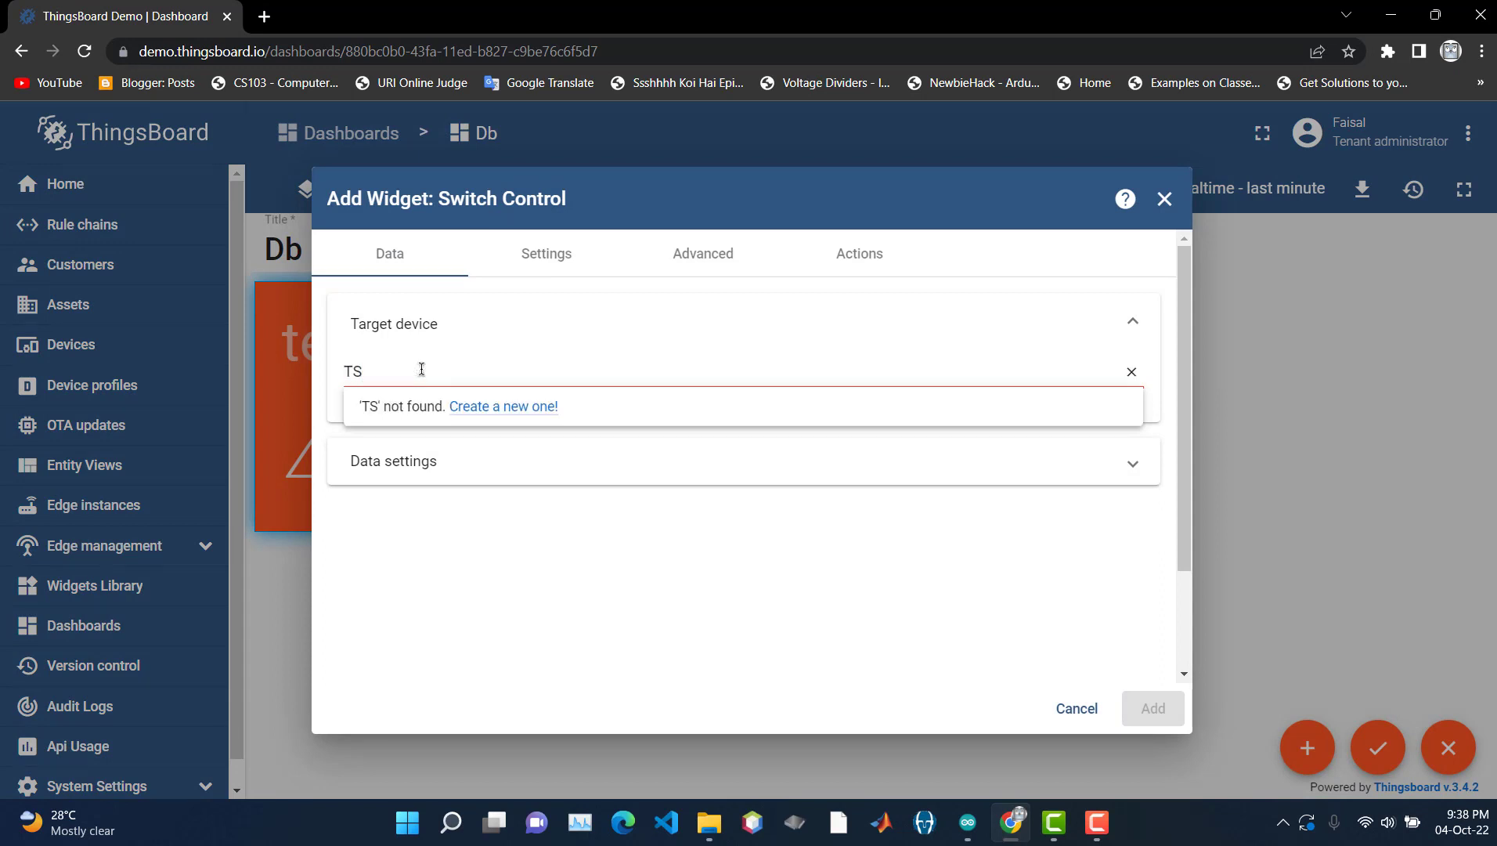
text(1)
click(699, 631)
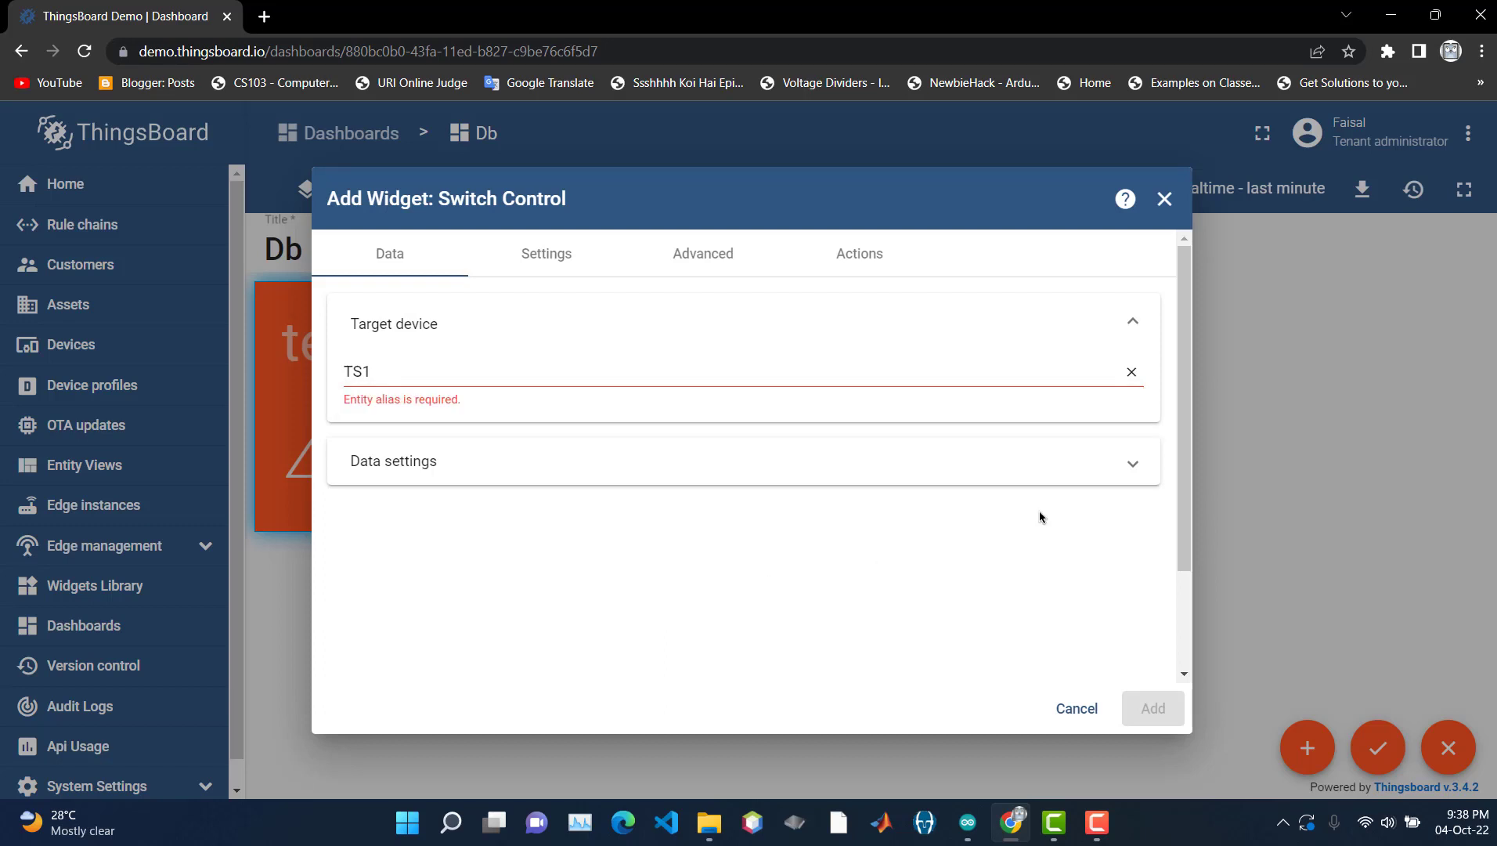
click(1143, 474)
click(1141, 471)
- In the switch's advanced settings, set the RPC get value method to getValue_1
click(688, 256)
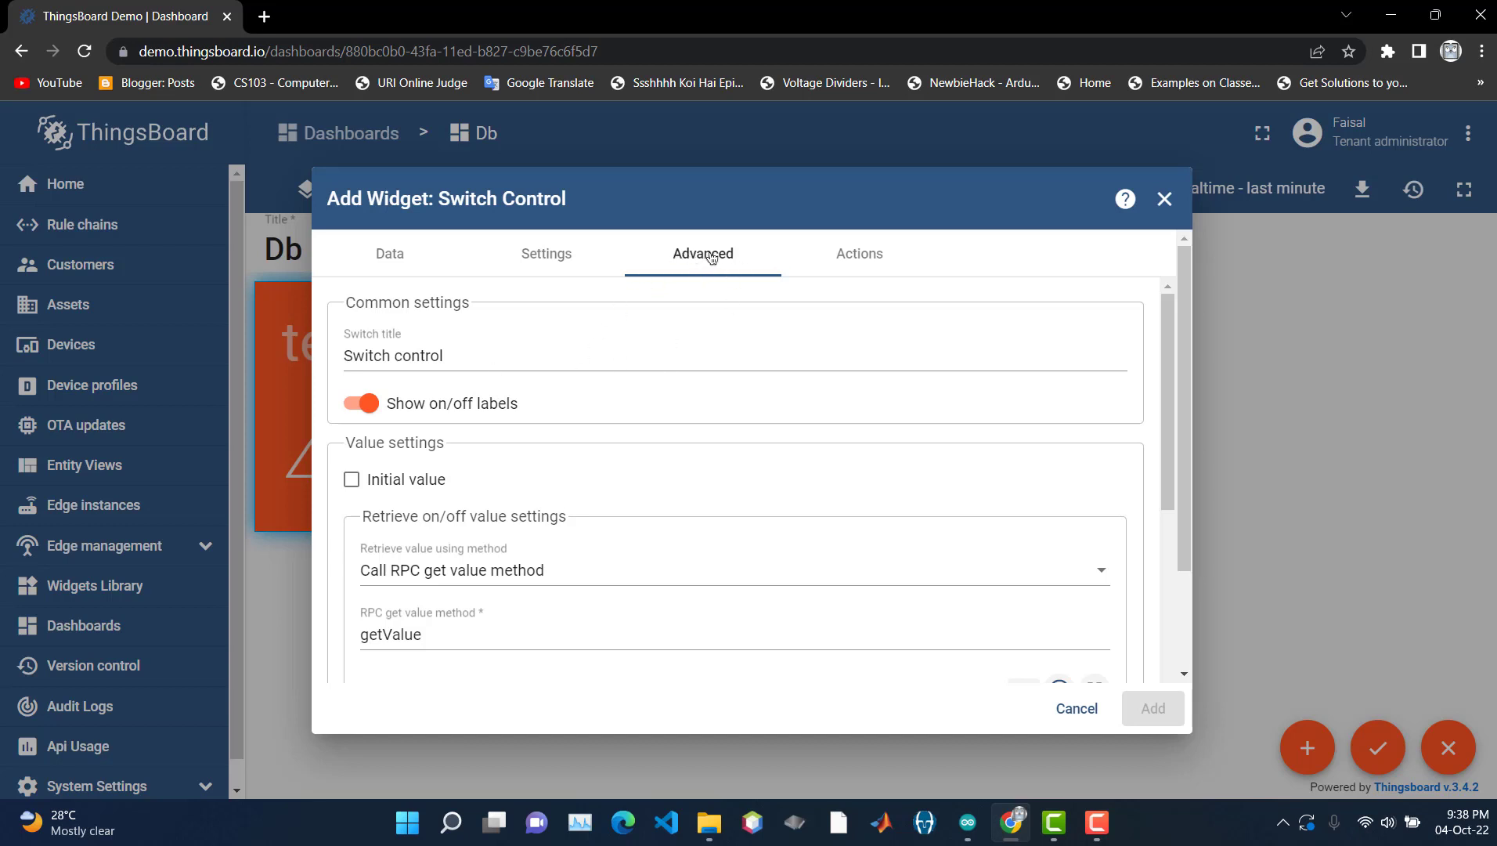
scroll(582, 562, down, 3)
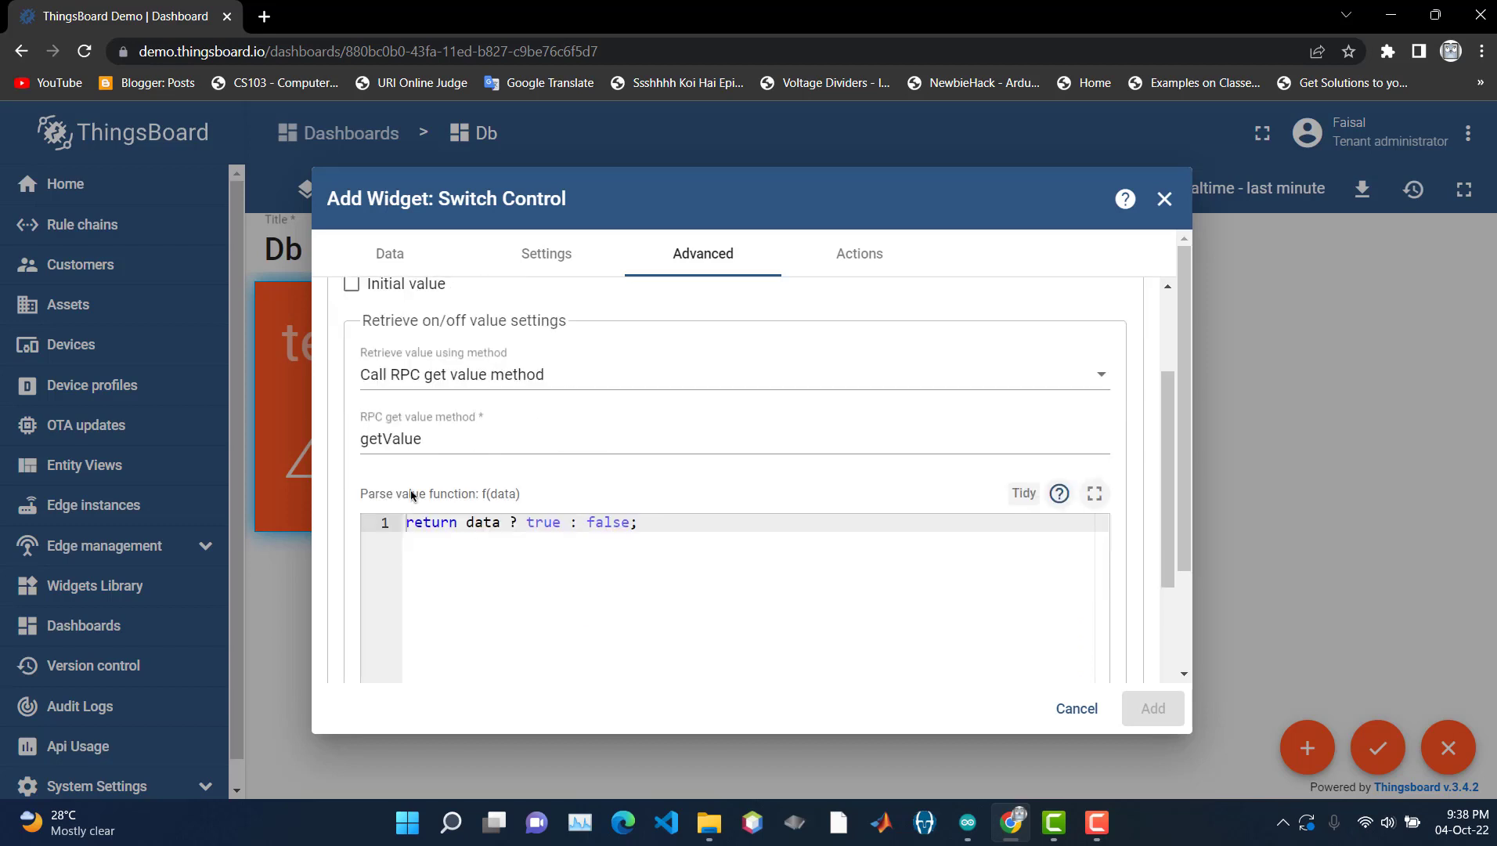
click(469, 439)
double_click(357, 443)
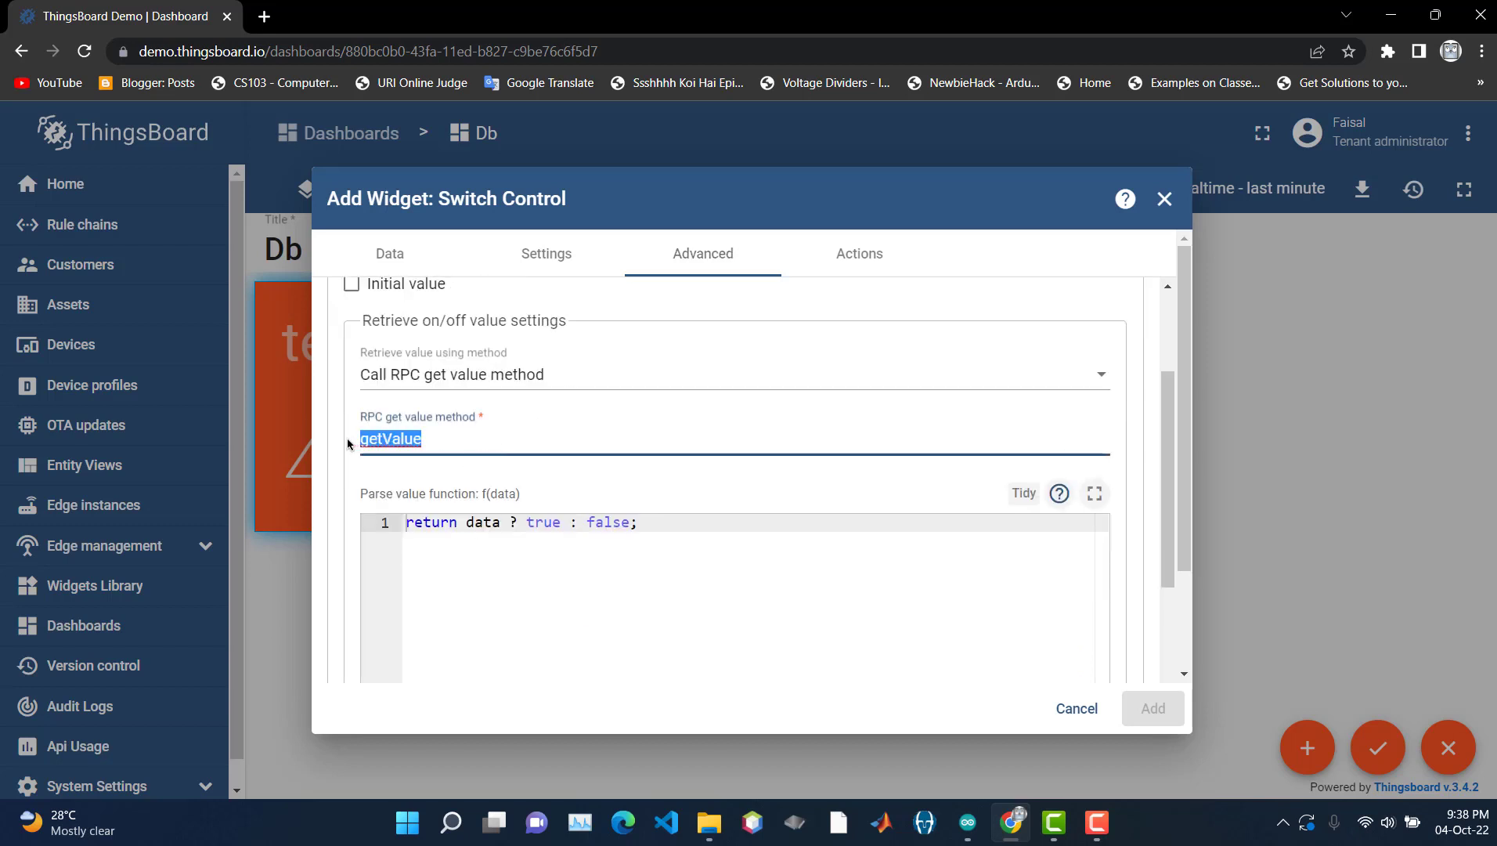
click(383, 440)
key(alt+Tab)
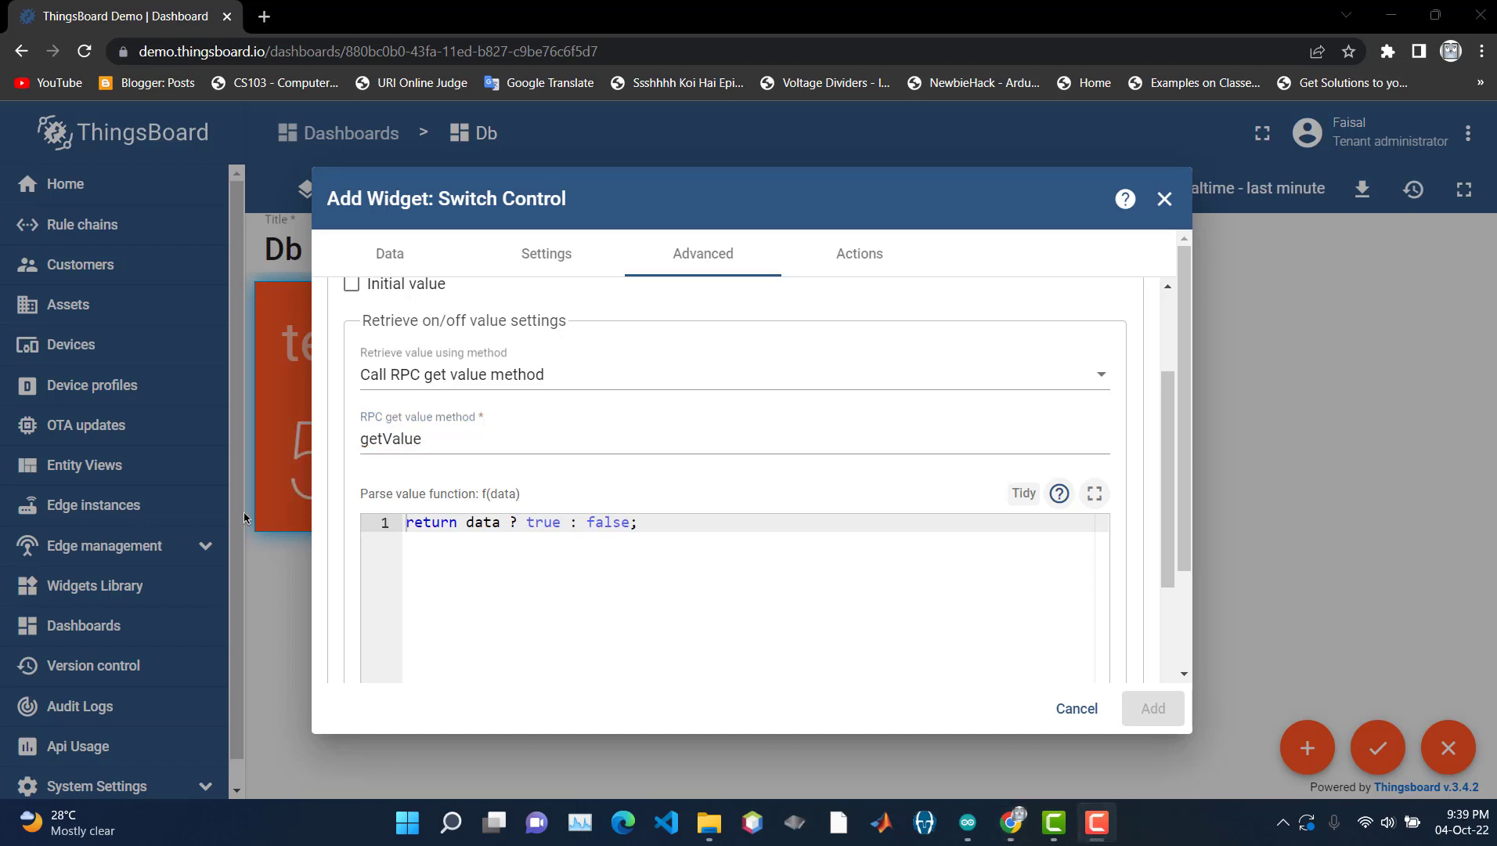
click(456, 438)
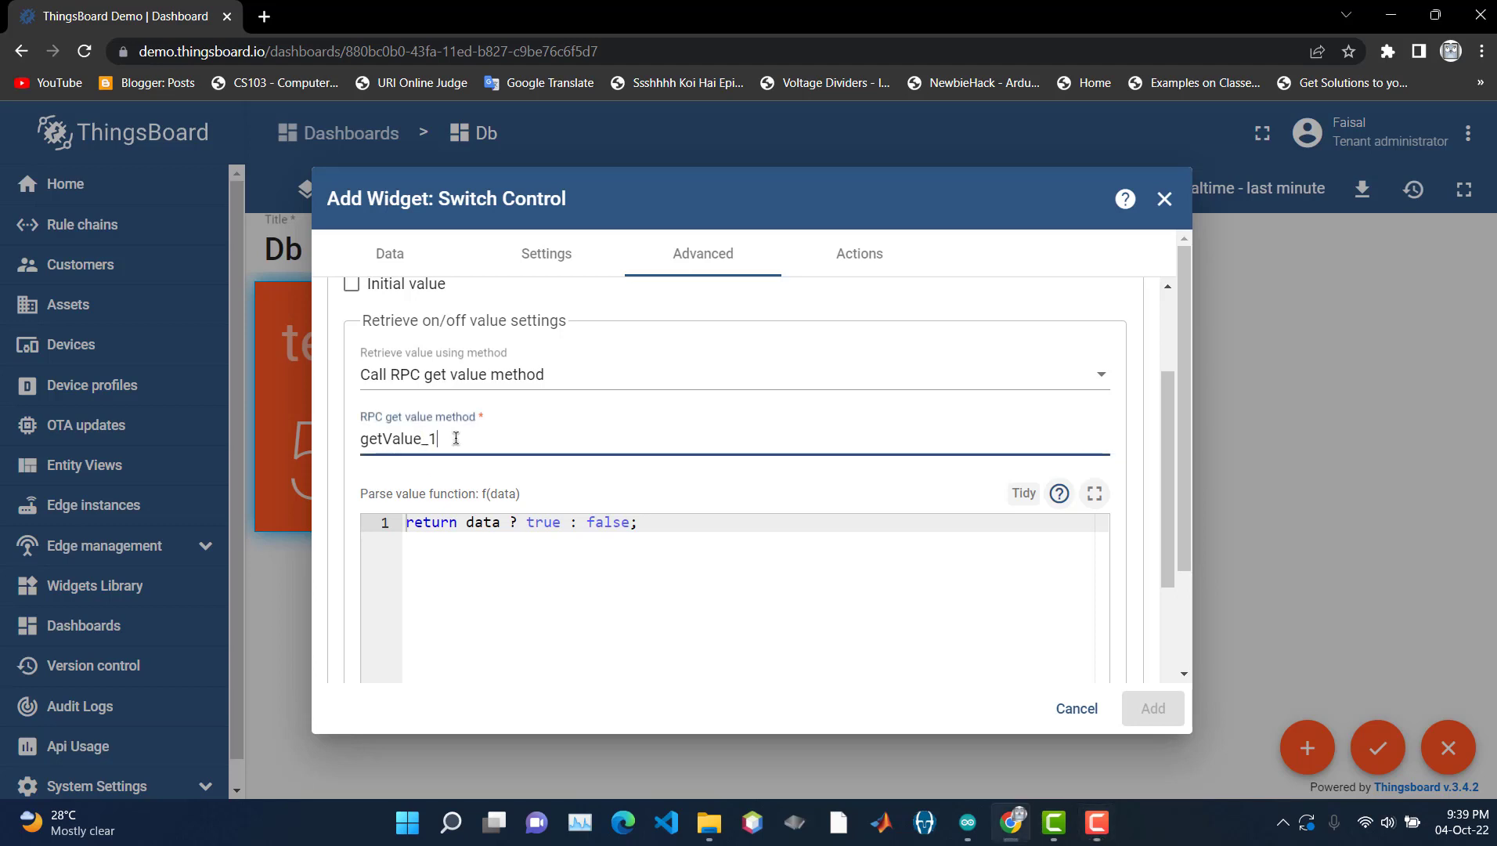
text(_1)
drag(455, 439, 336, 439)
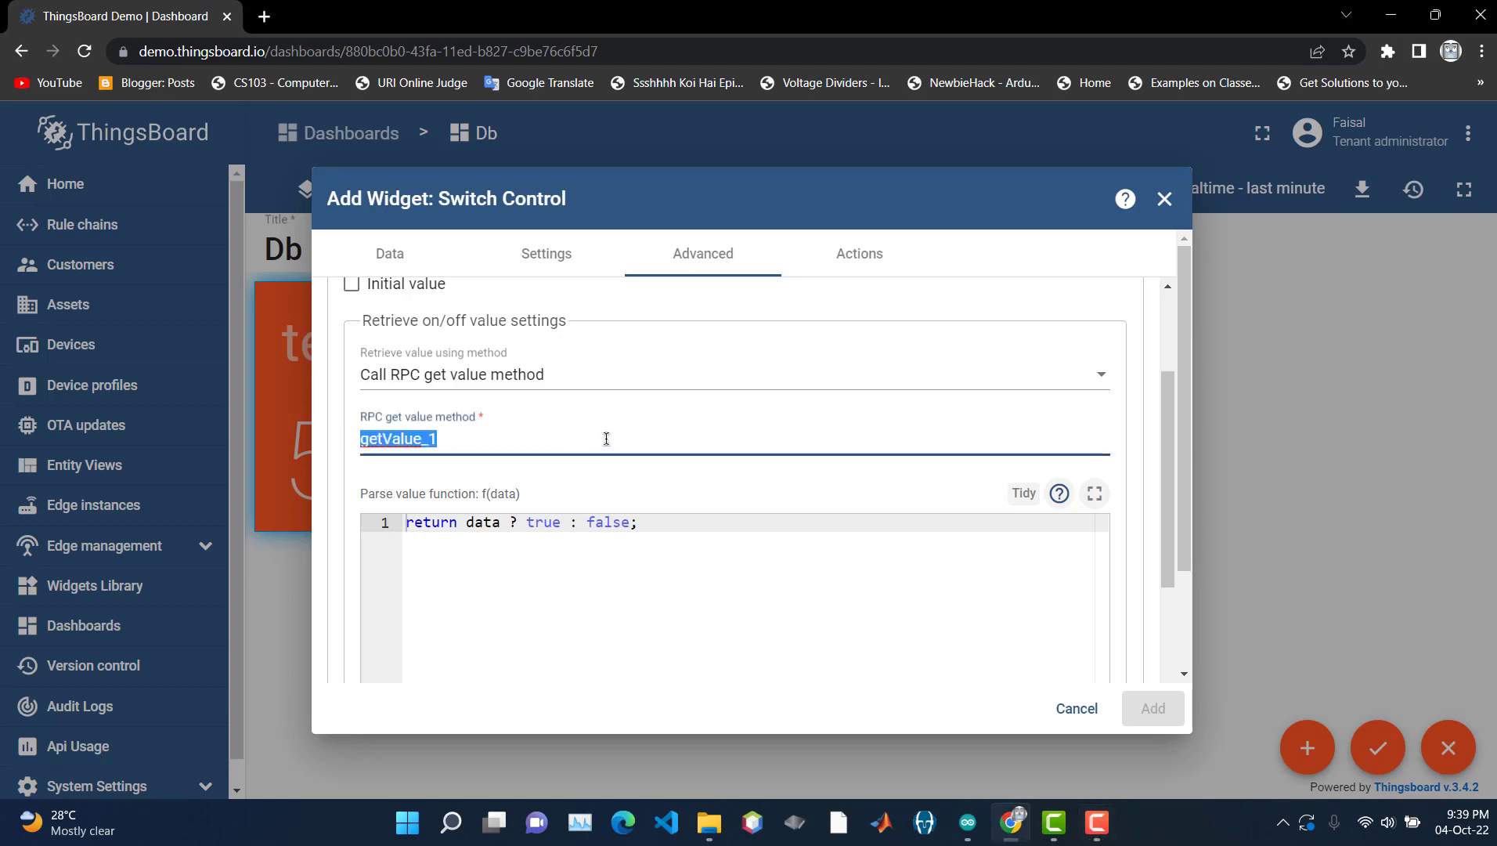
- In the switch's update value settings, set the RPC set value method to setValue_1
scroll(604, 457, down, 7)
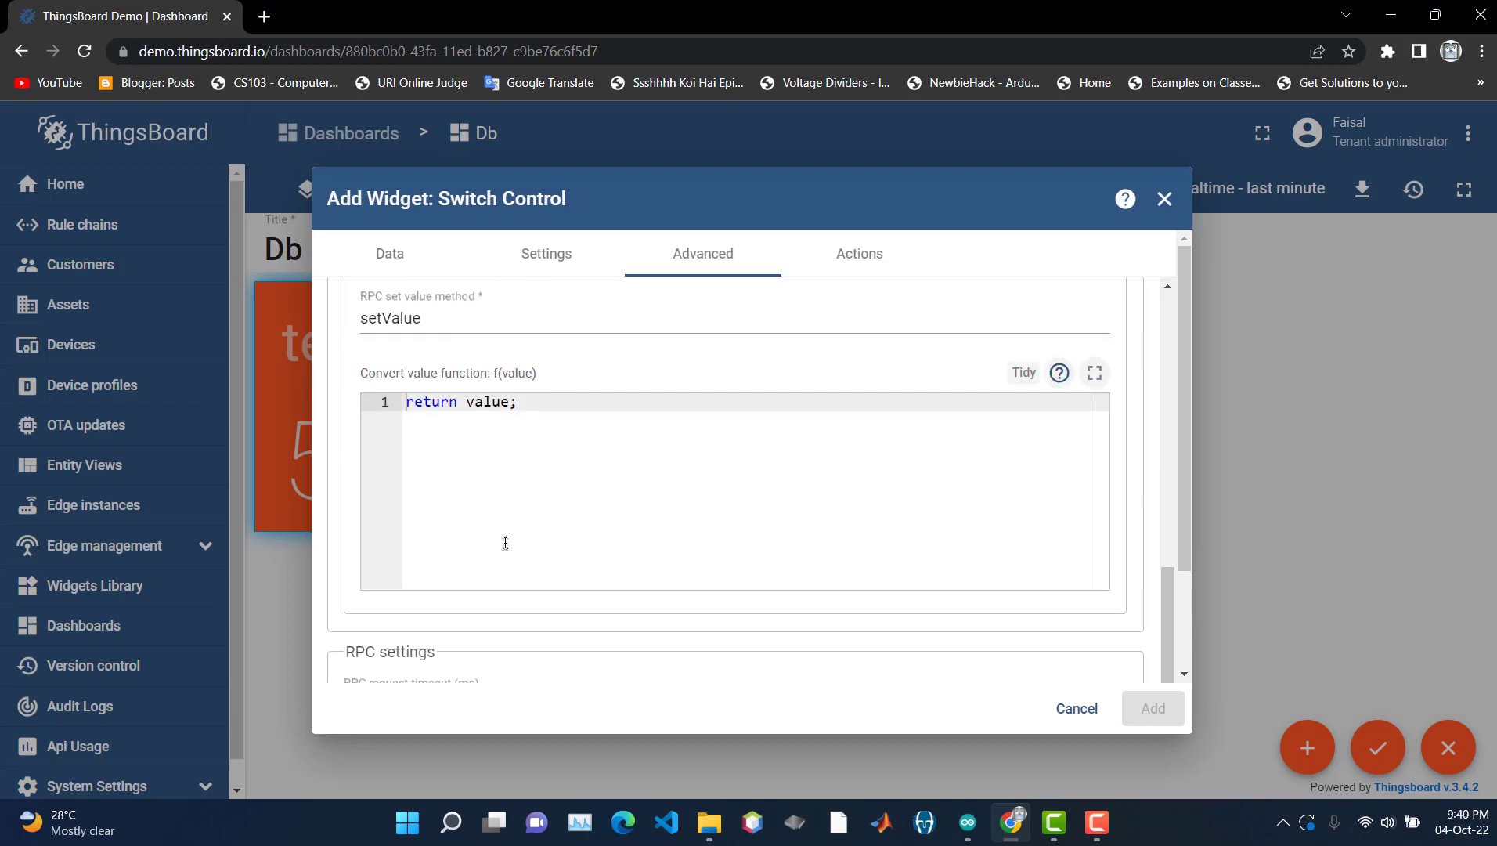
scroll(509, 573, down, 3)
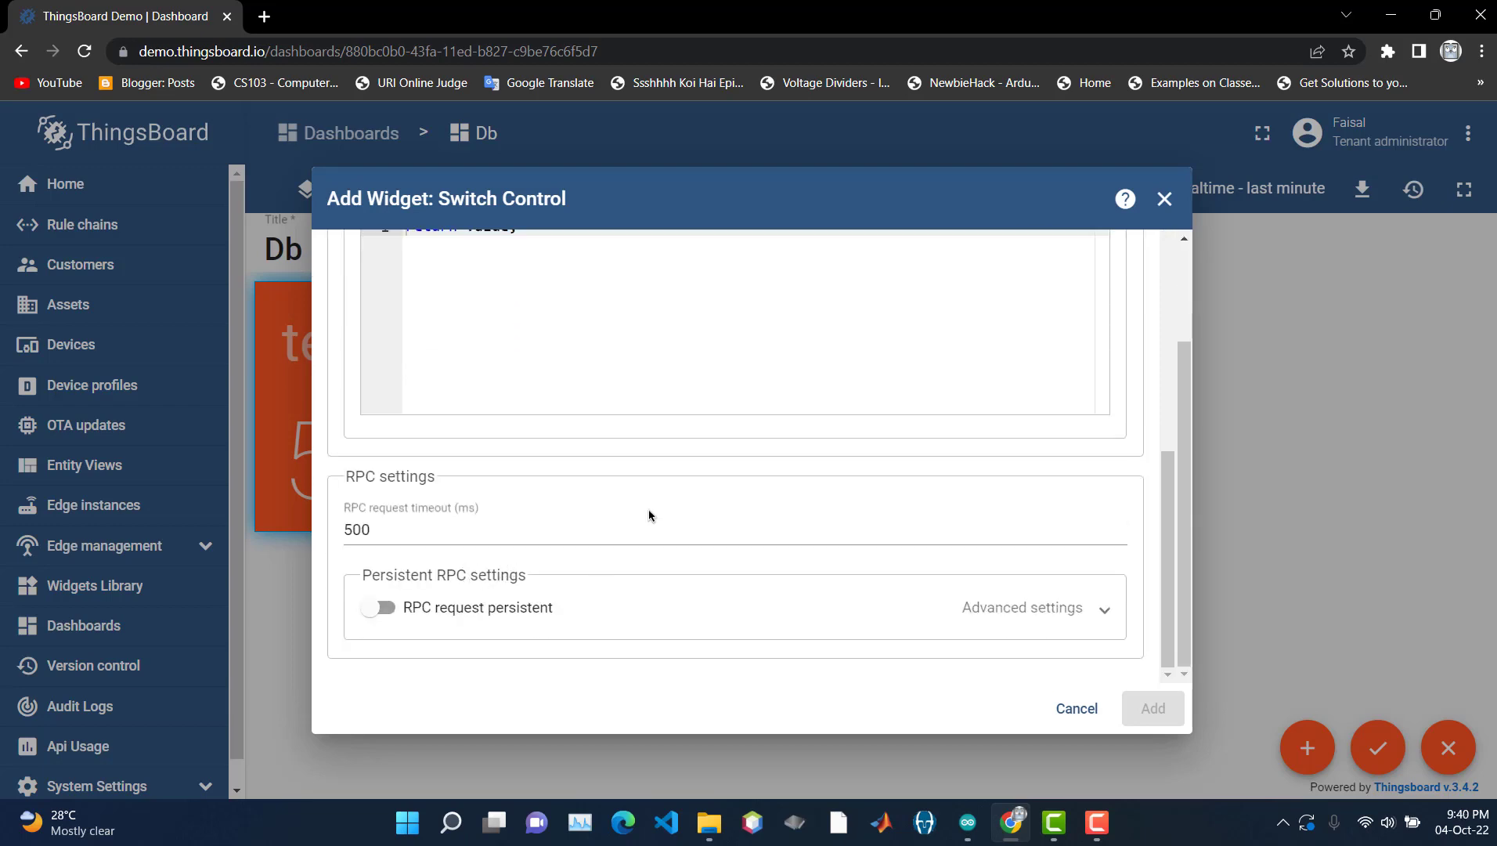
scroll(651, 514, up, 10)
scroll(651, 515, up, 2)
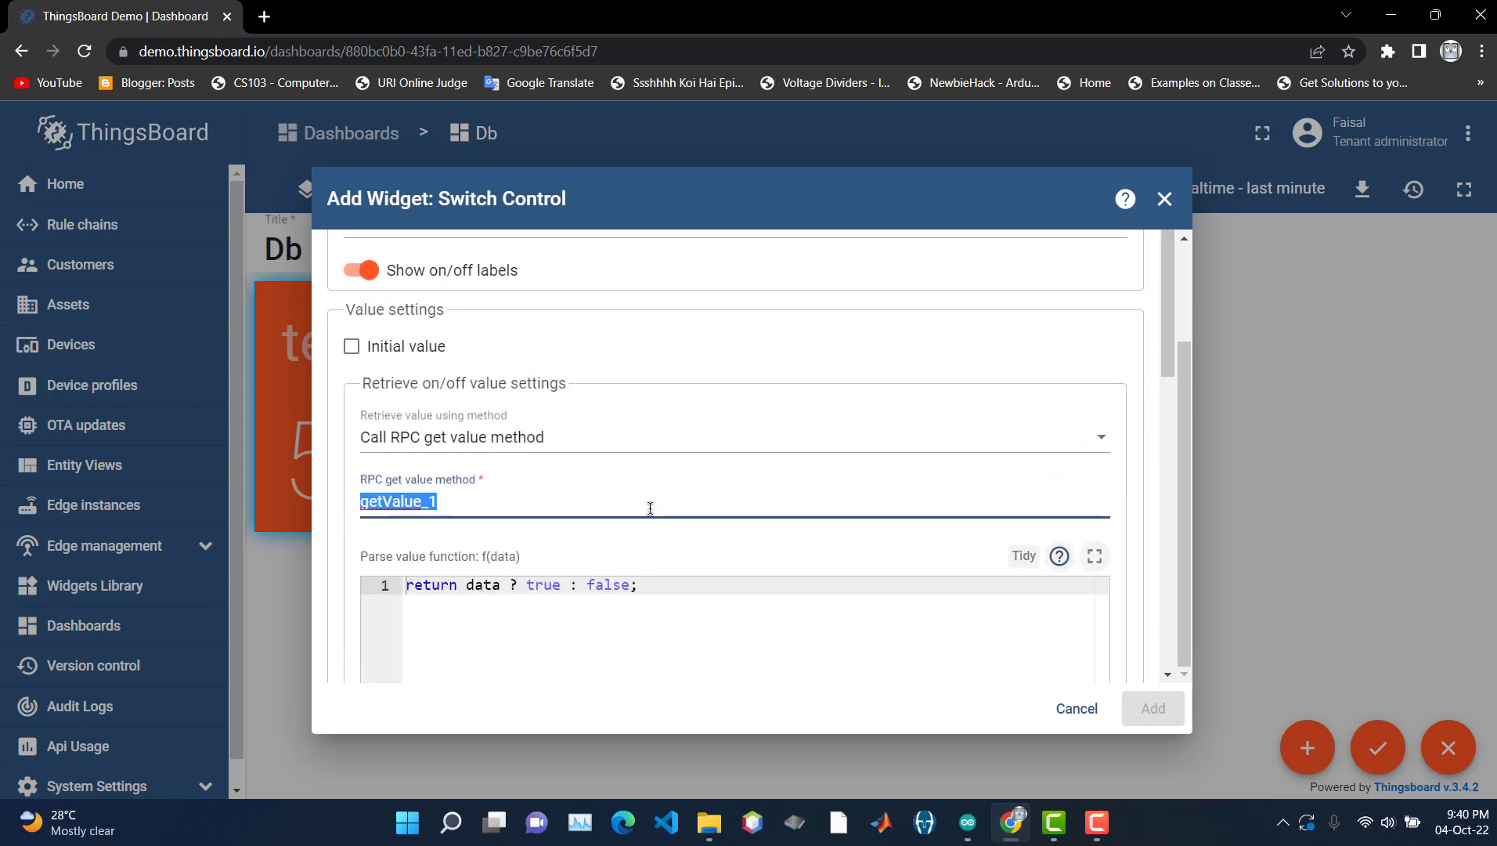
scroll(608, 450, up, 2)
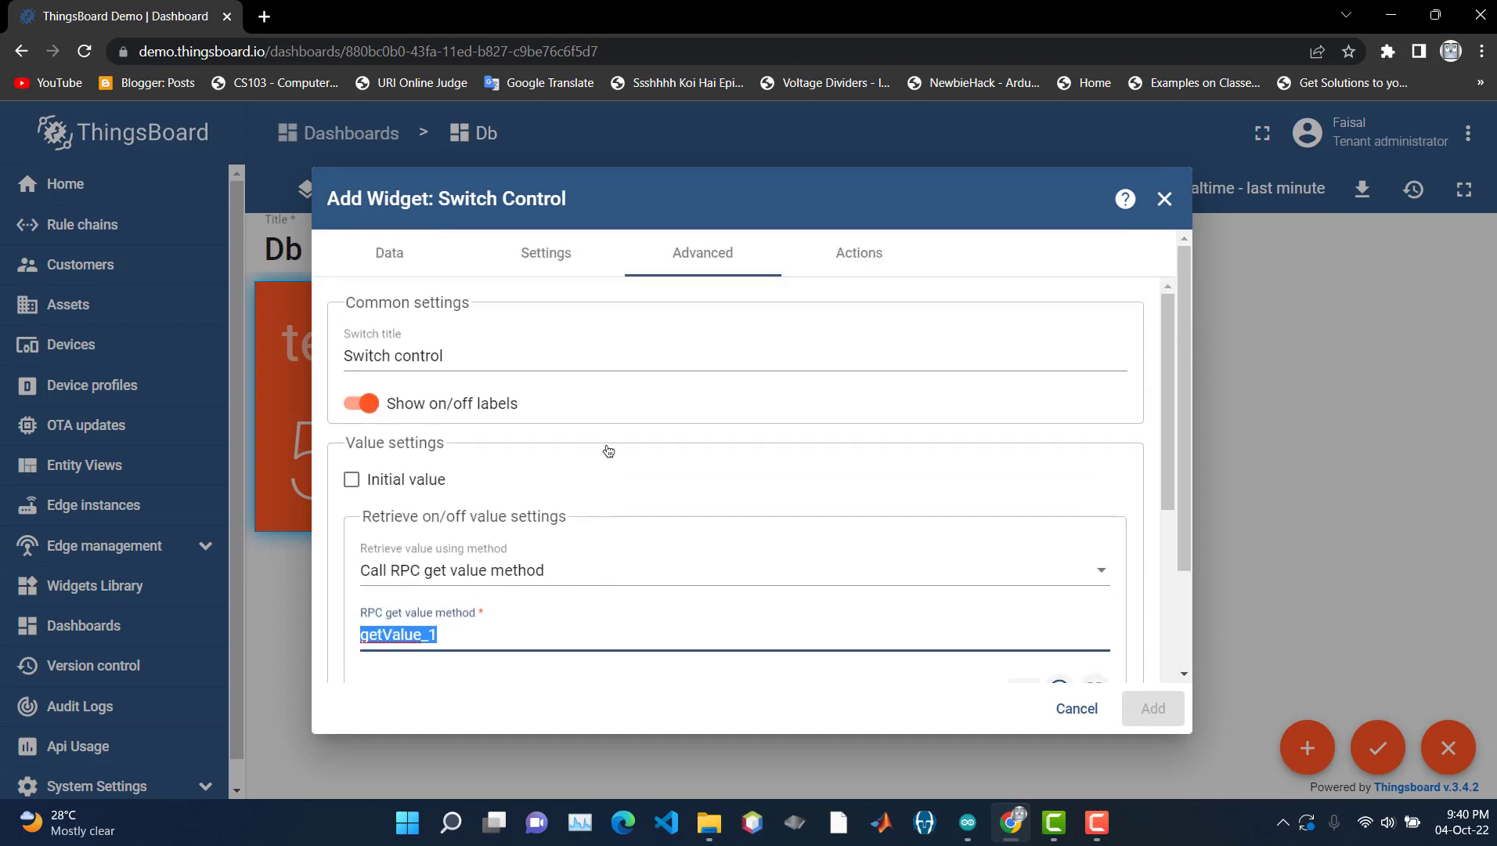
scroll(565, 564, down, 6)
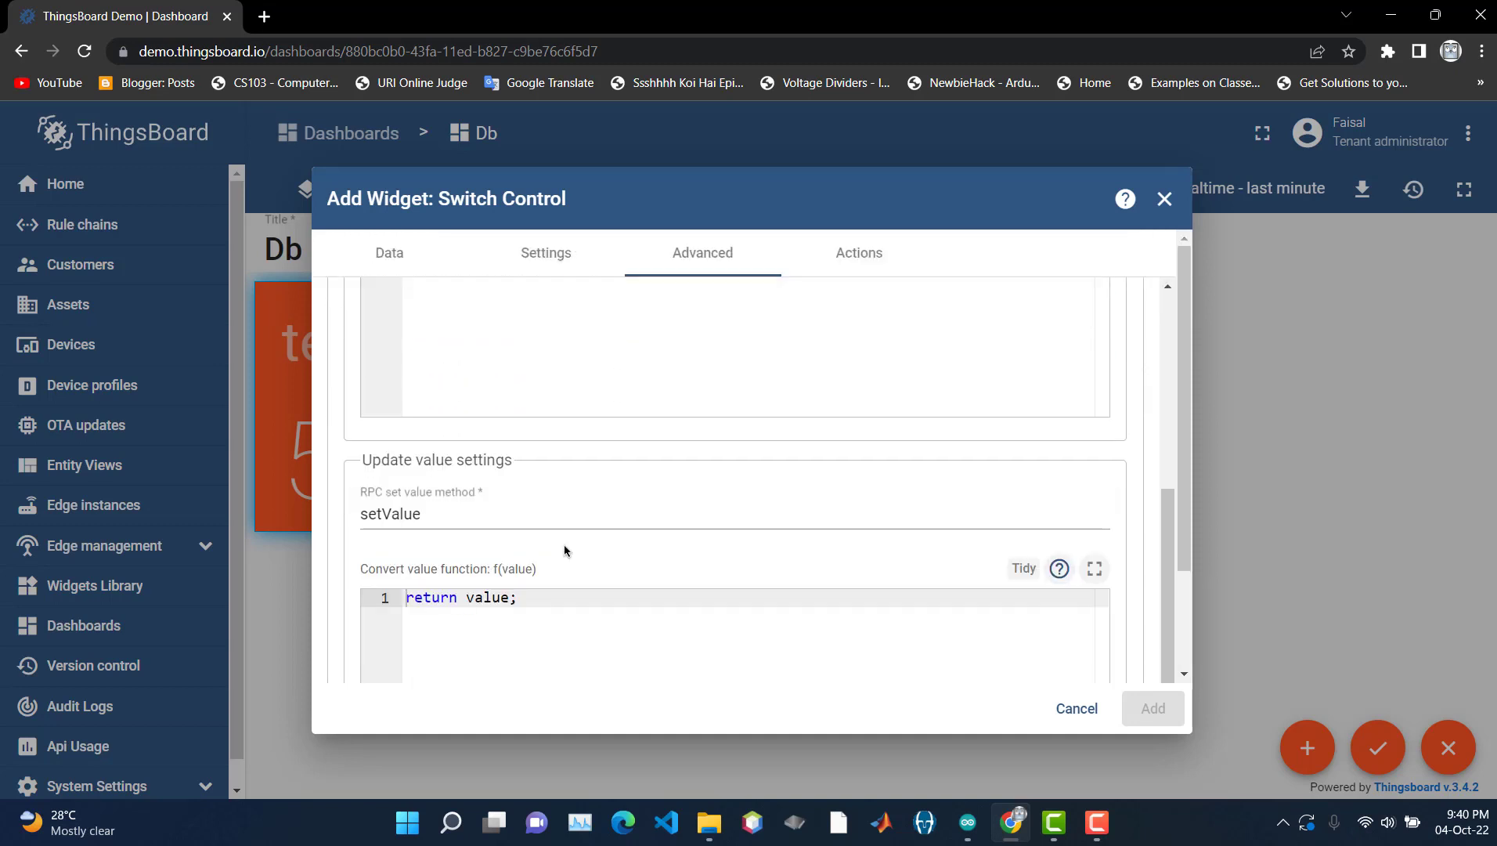
scroll(565, 550, down, 1)
click(456, 417)
double_click(457, 418)
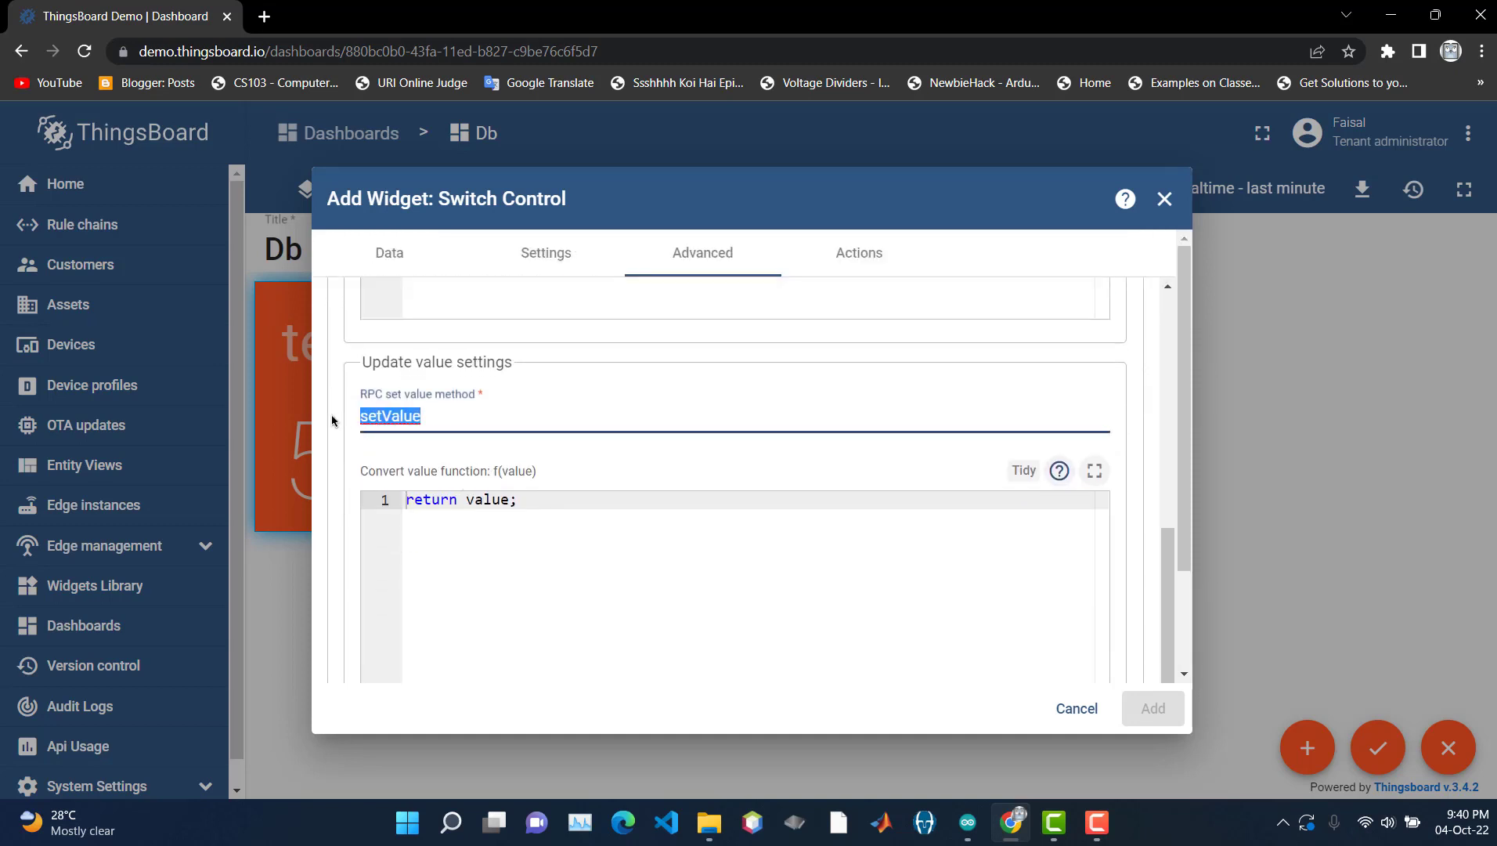
click(580, 415)
text(_1)
scroll(931, 443, up, 5)
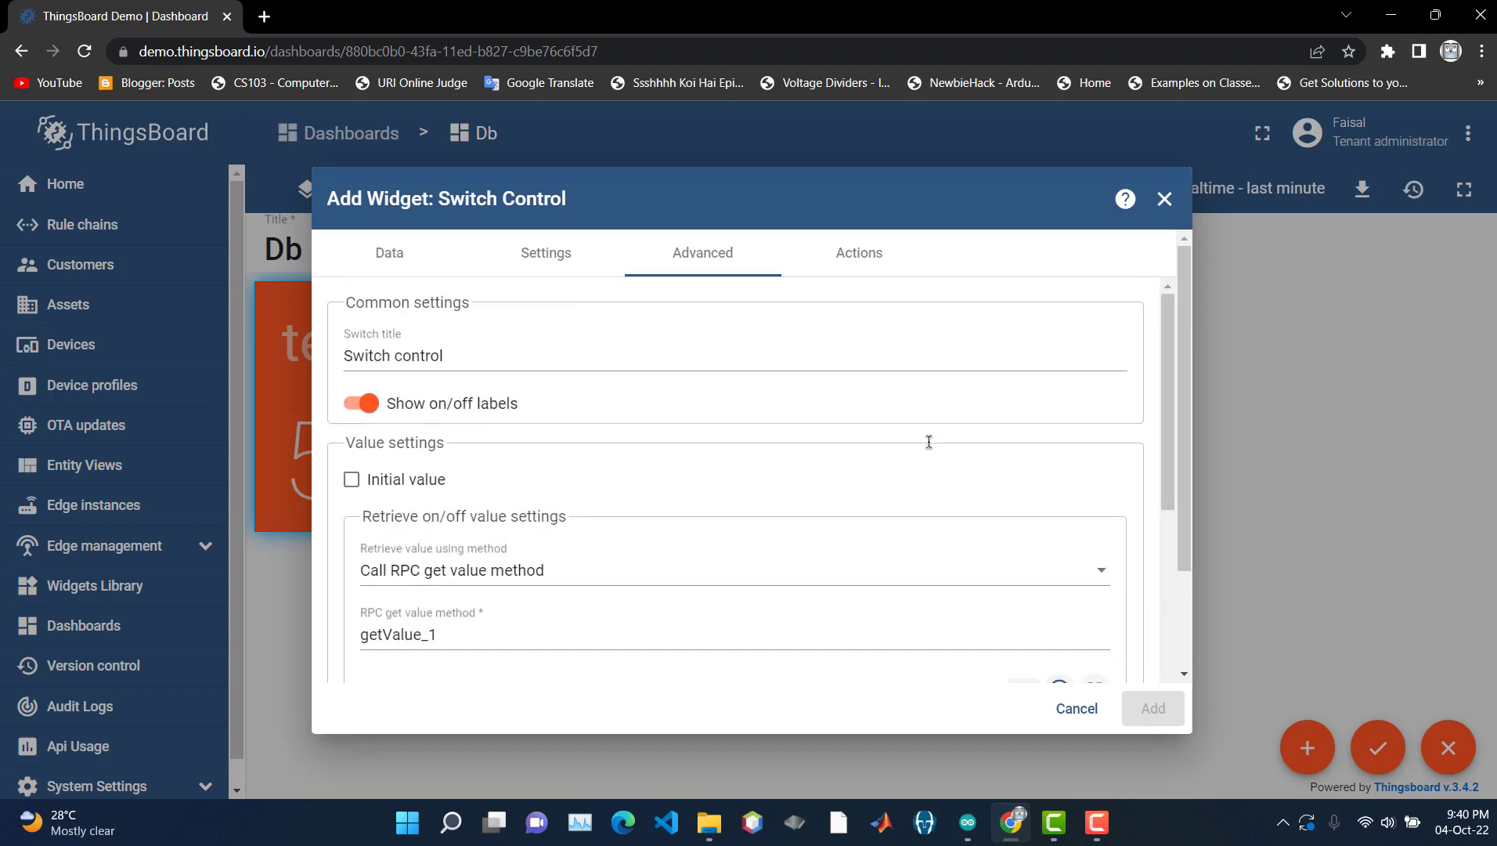
- Replace the target device's entity alias with the existing Counter alias
click(391, 252)
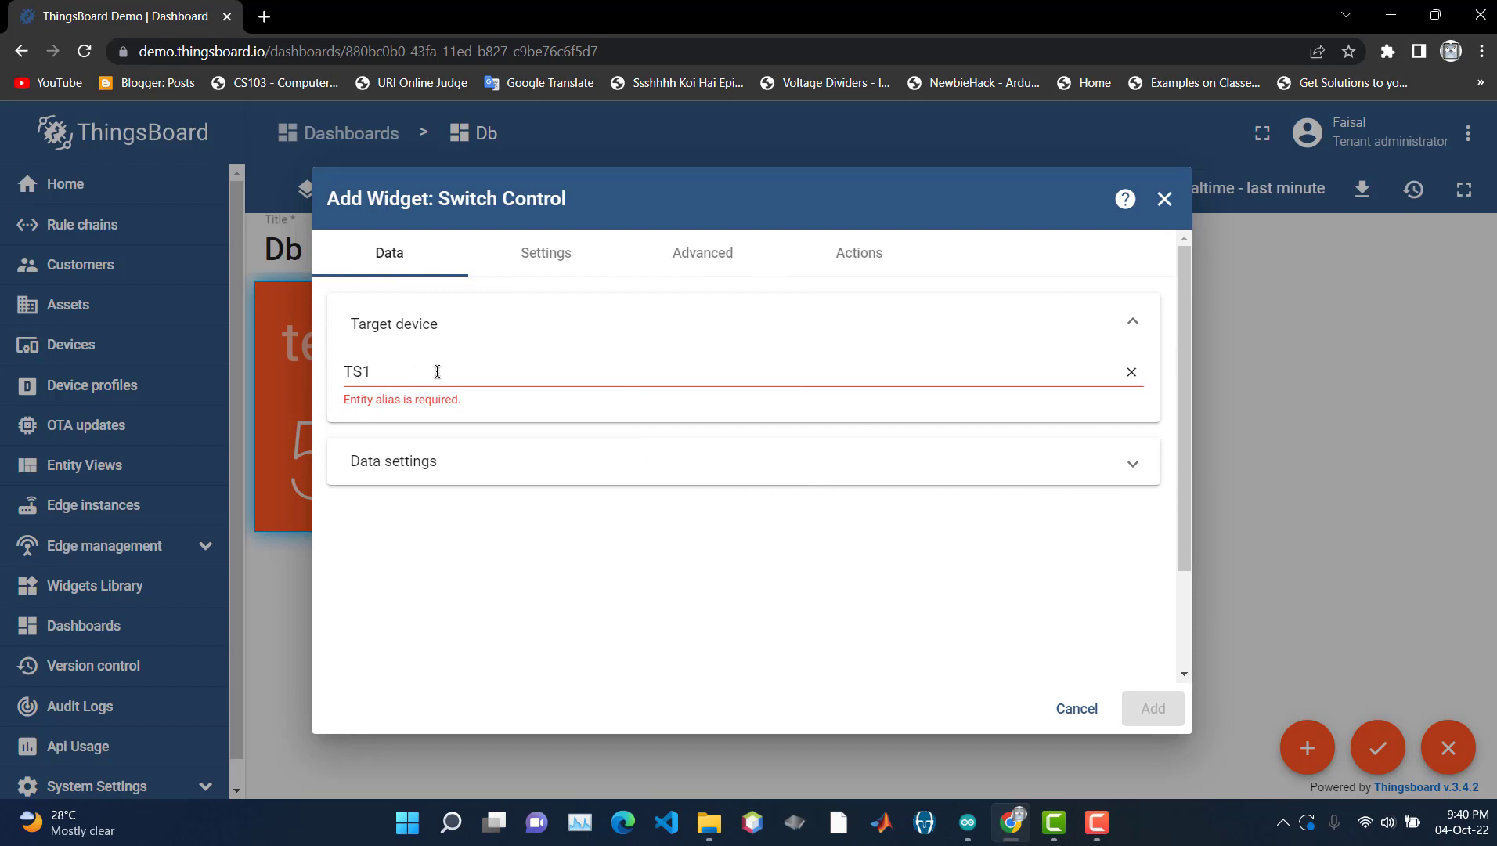
click(426, 371)
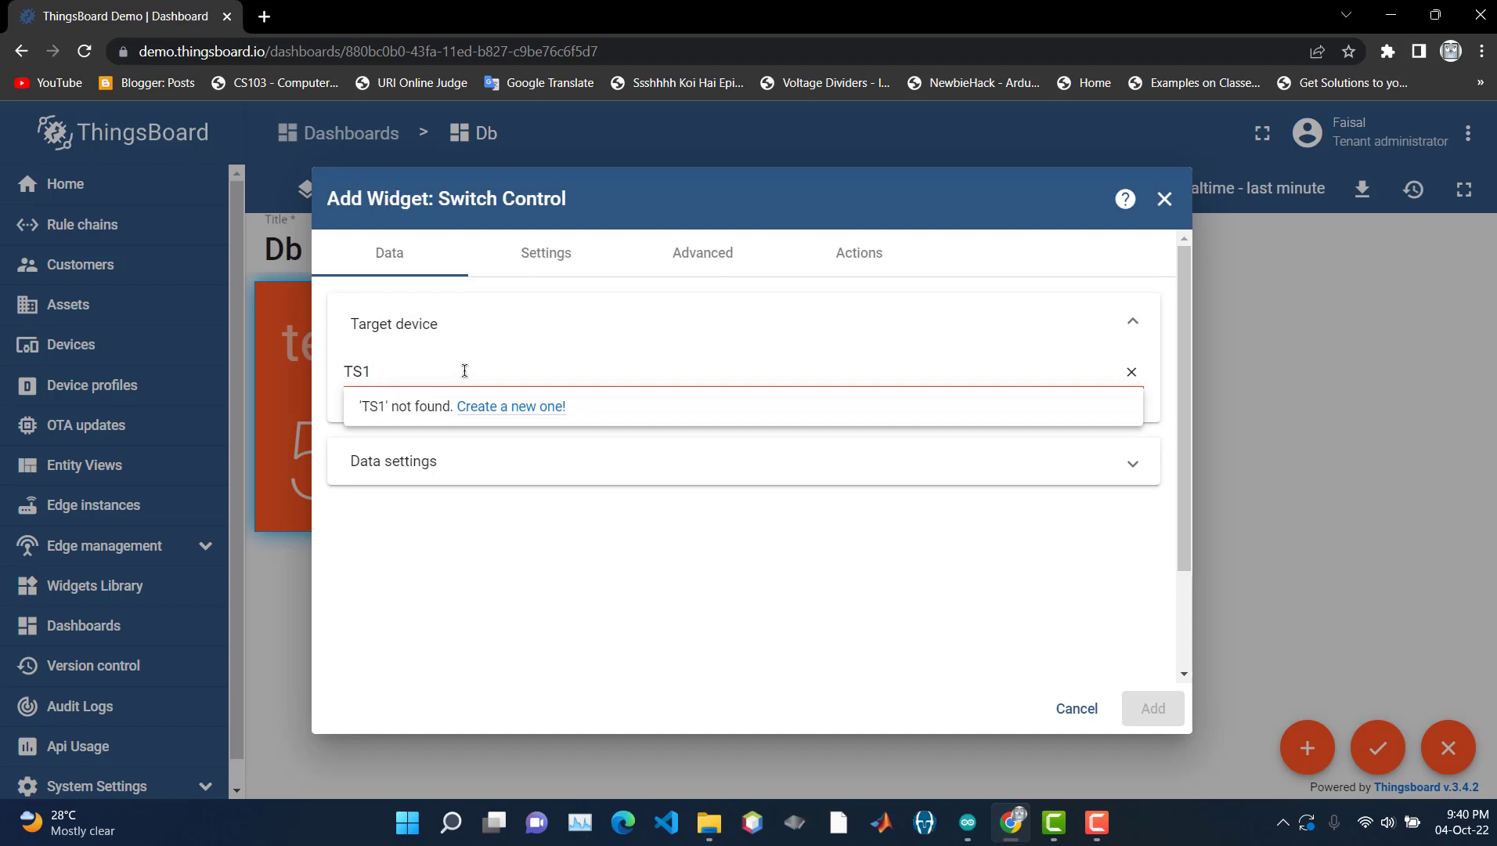
key(BackSpace)
key(BackSpace)
key(BackSpace)
click(451, 386)
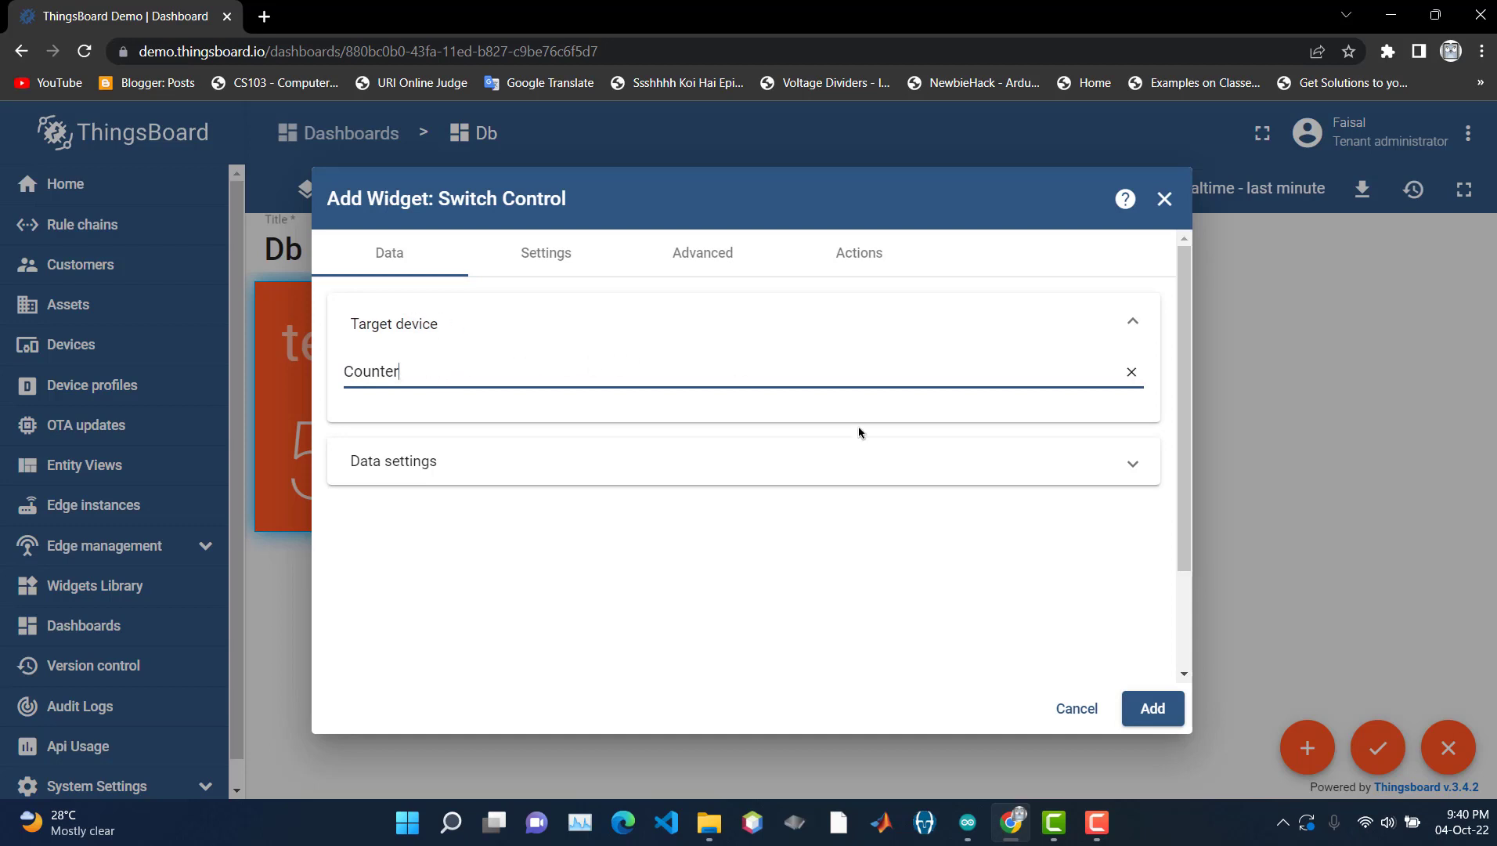
- Add the switch widget to the dashboard, position it beside the temperature card, and dismiss its error notice
click(1151, 708)
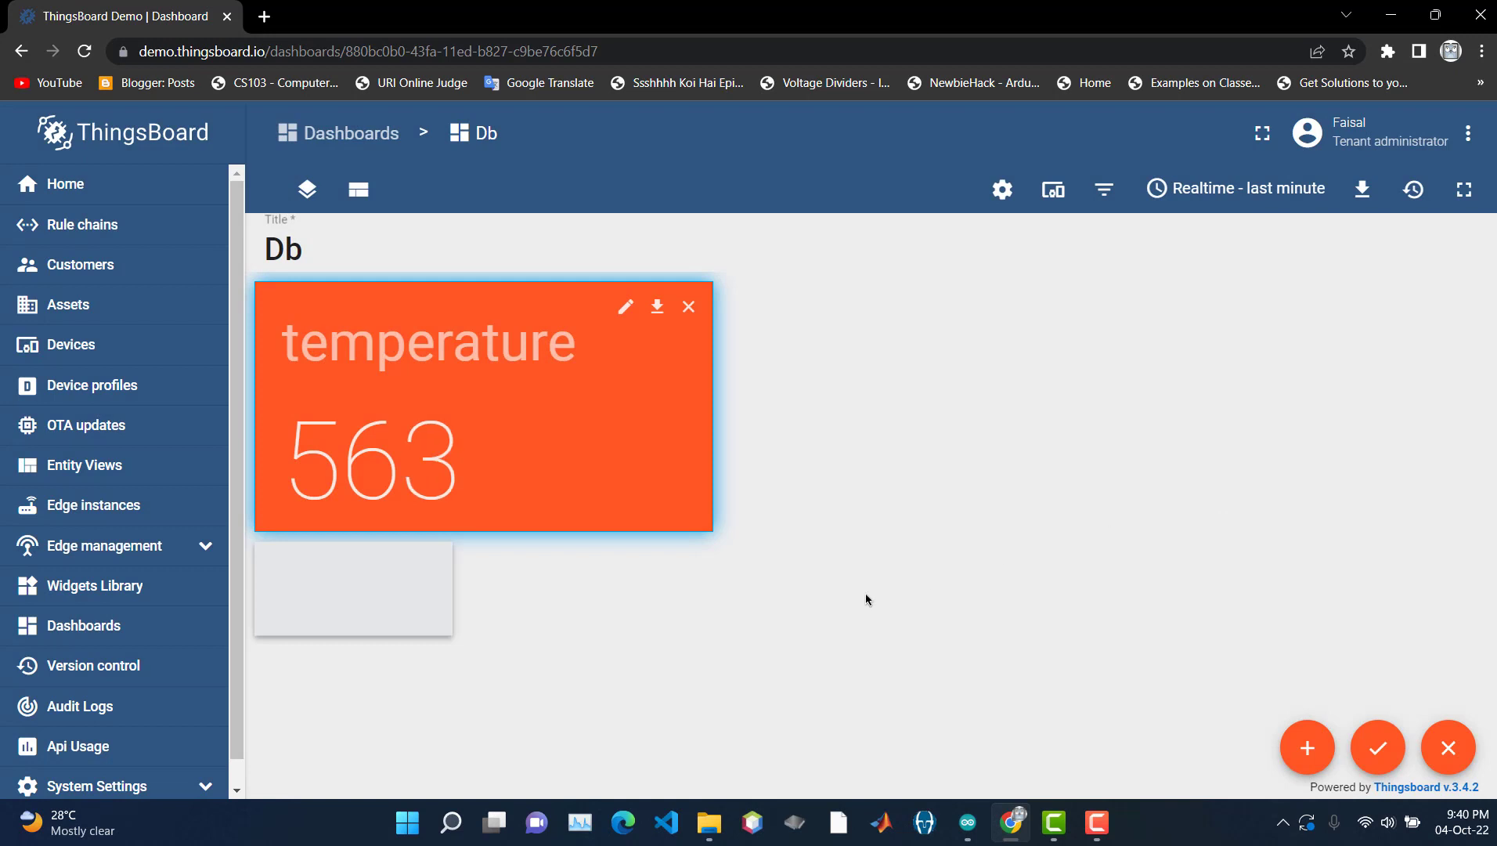
drag(417, 624, 1075, 425)
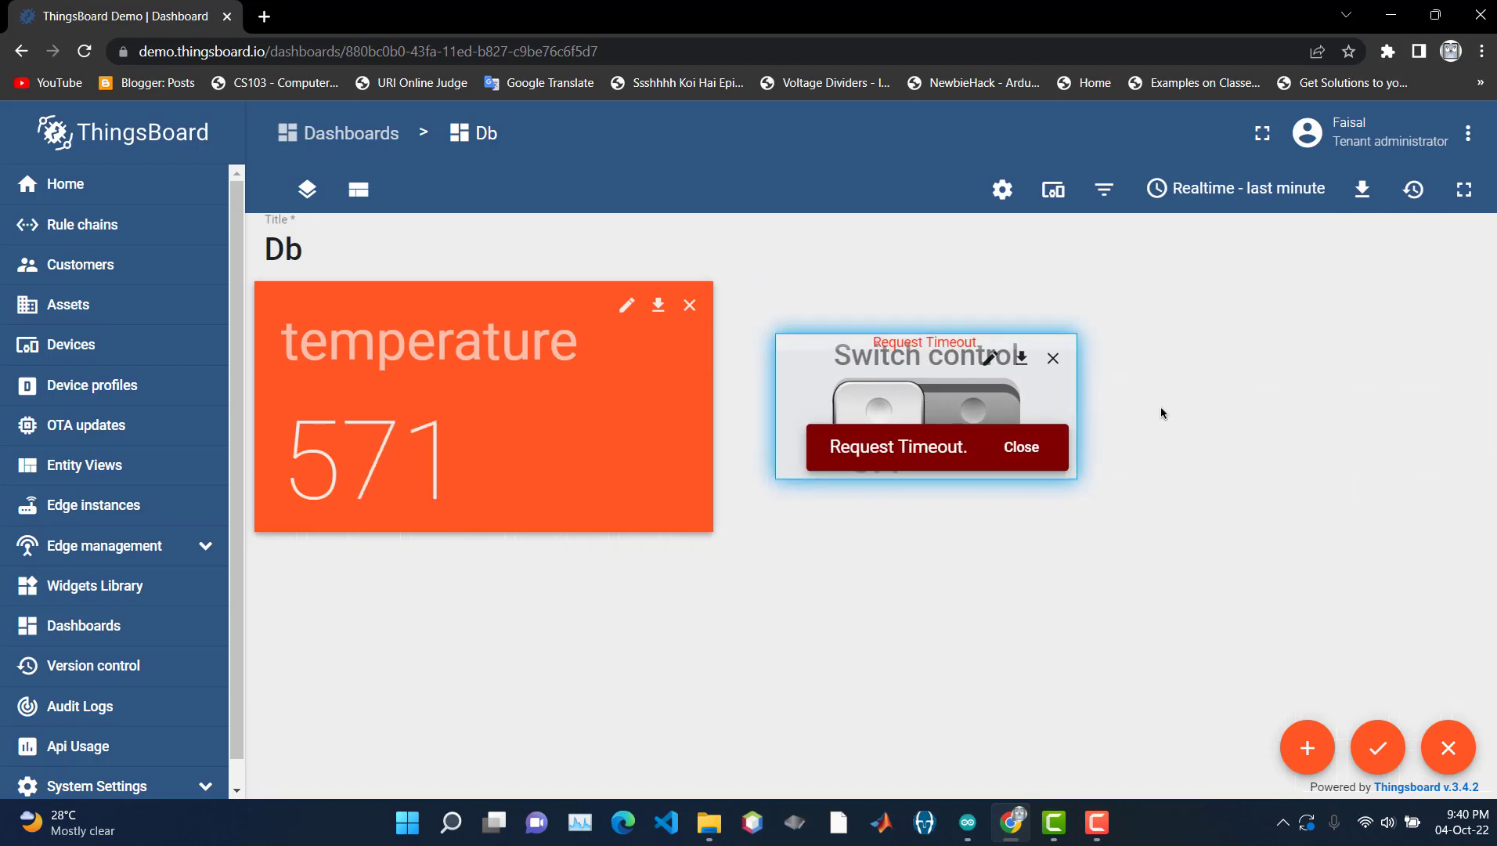
click(1033, 447)
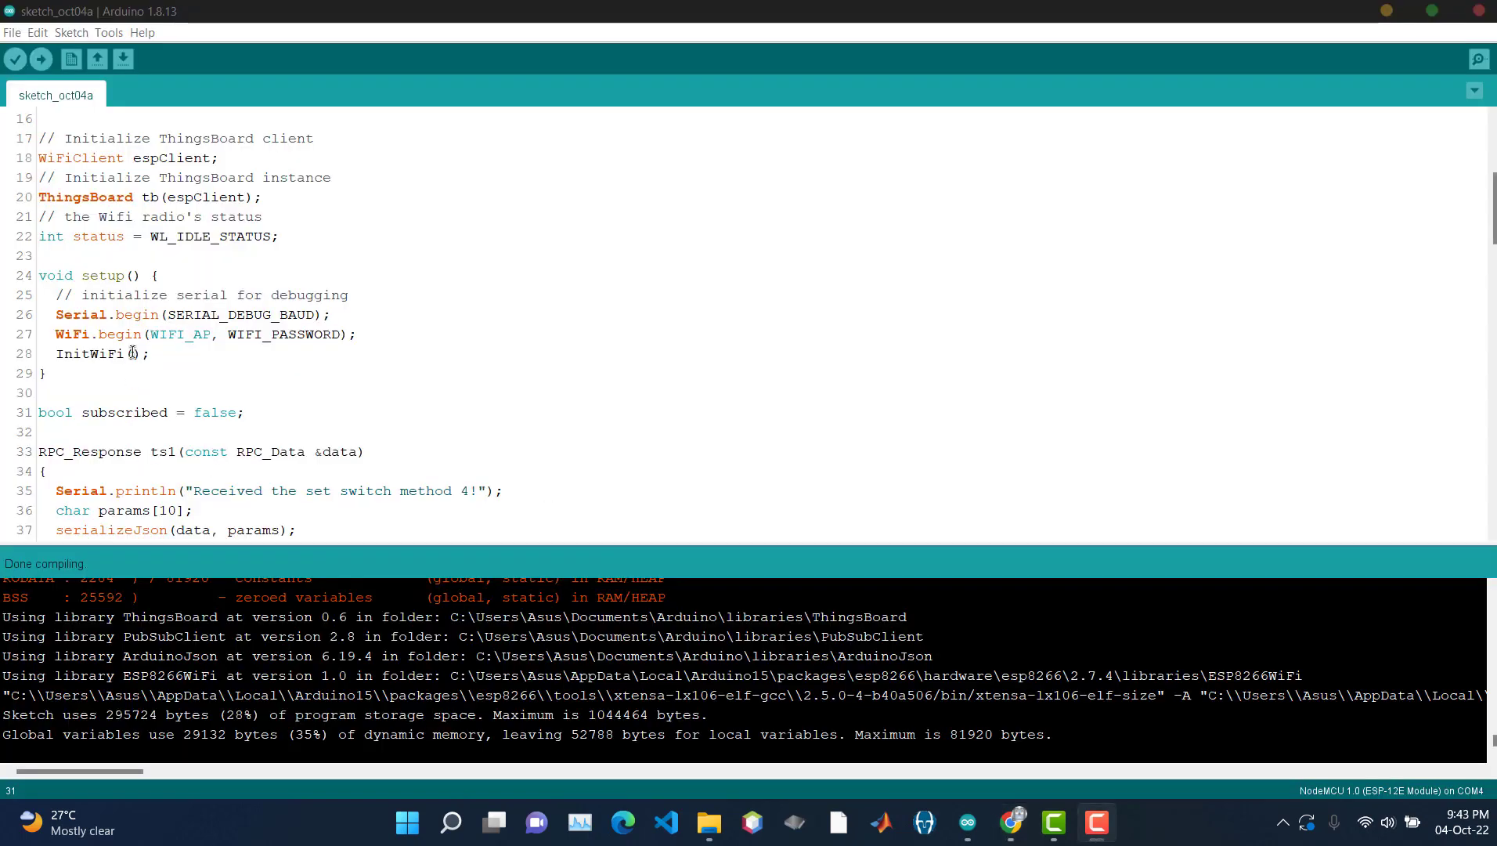
- Switch to the Arduino sketch, enlarge the code area, and examine the subscribed flag and the ts1 RPC response function
drag(387, 542, 382, 624)
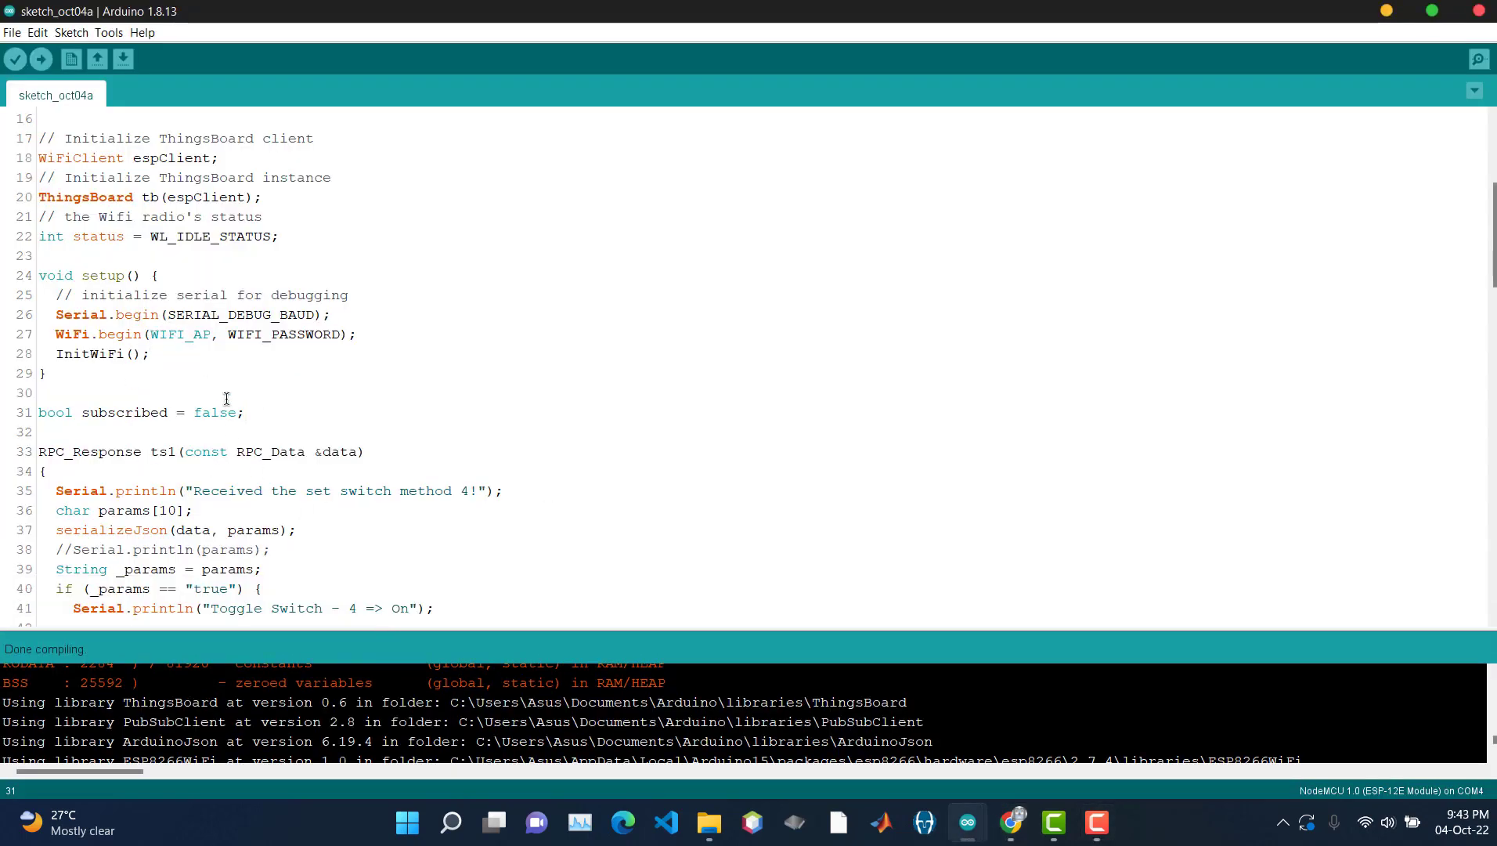
scroll(281, 423, up, 2)
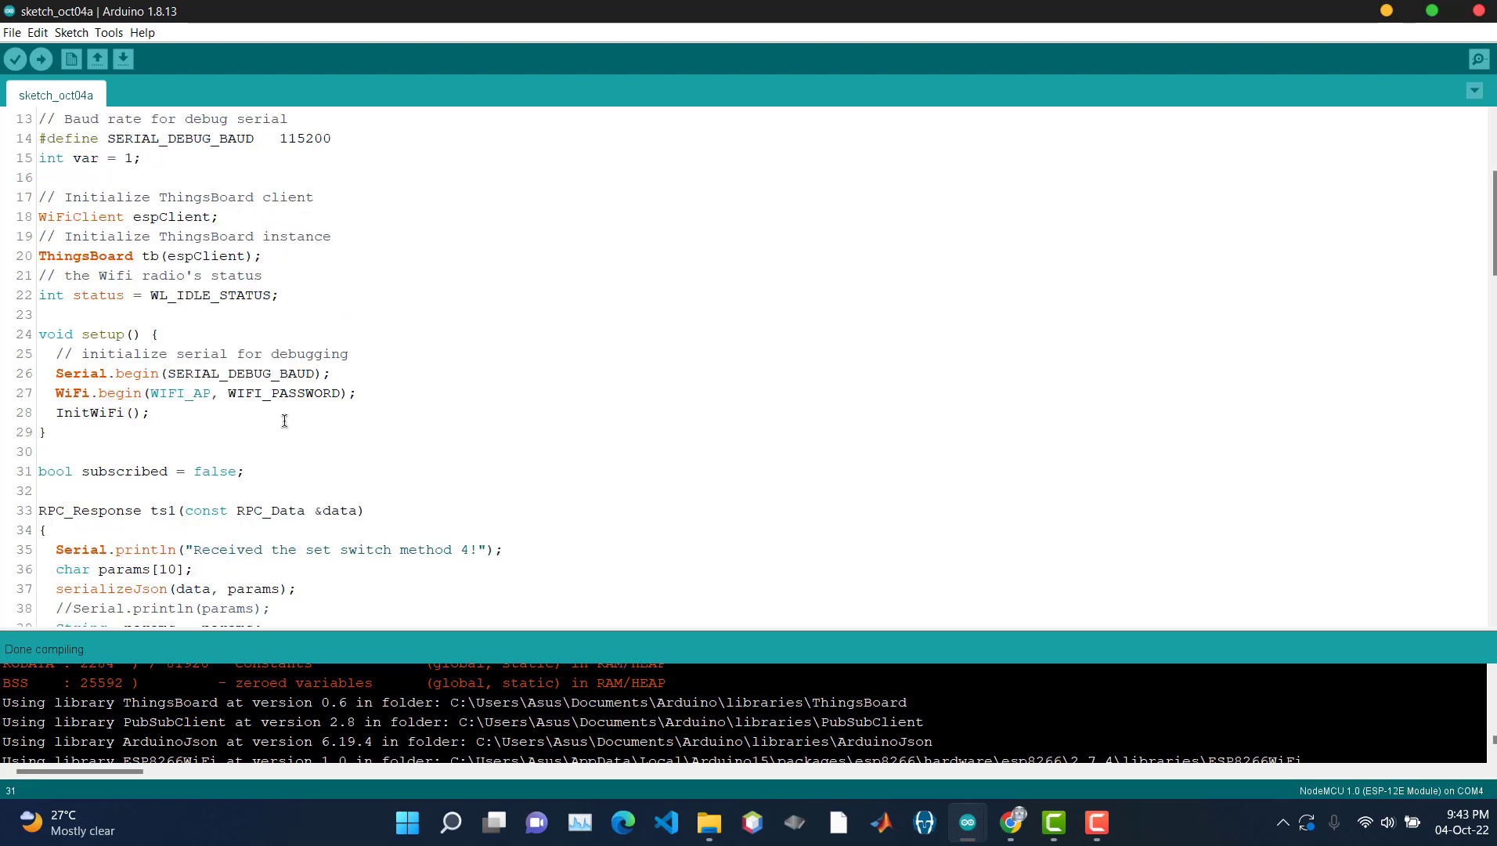
scroll(208, 424, down, 2)
drag(260, 417, 39, 413)
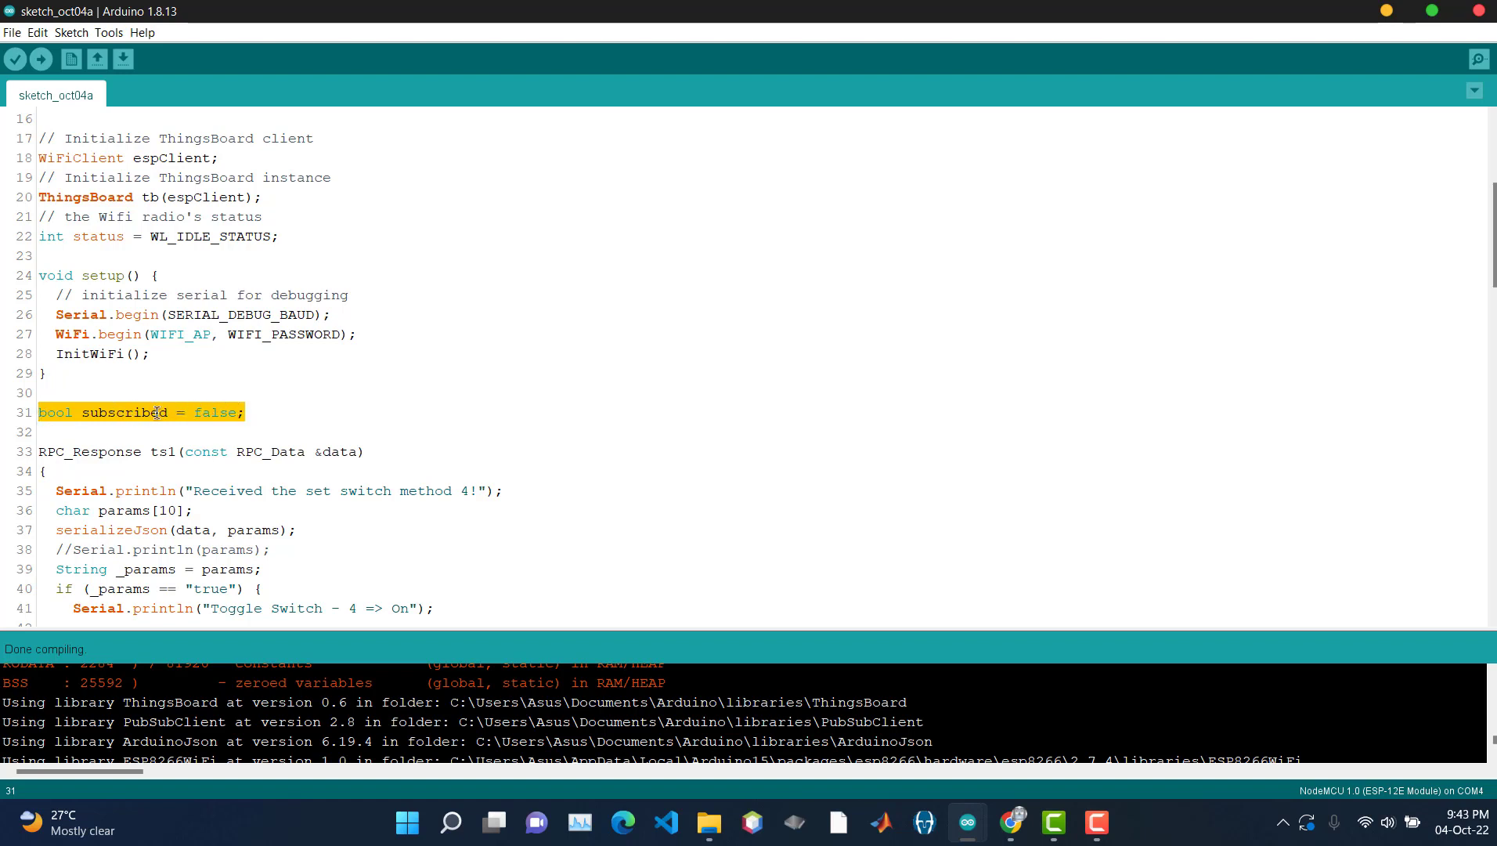
scroll(239, 420, down, 2)
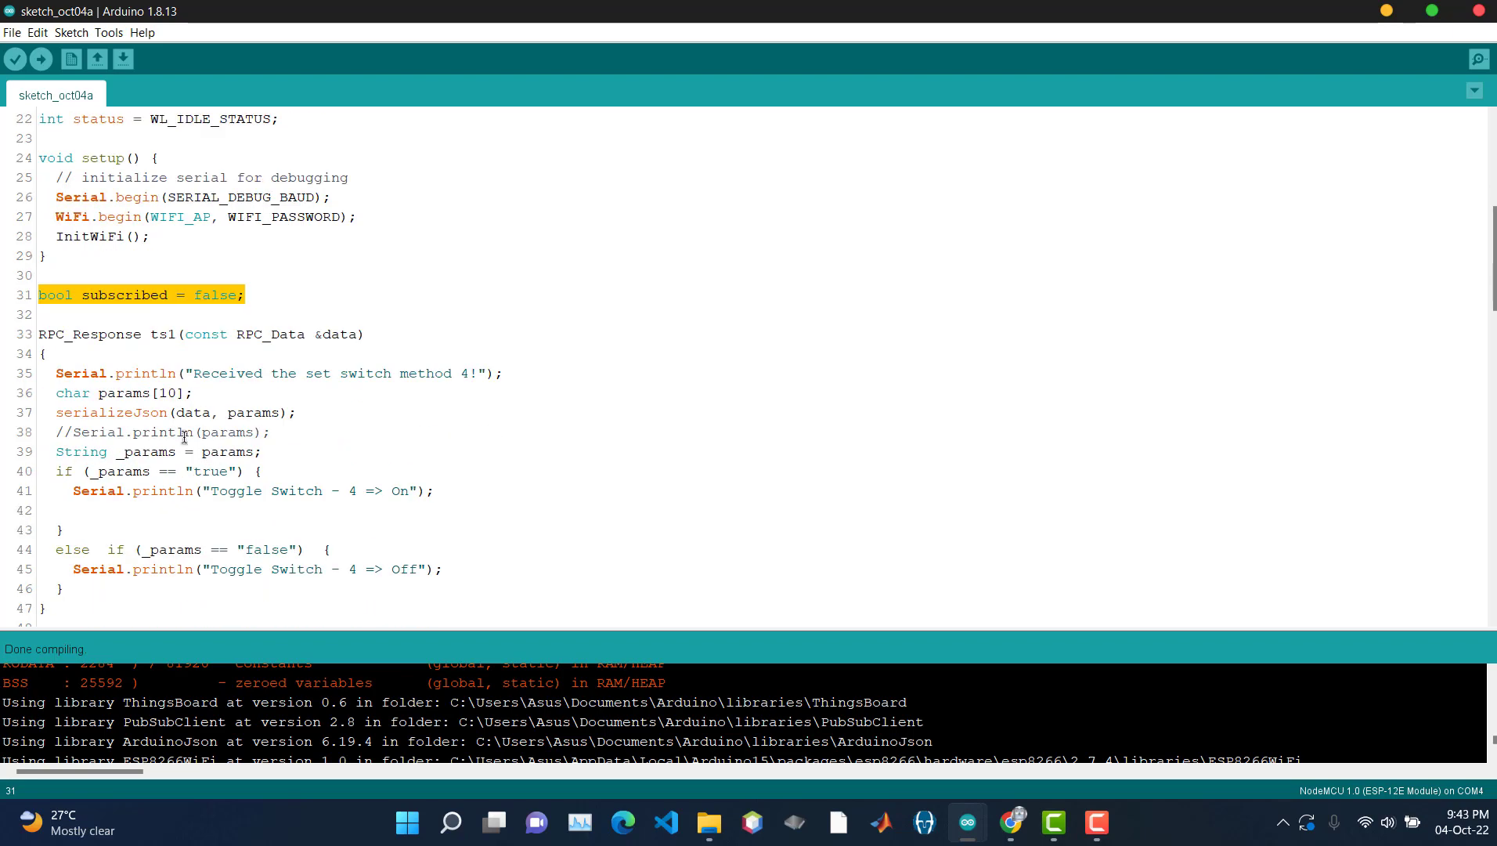
click(206, 394)
scroll(211, 431, down, 2)
drag(47, 491, 33, 216)
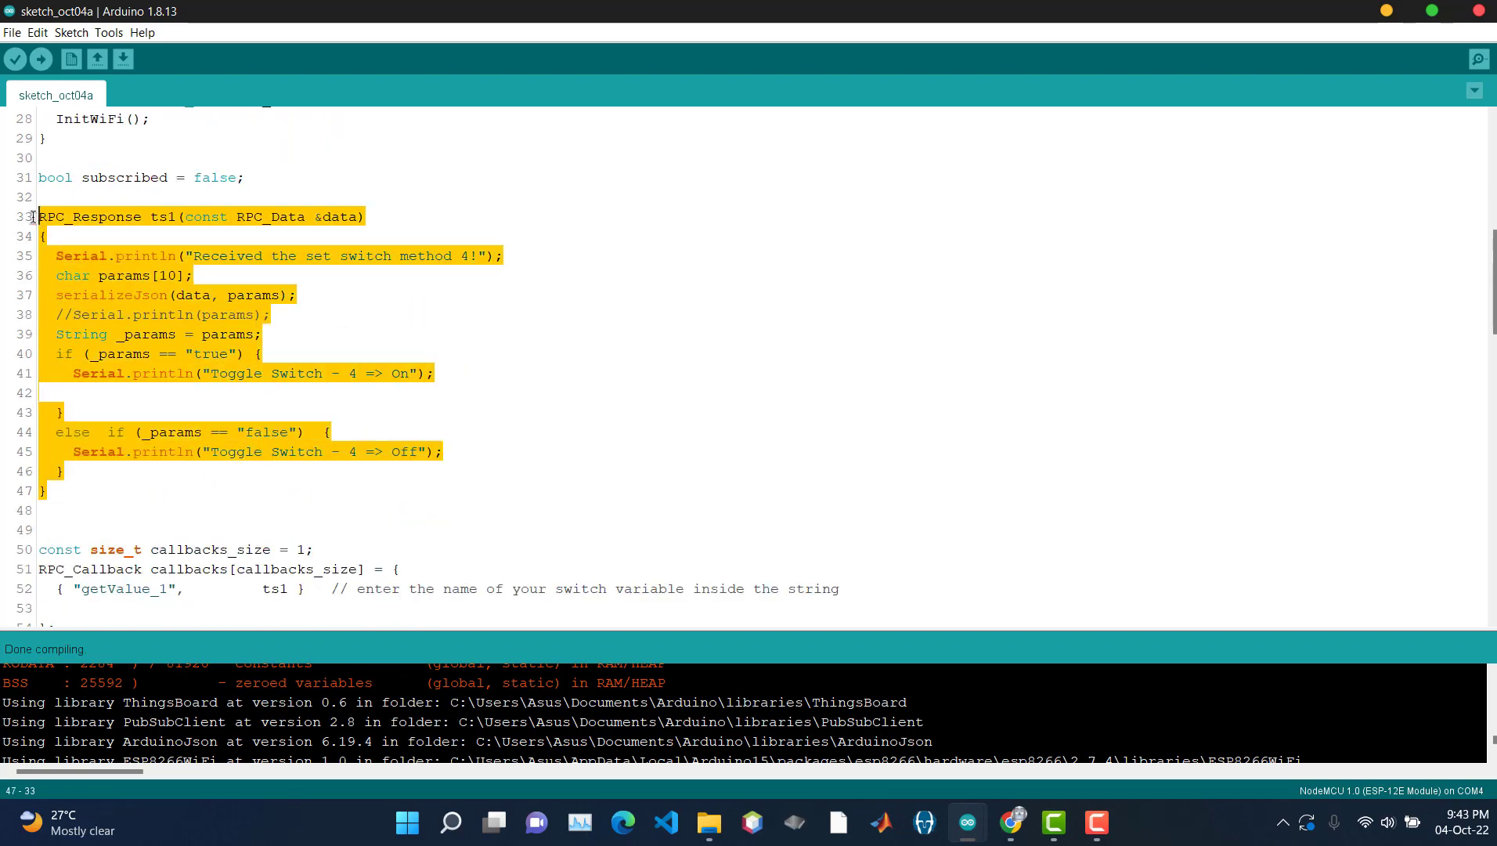
- Examine the ts1 RPC response function and its branches for the true and false switch parameters
click(187, 244)
double_click(159, 217)
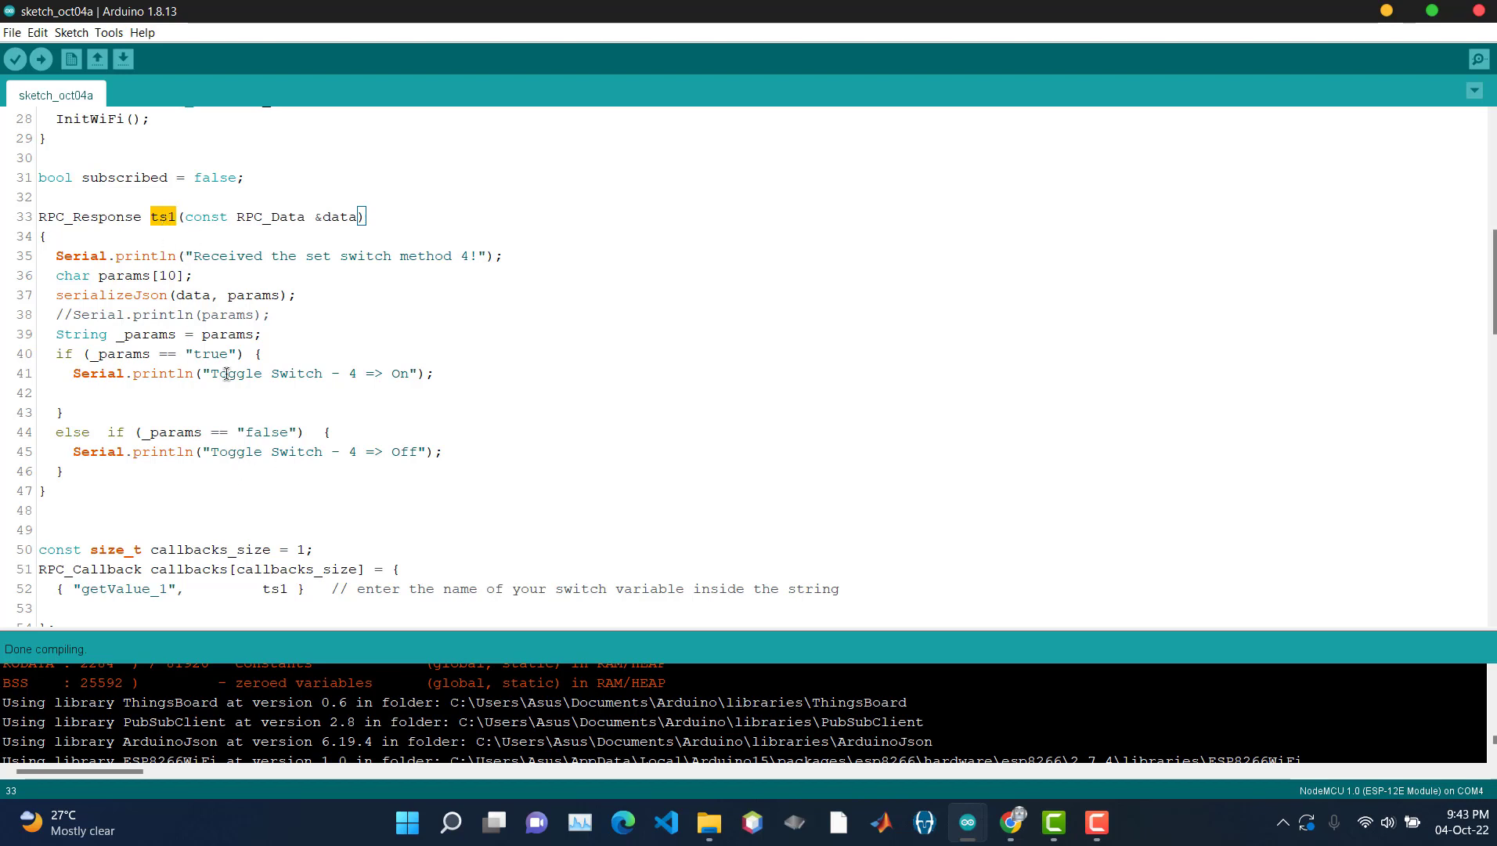
click(259, 350)
scroll(298, 364, down, 1)
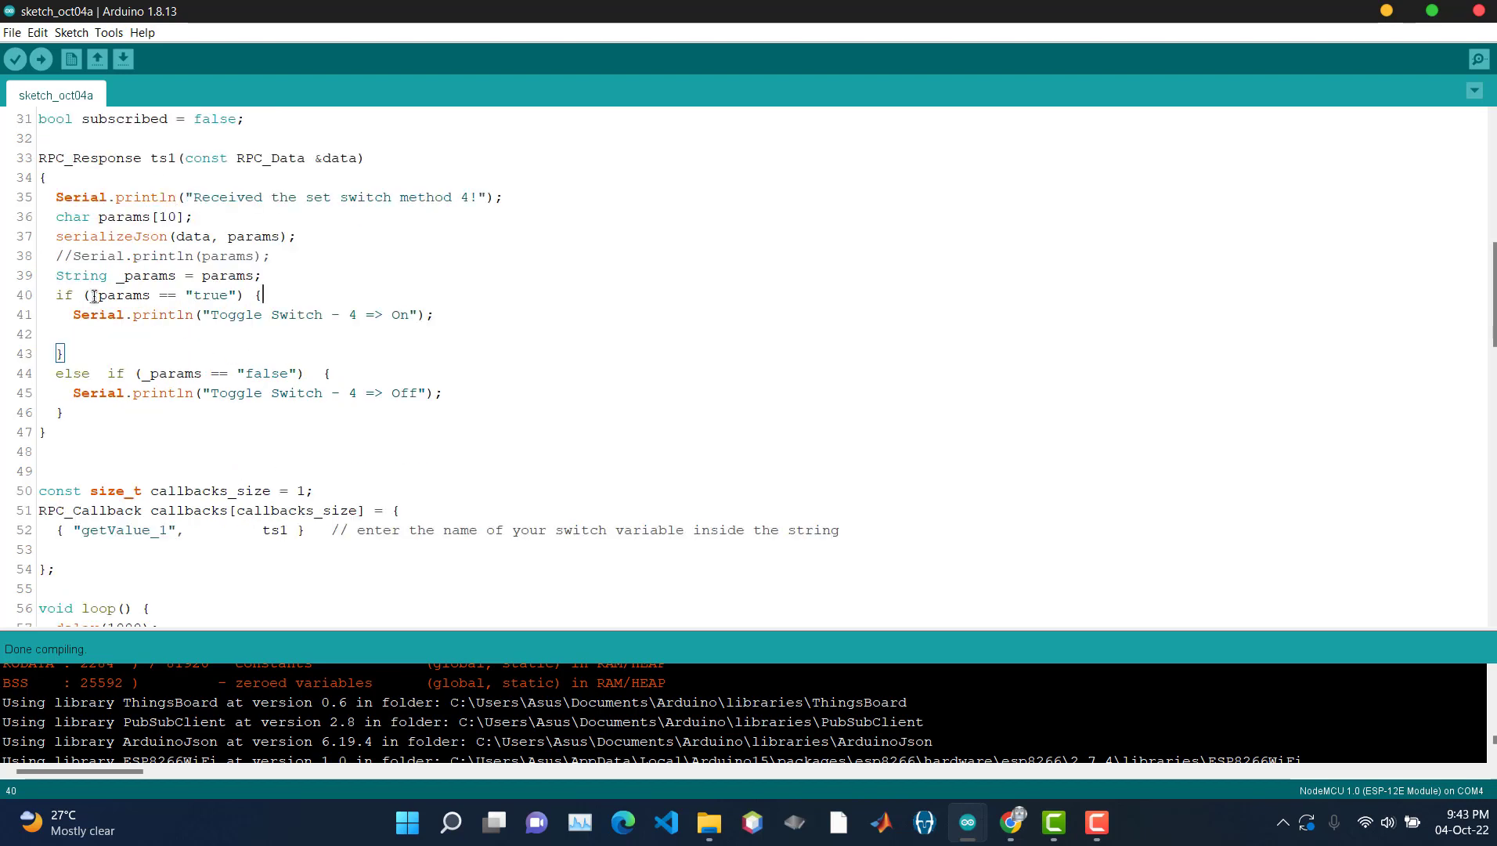
drag(56, 301, 462, 404)
click(152, 314)
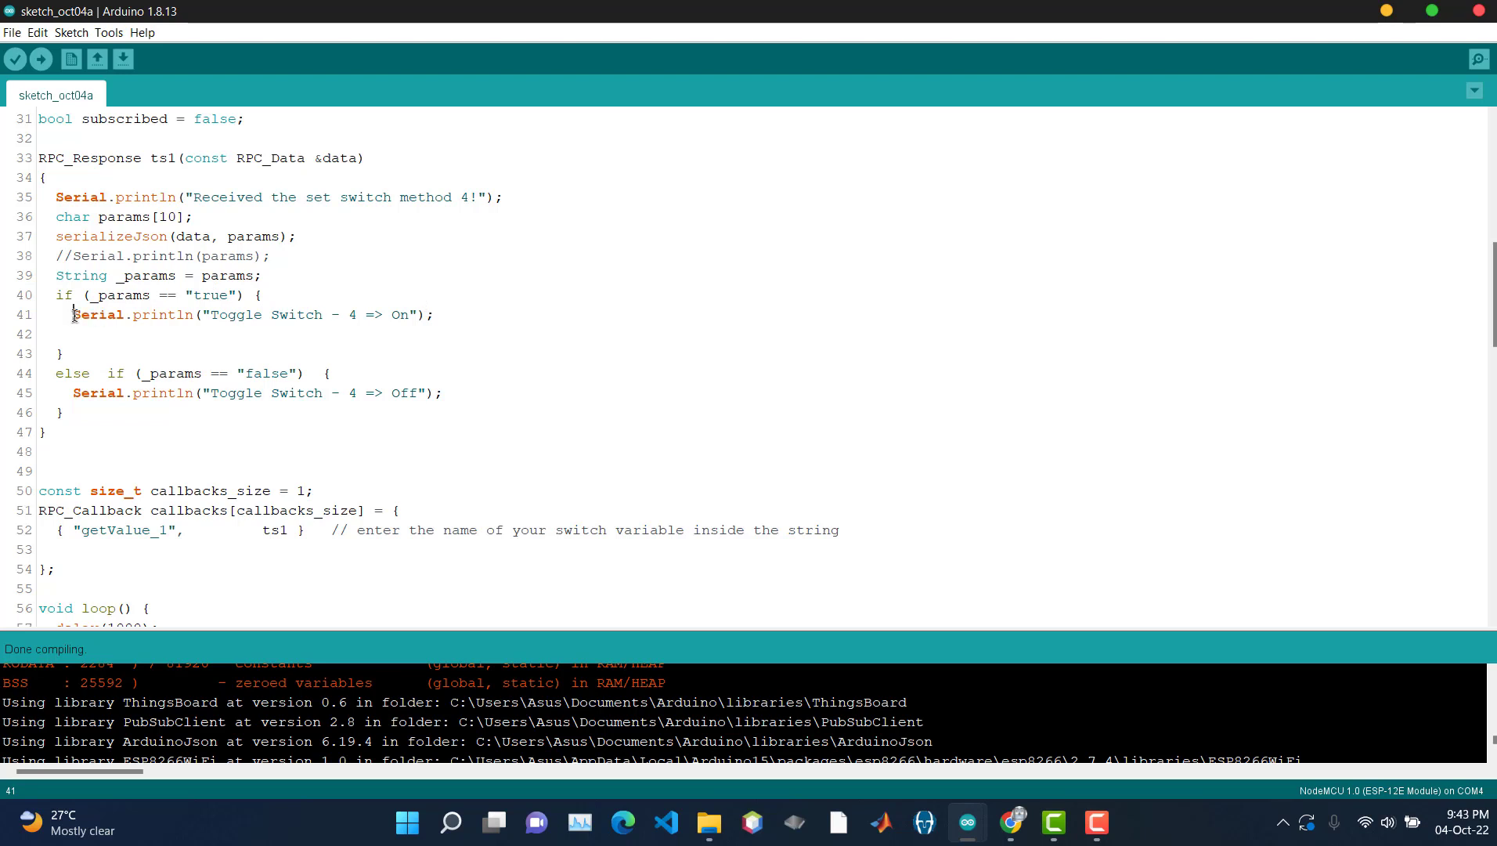
- Change the switch number to 1 in the Toggle Switch On and Off serial messages of the ts1 function
drag(75, 315, 450, 314)
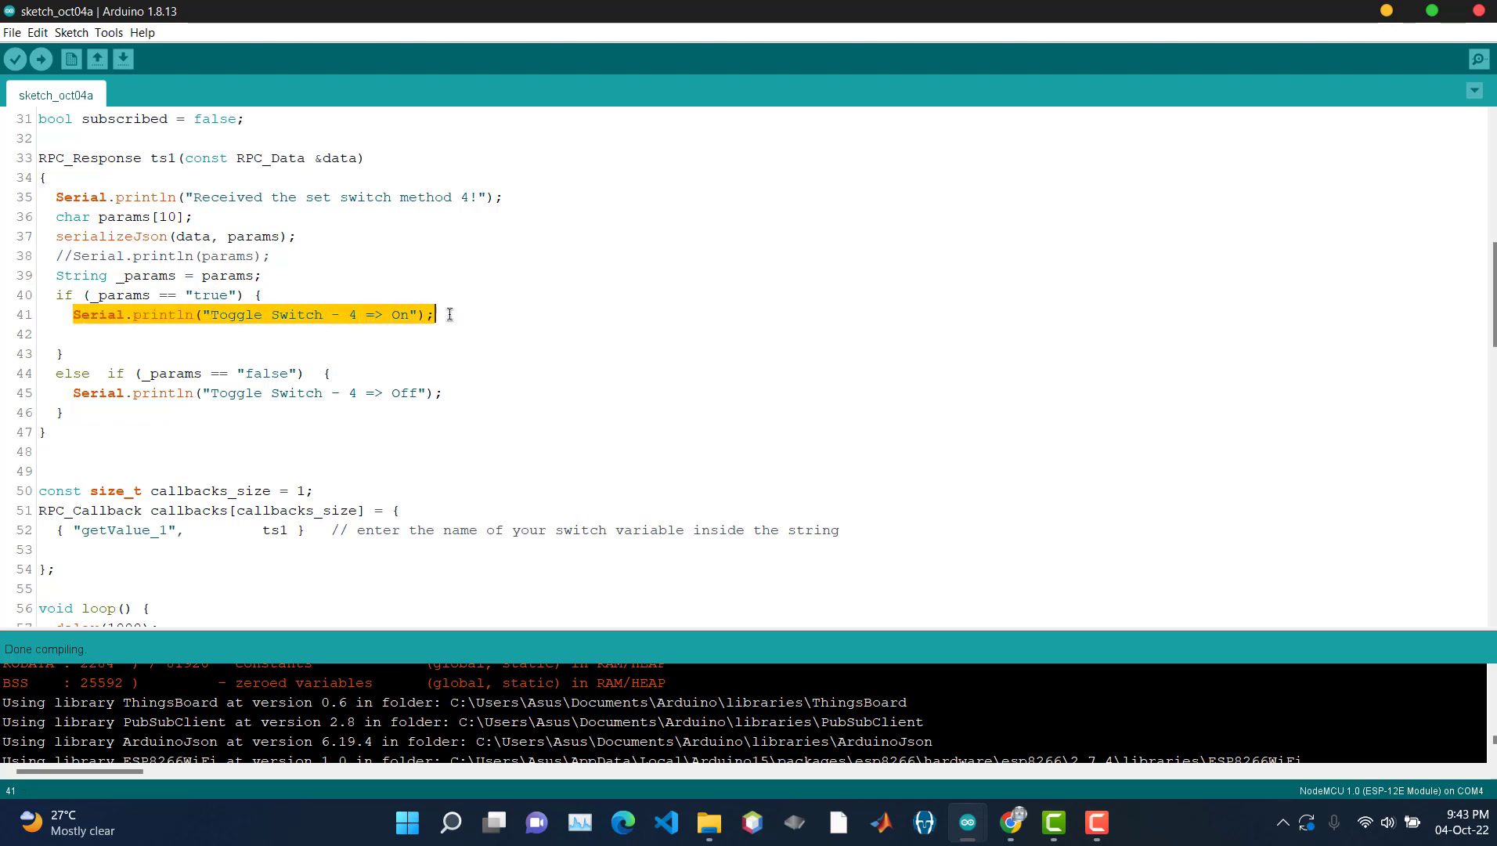
click(360, 314)
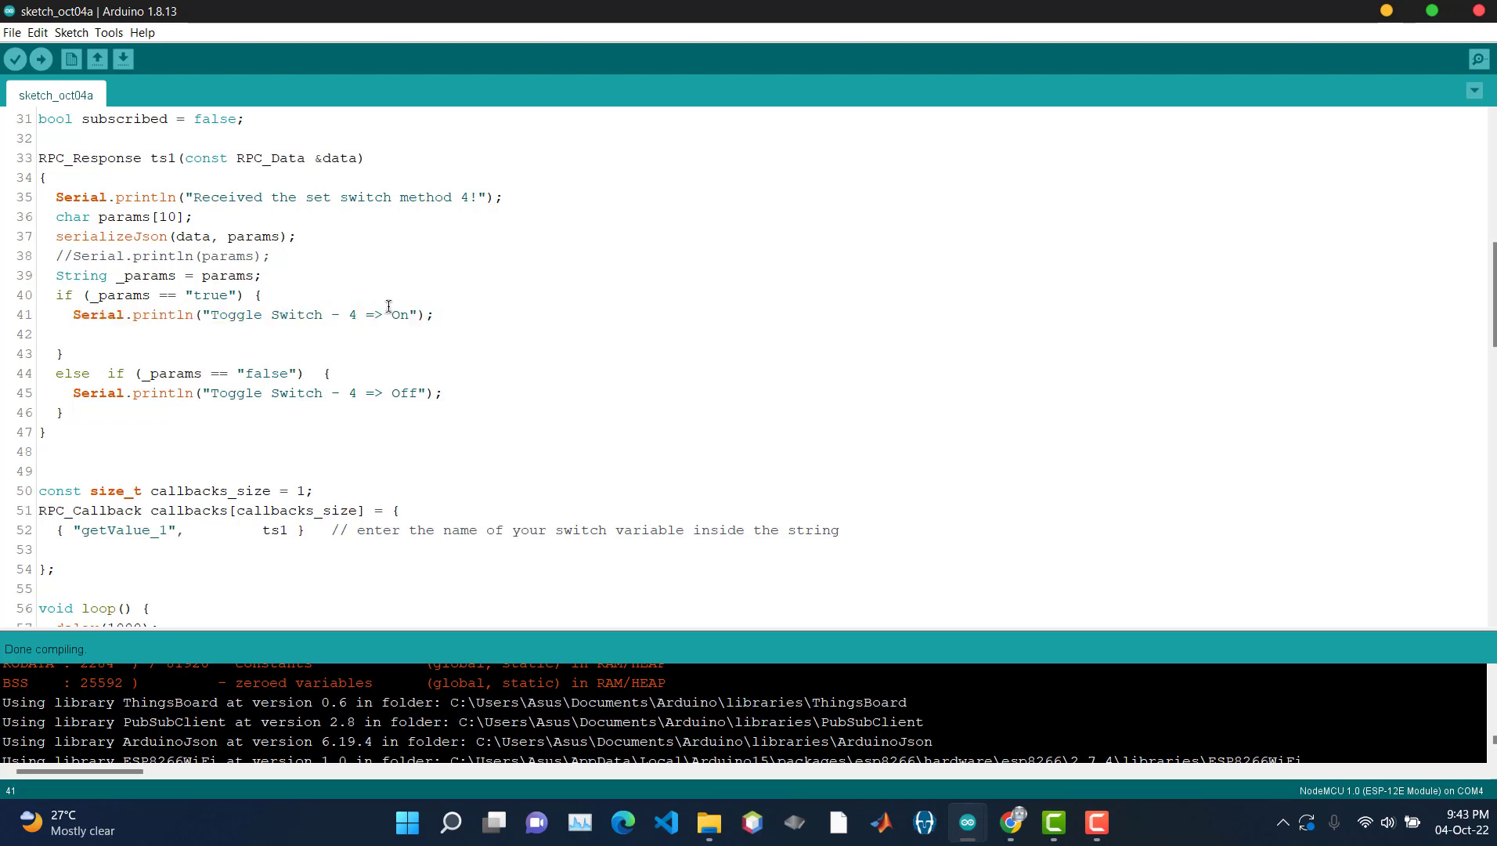
key(BackSpace)
text(1)
click(360, 393)
key(BackSpace)
text(1)
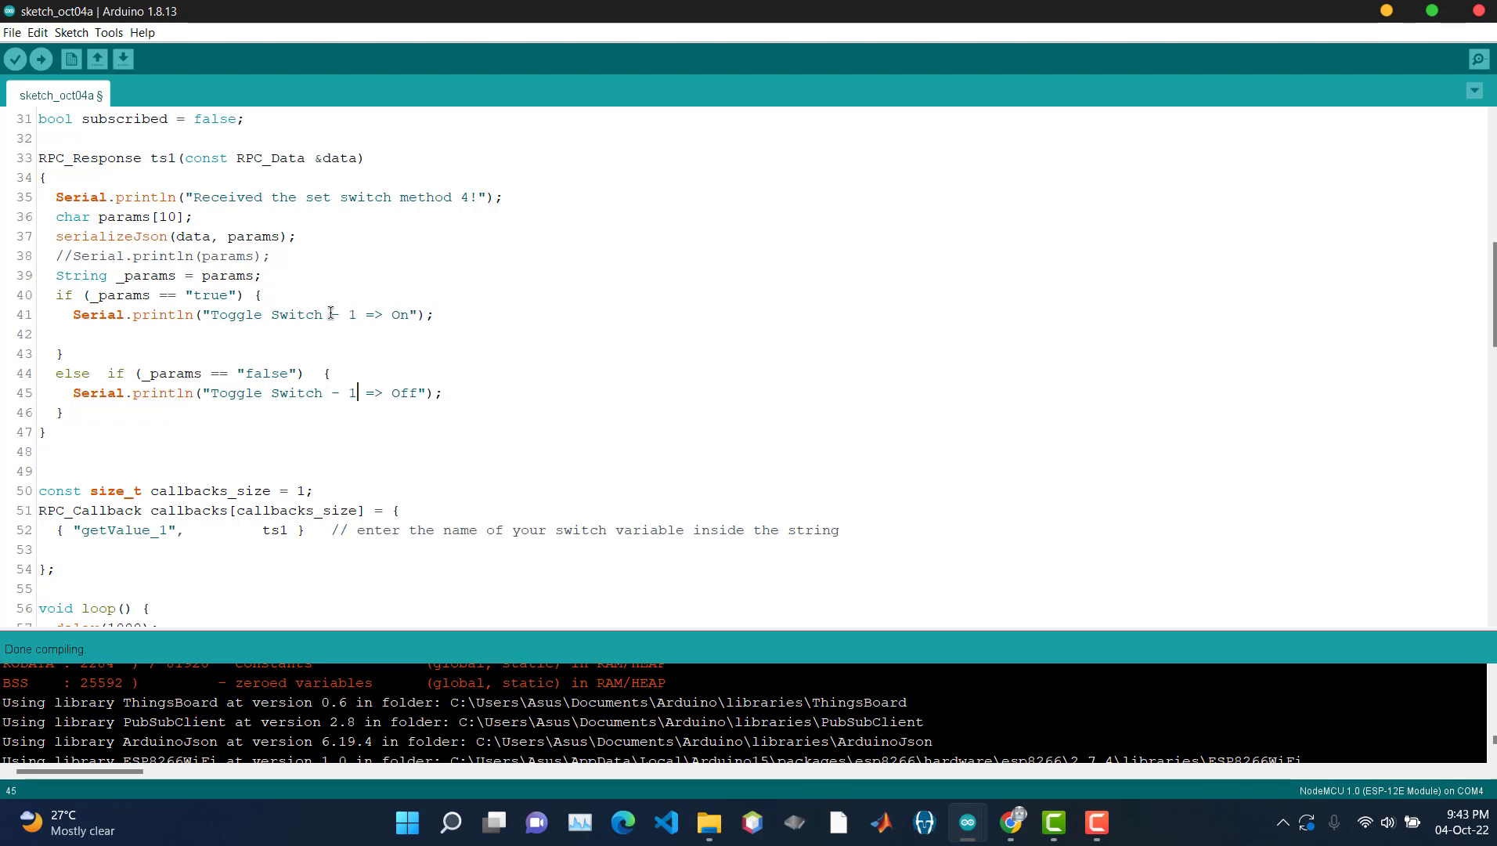
click(401, 314)
drag(71, 396, 445, 395)
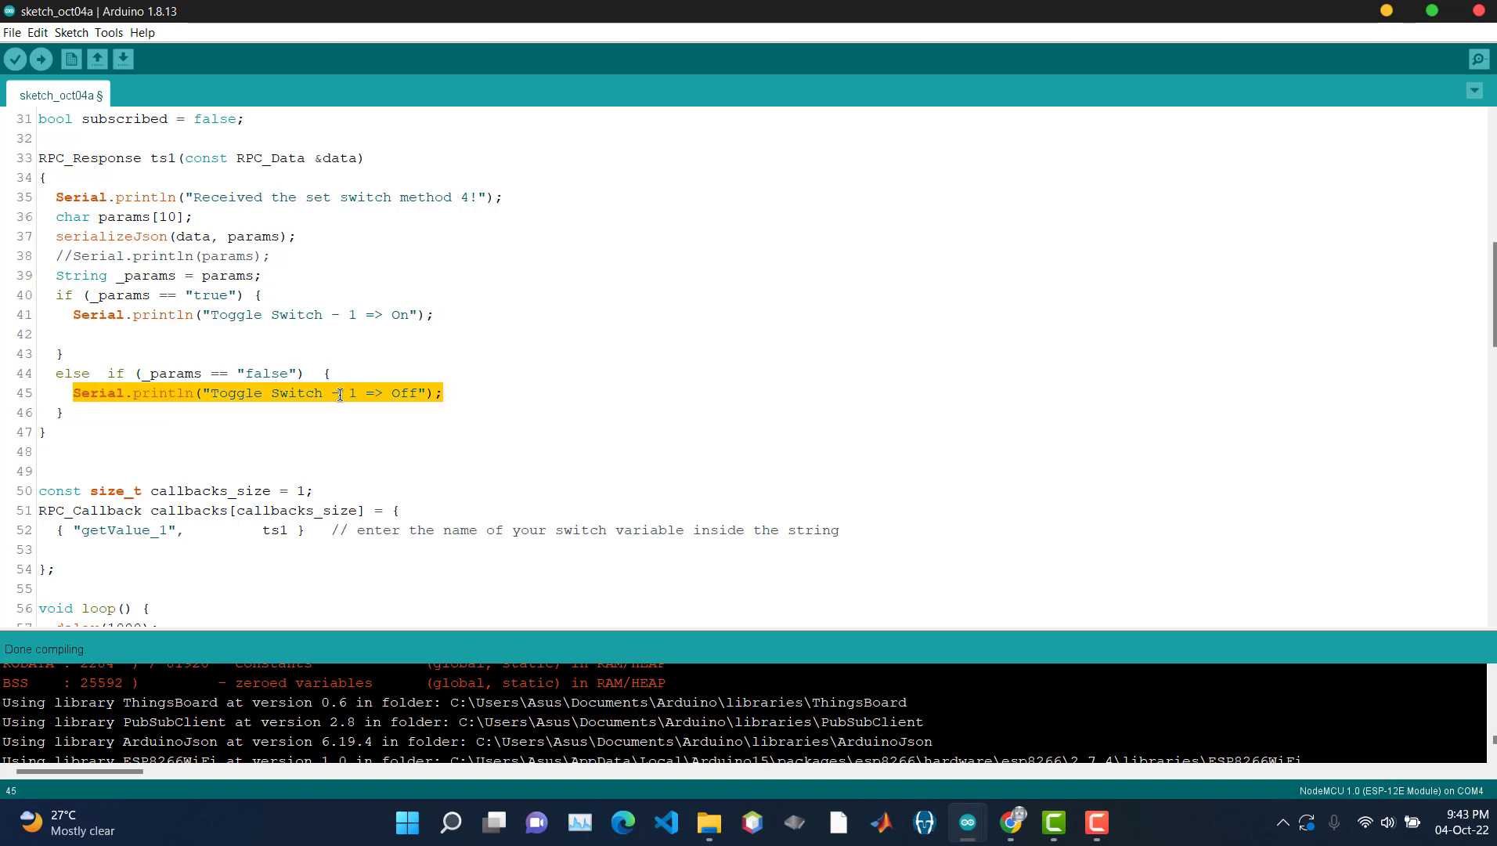
click(470, 393)
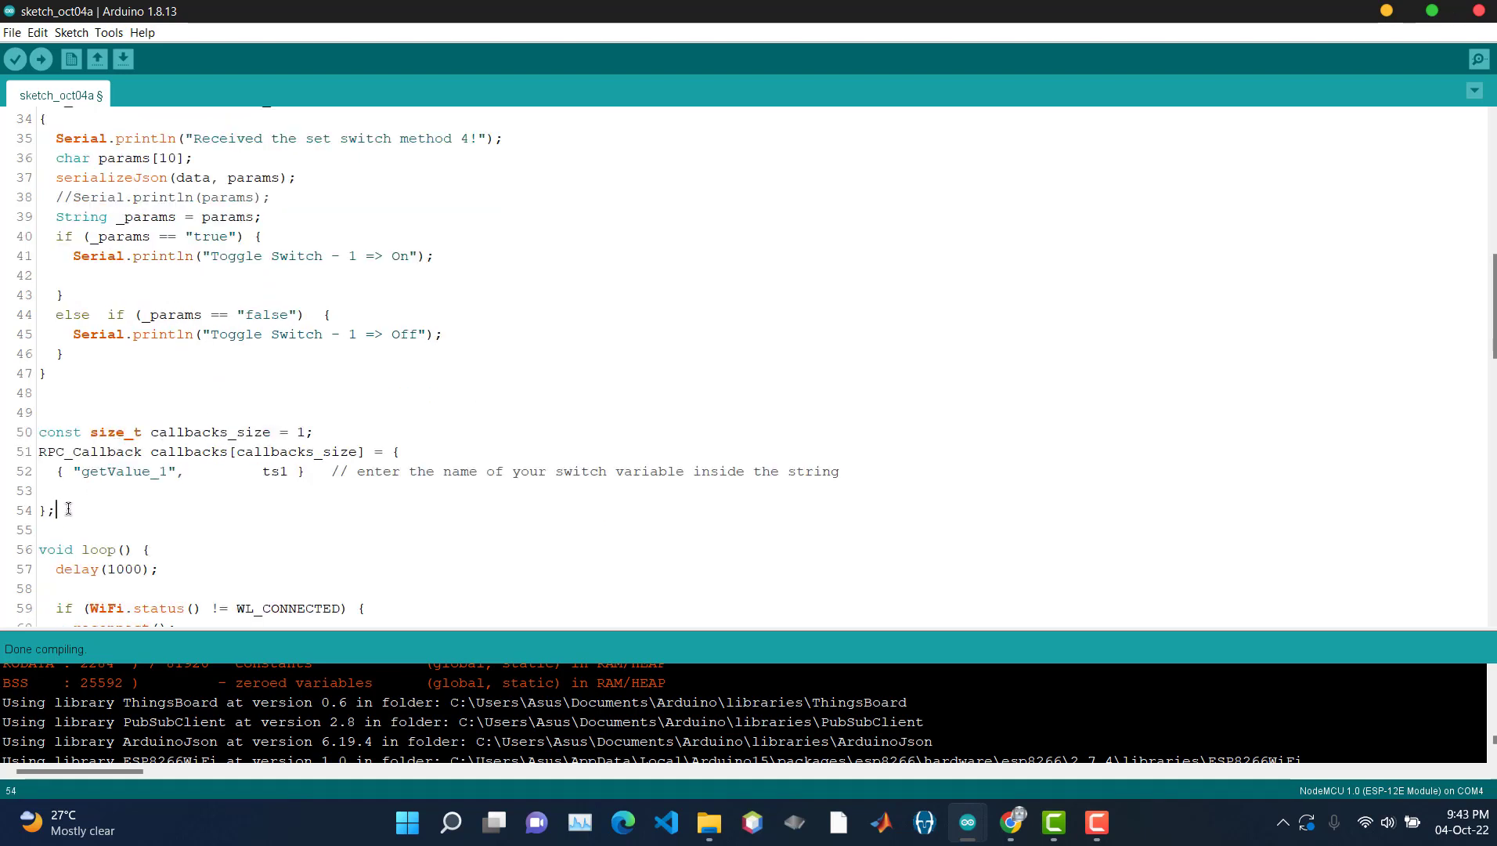
- Examine the callbacks_size constant and the RPC callback array entry that links the getValue_1 method to the ts1 function
drag(55, 510, 35, 435)
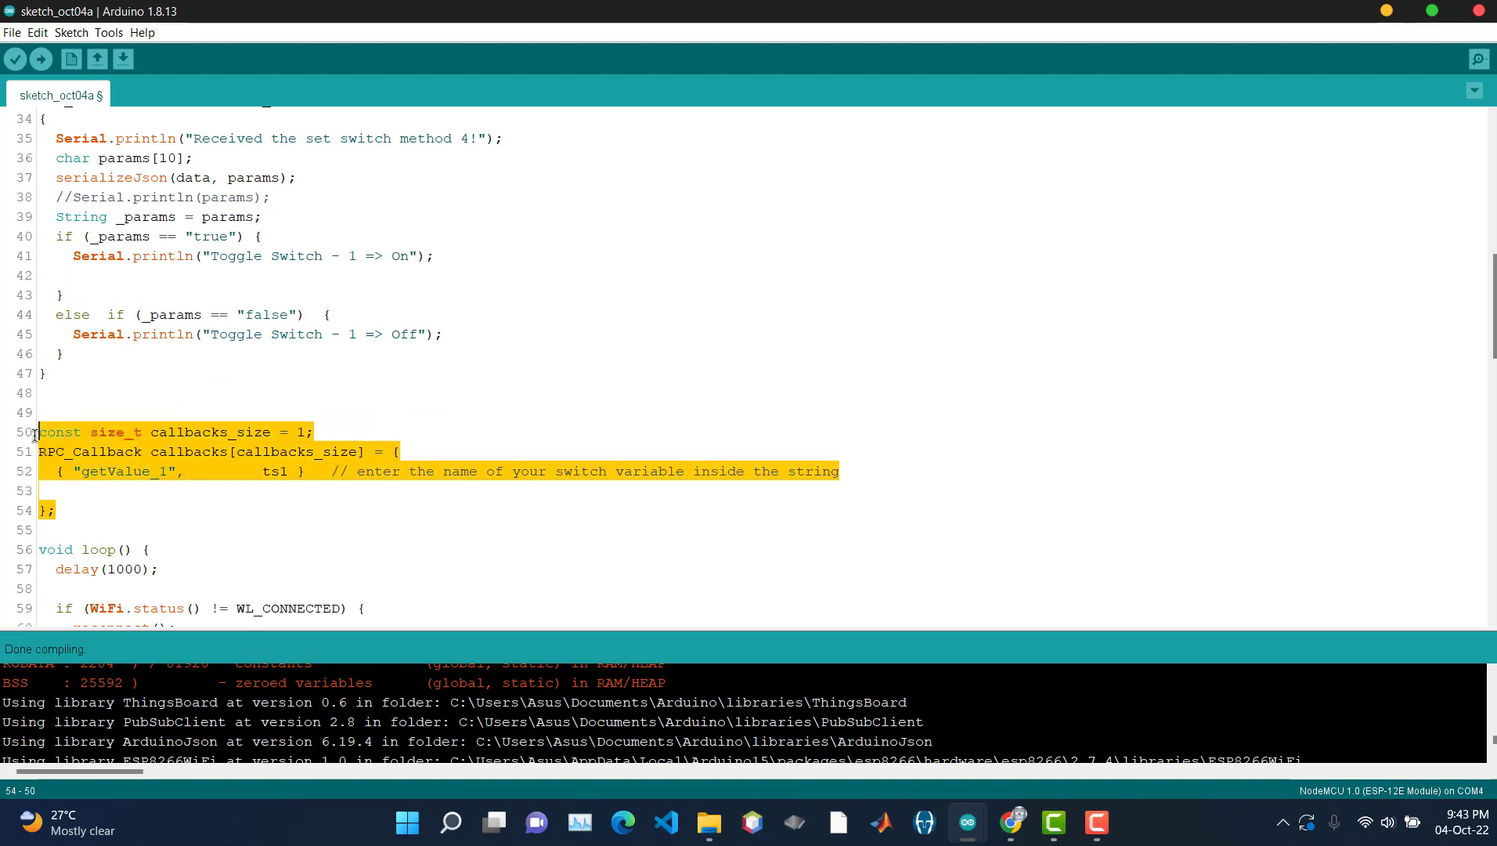
click(161, 470)
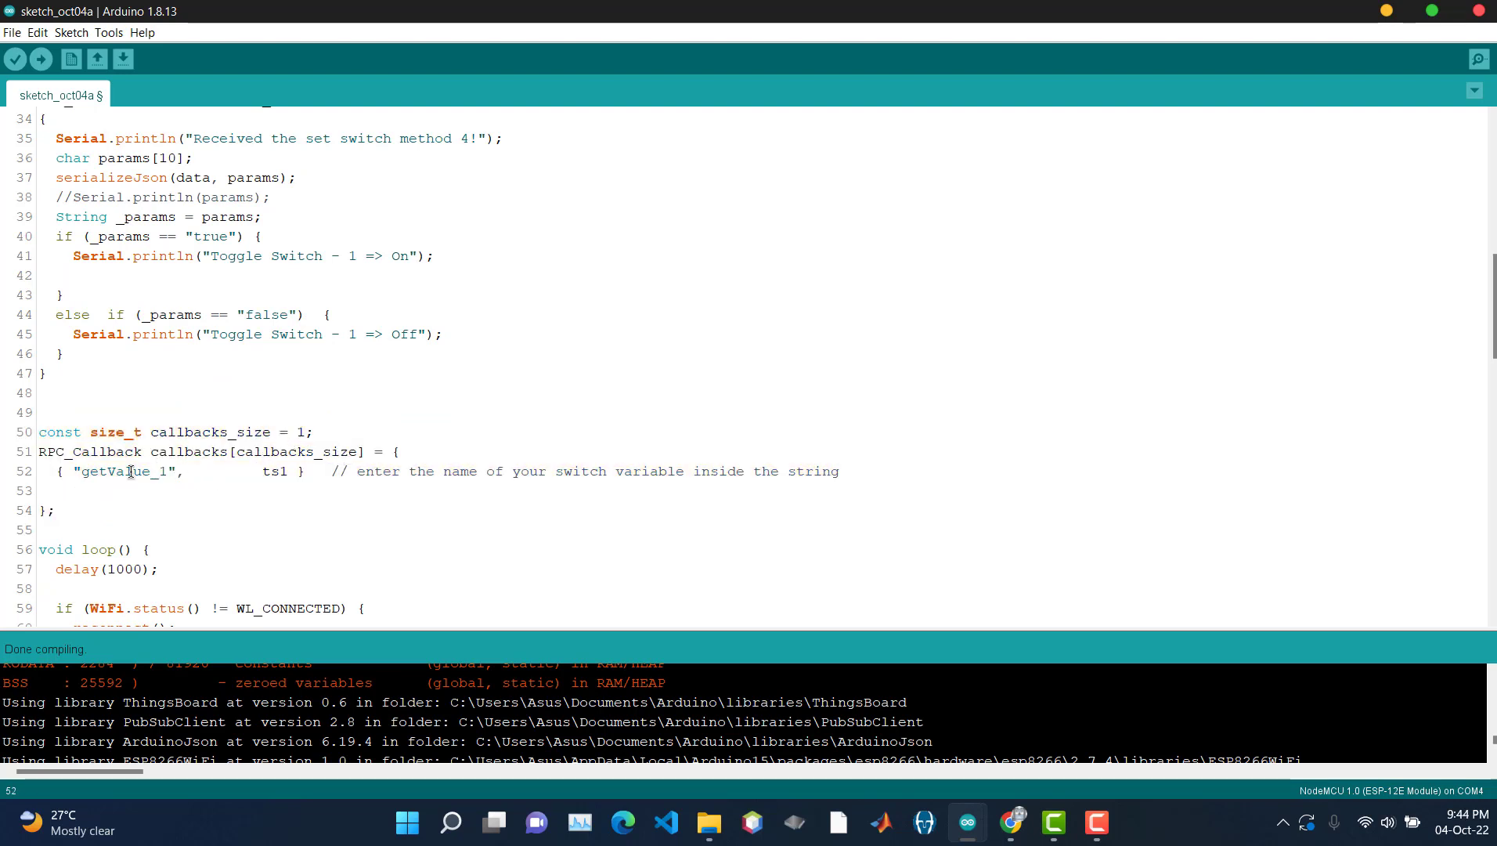
double_click(300, 433)
click(296, 433)
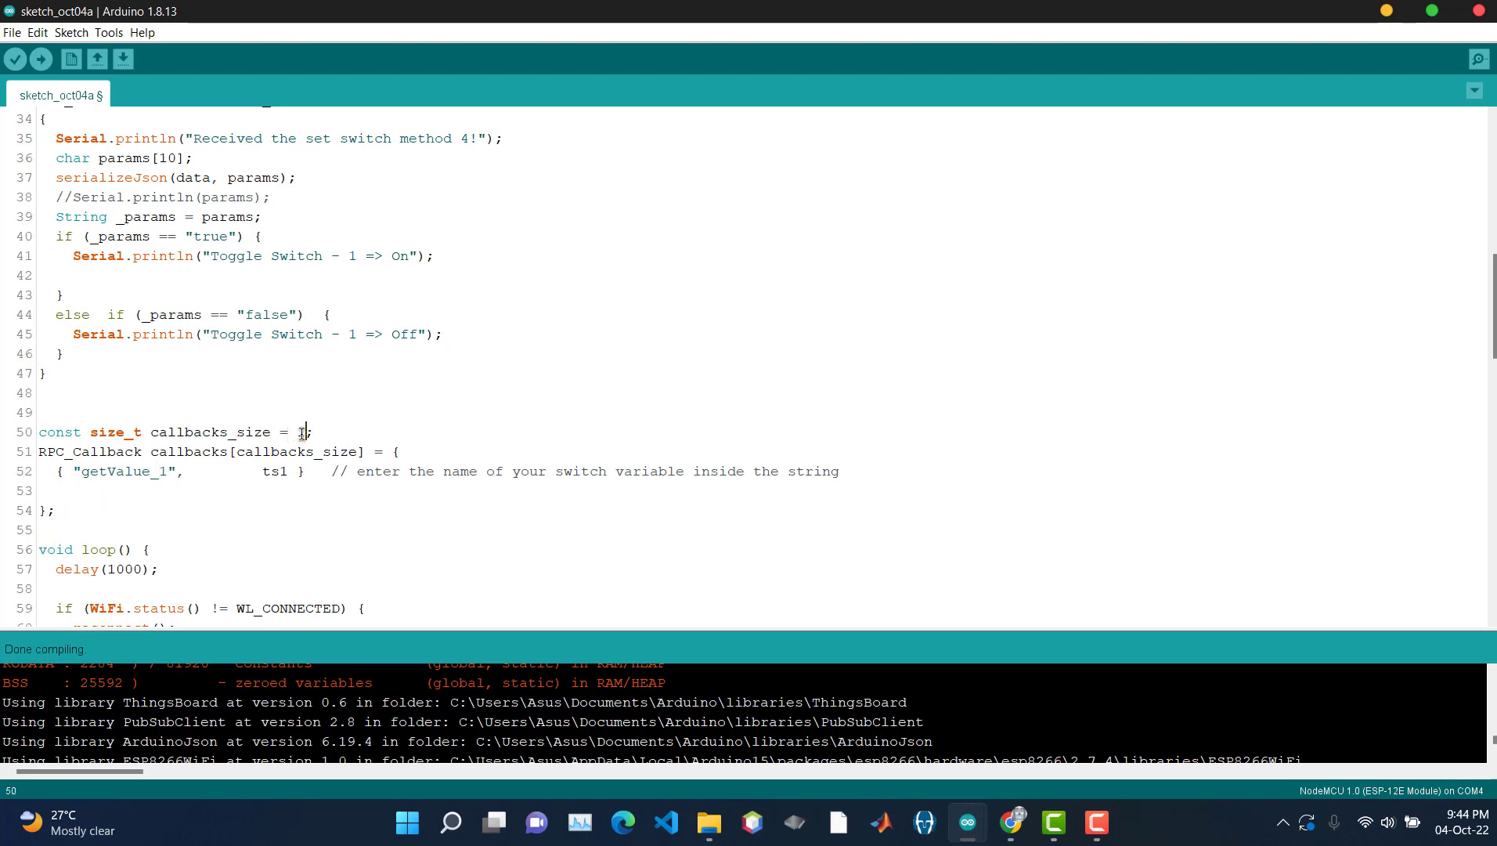
double_click(294, 433)
click(121, 473)
double_click(129, 472)
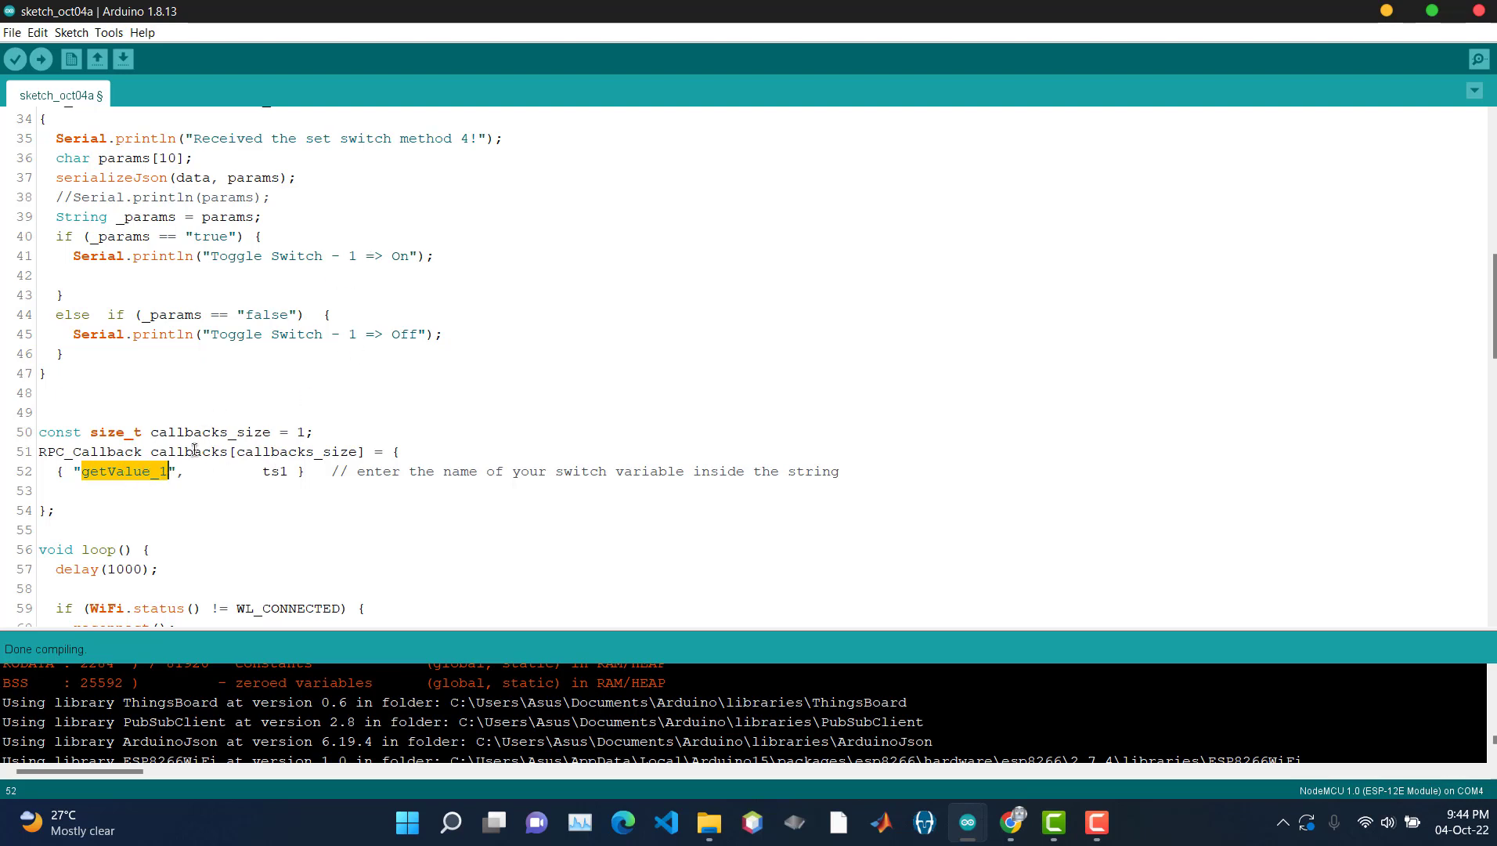
click(281, 470)
scroll(280, 471, up, 4)
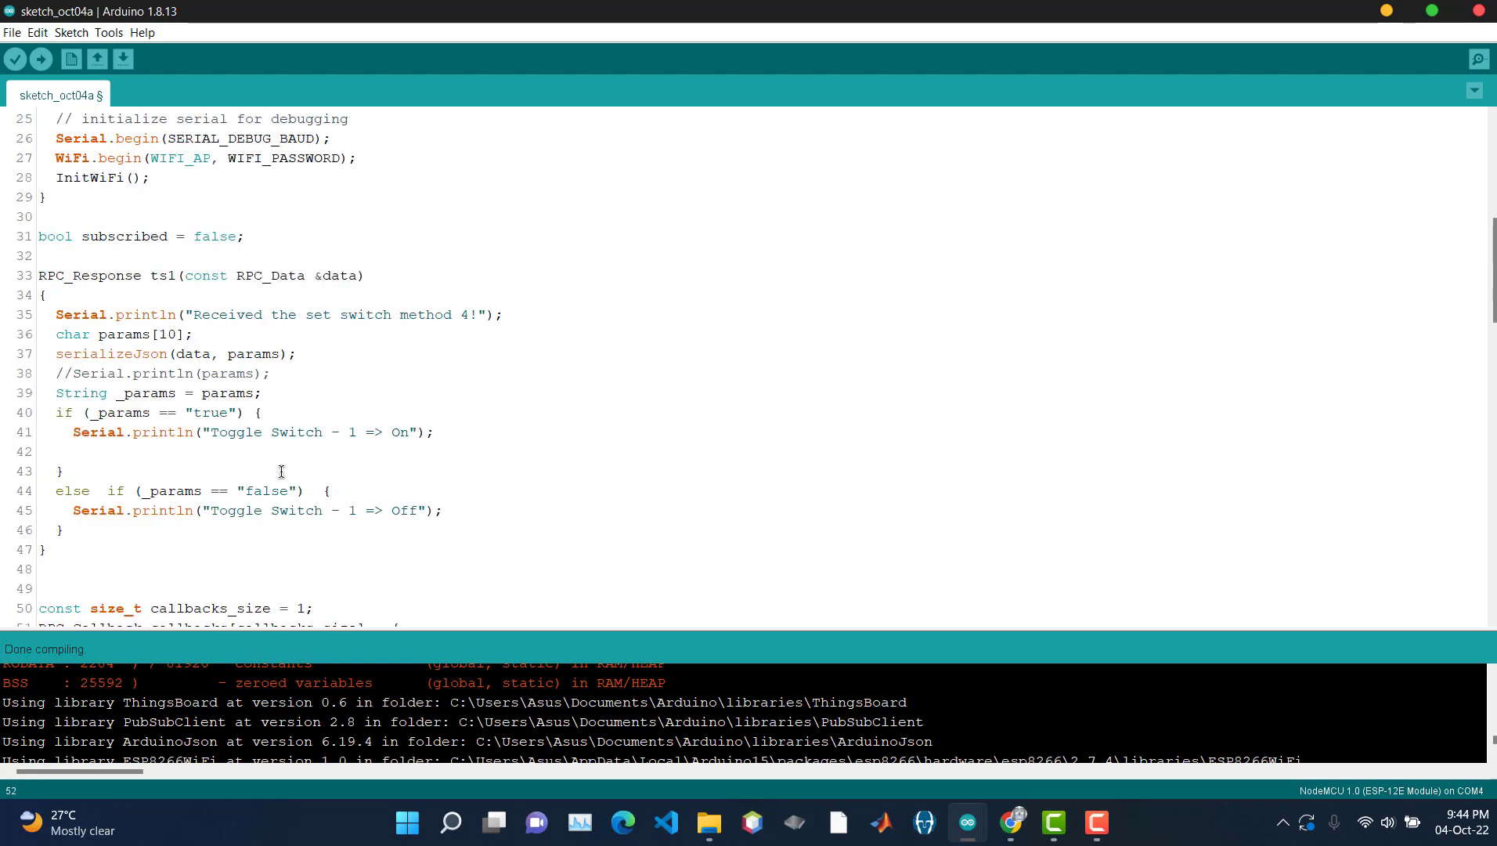
scroll(298, 498, down, 1)
scroll(298, 498, down, 2)
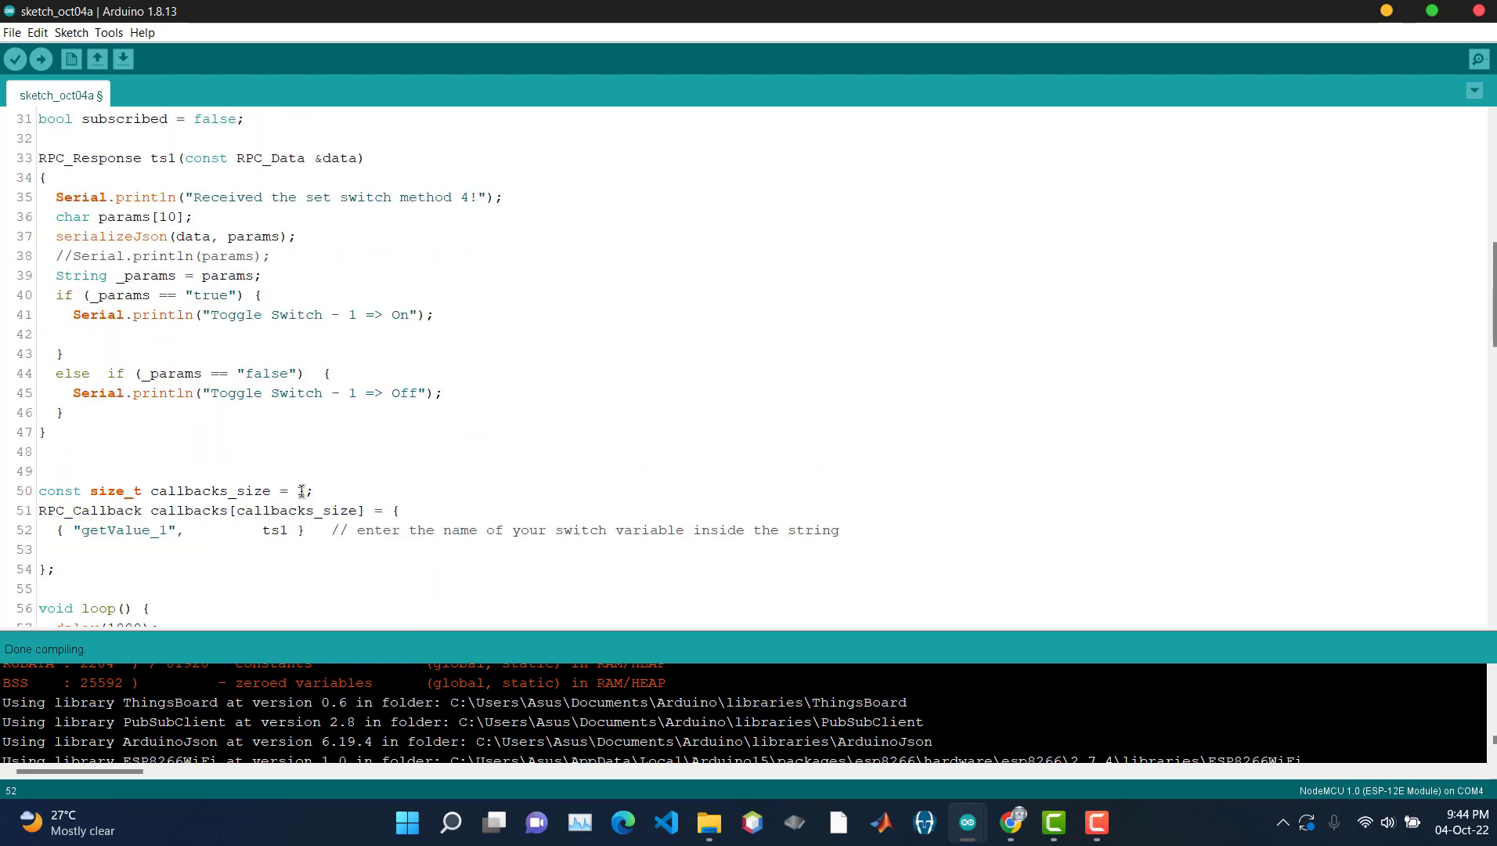
double_click(275, 529)
click(349, 529)
scroll(461, 511, down, 7)
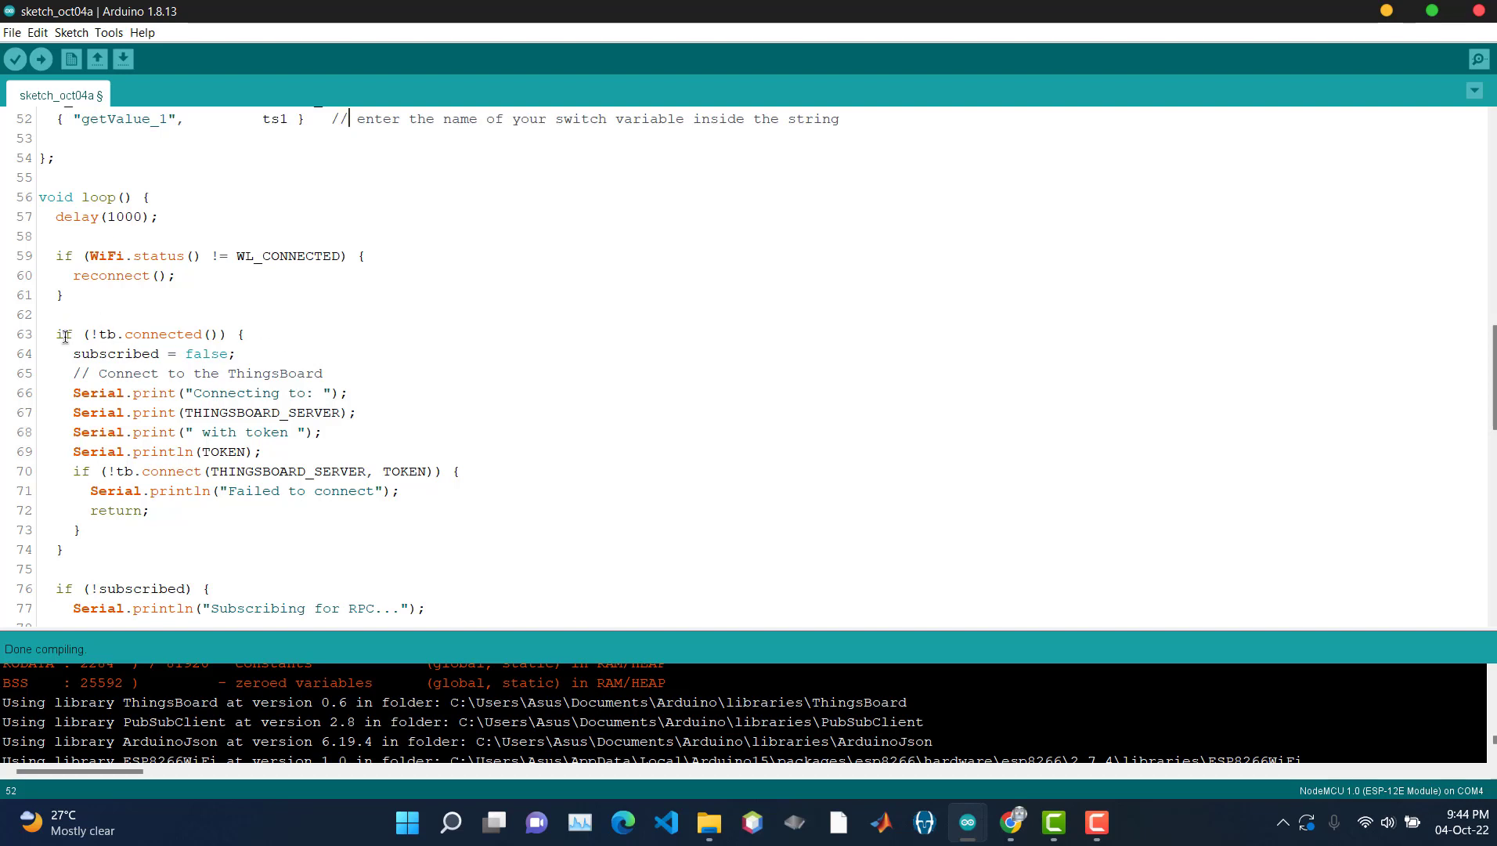